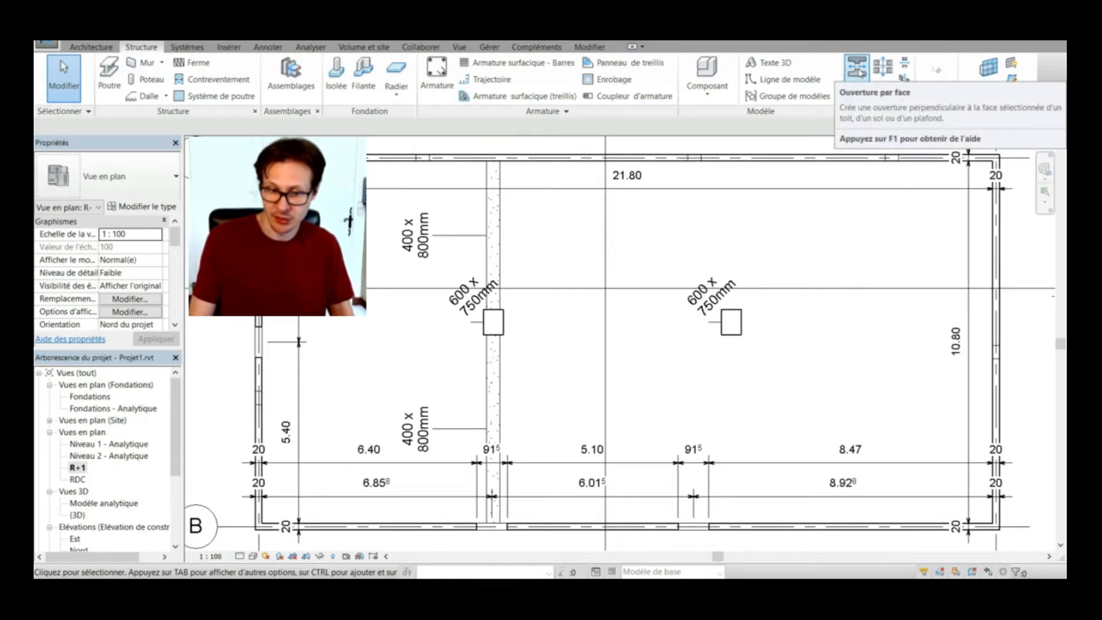
# Step: Start a shaft opening in the R+1 plan and try to finish an irregular five-sided contour sketched between the two columns
pyautogui.click(883, 68)
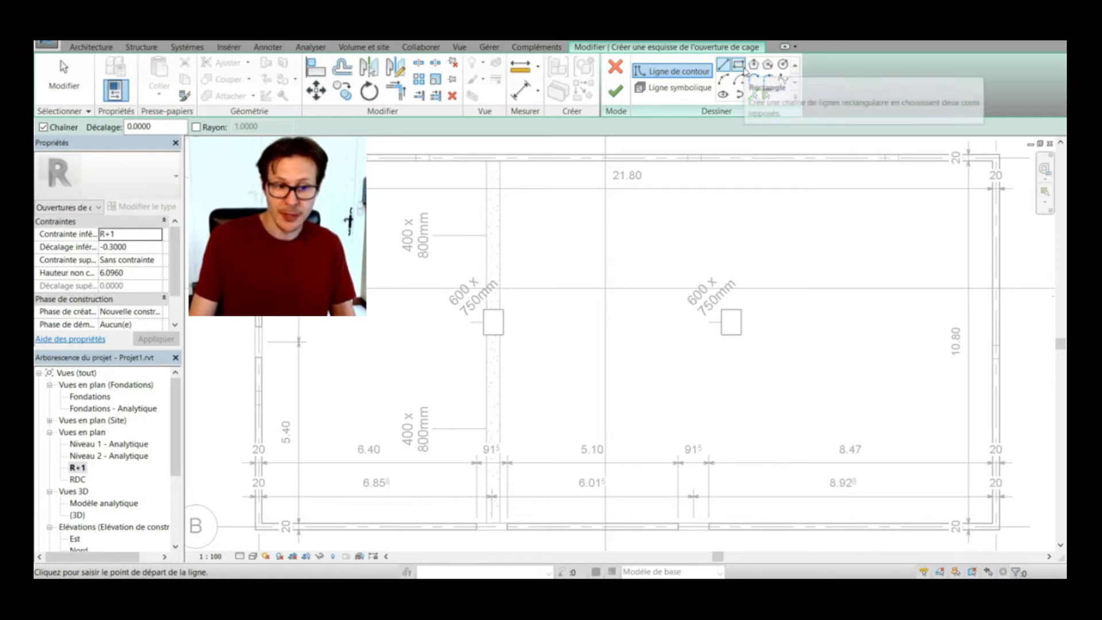
pyautogui.click(630, 207)
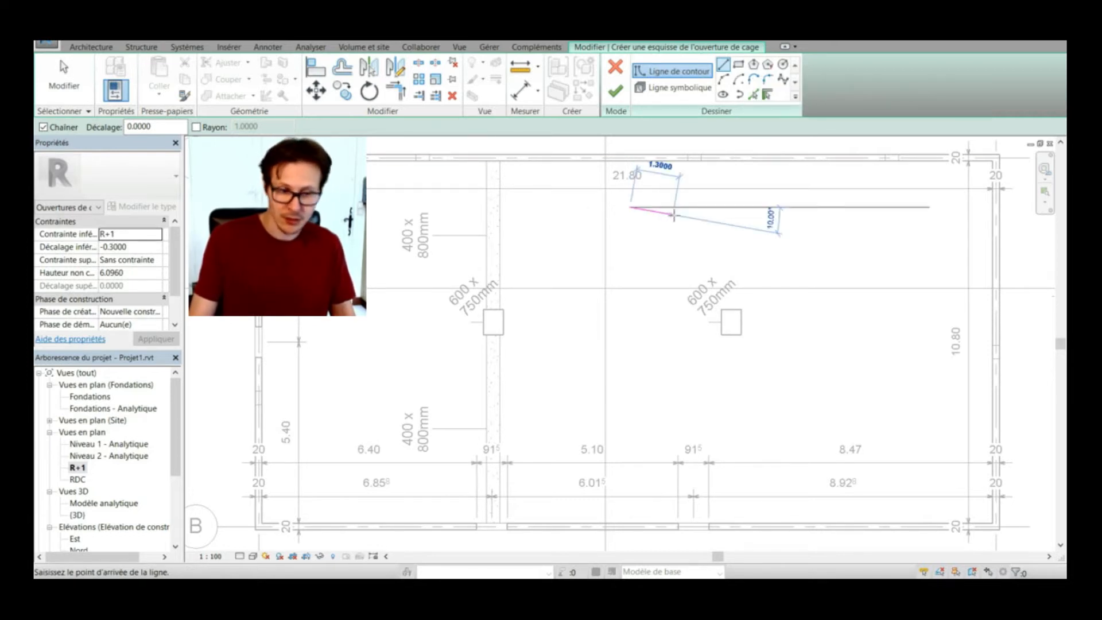
pyautogui.click(673, 215)
pyautogui.click(650, 278)
pyautogui.click(585, 313)
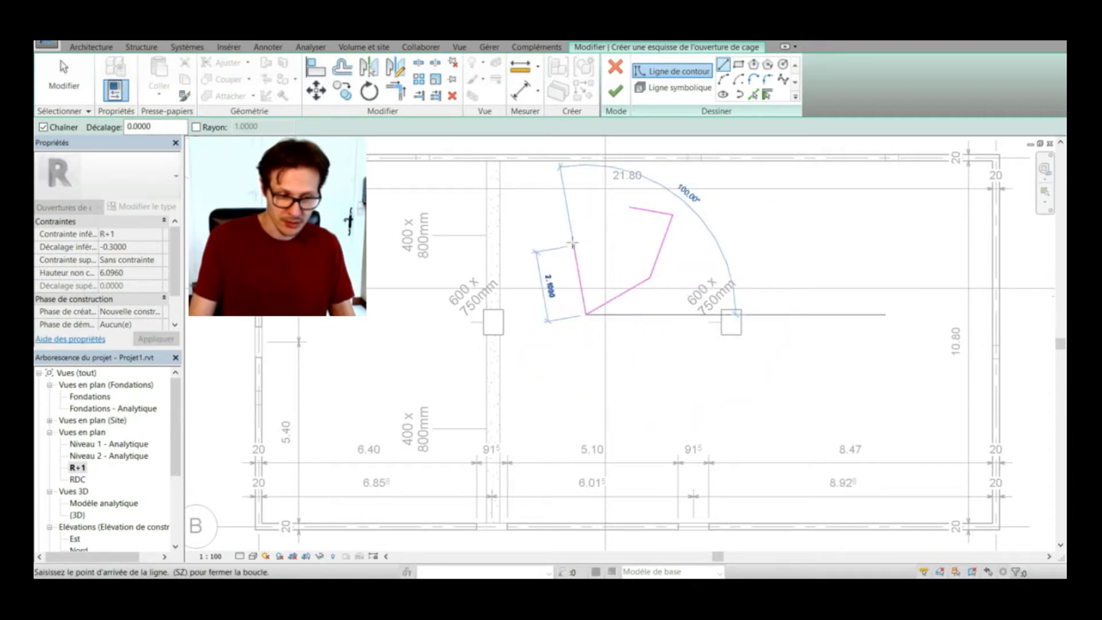
pyautogui.click(572, 239)
pyautogui.click(630, 207)
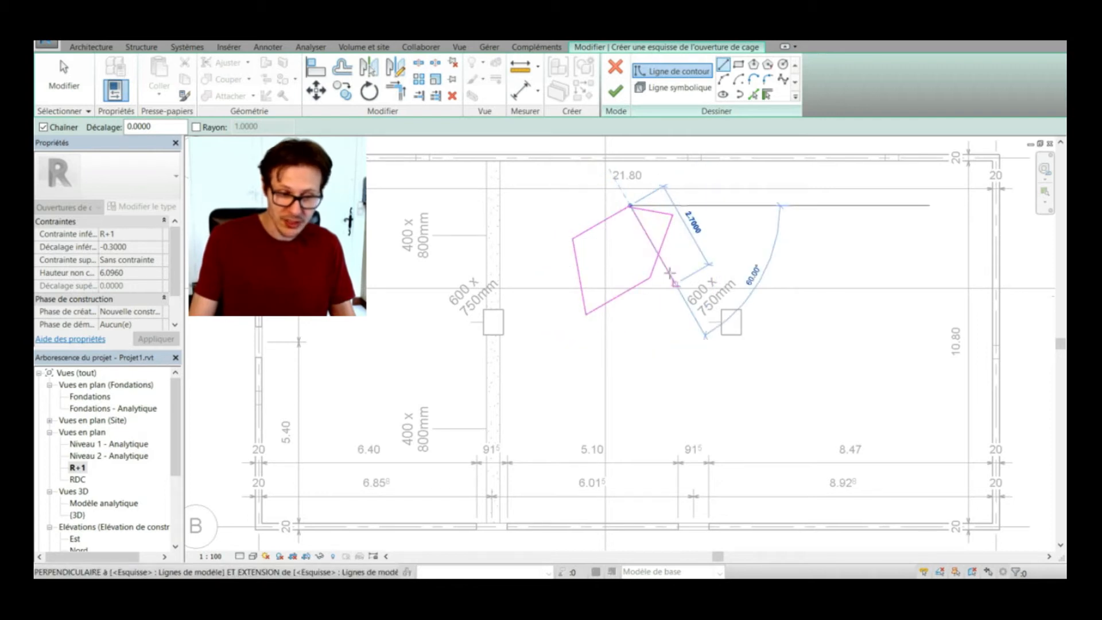
pyautogui.click(624, 91)
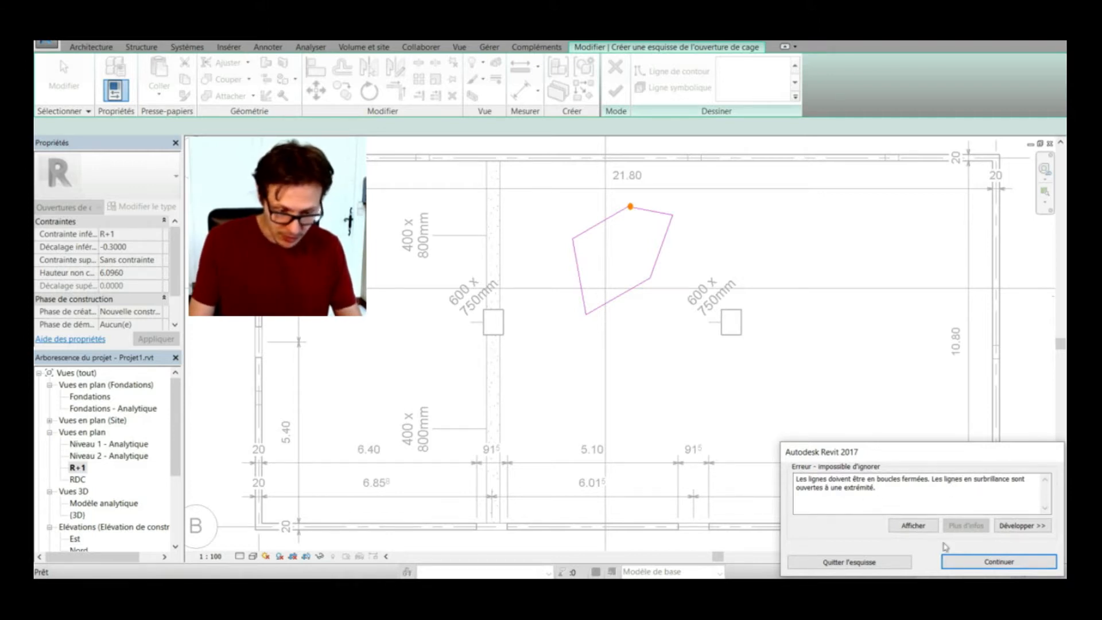
pyautogui.click(999, 562)
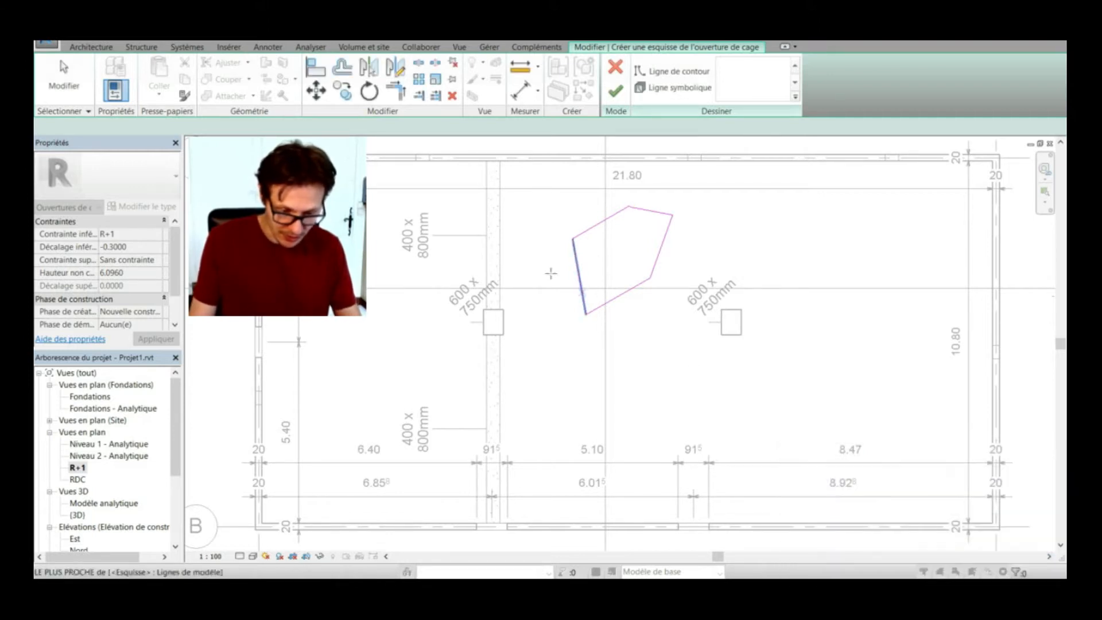
# Step: Close the gap at the contour's uppermost corner with a short line and finish the shaft opening sketch
pyautogui.scroll(5, 639, 241)
pyautogui.scroll(2, 671, 190)
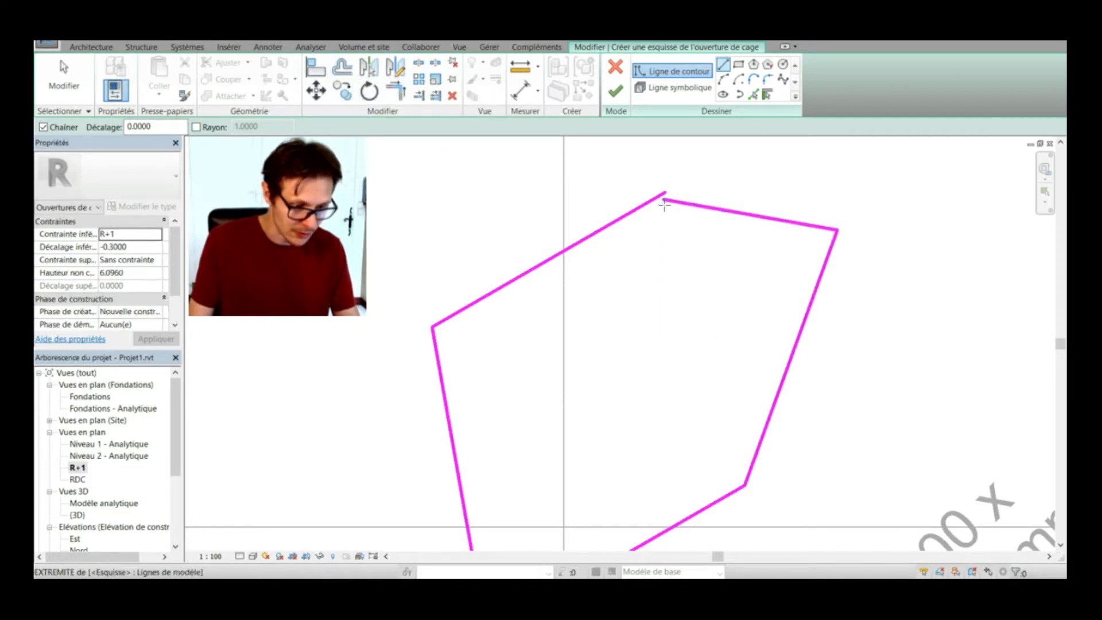
pyautogui.click(616, 91)
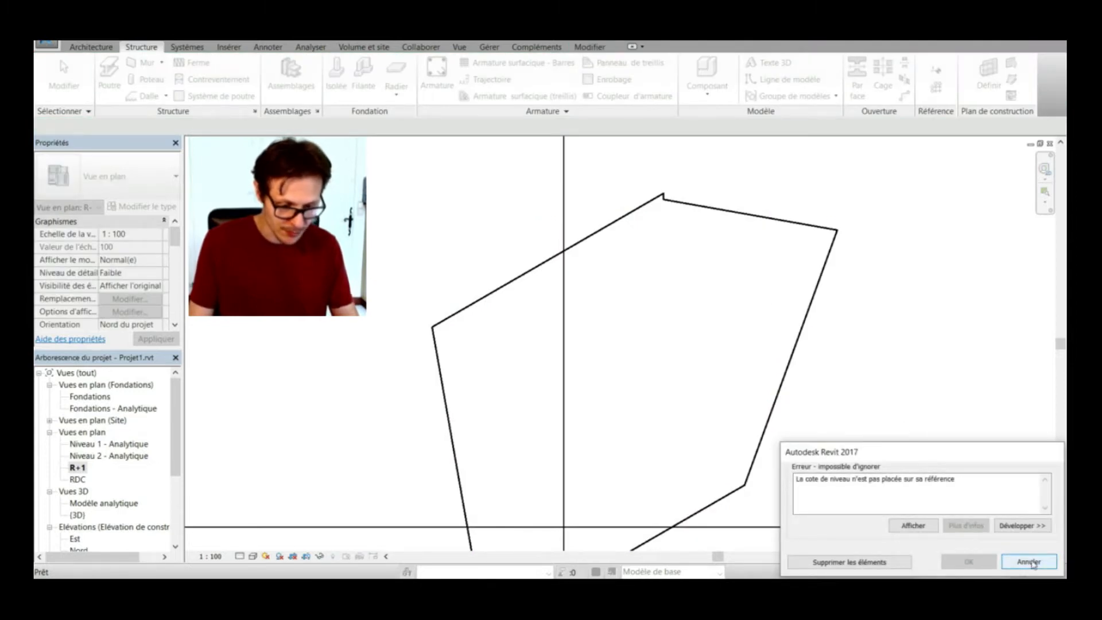
pyautogui.scroll(-1, 683, 255)
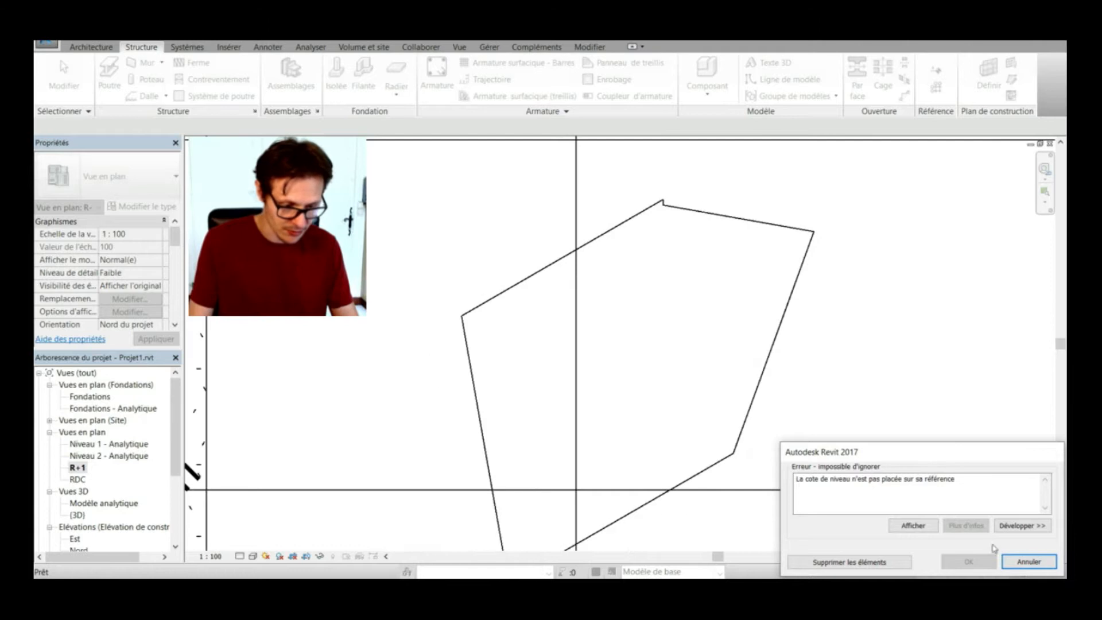
pyautogui.scroll(-1, 772, 278)
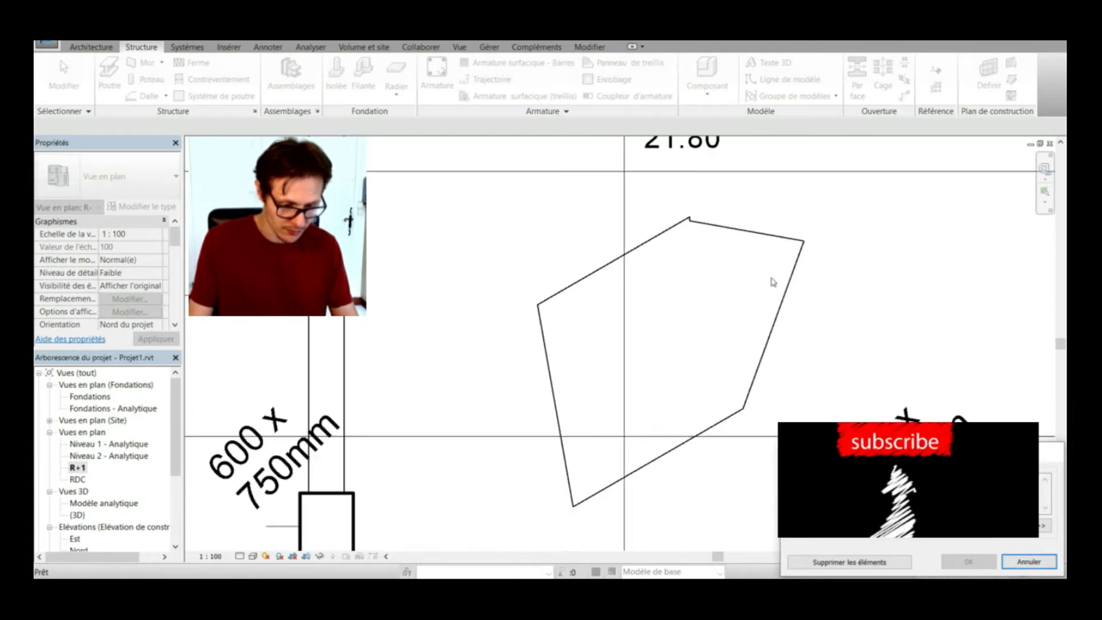
pyautogui.click(890, 563)
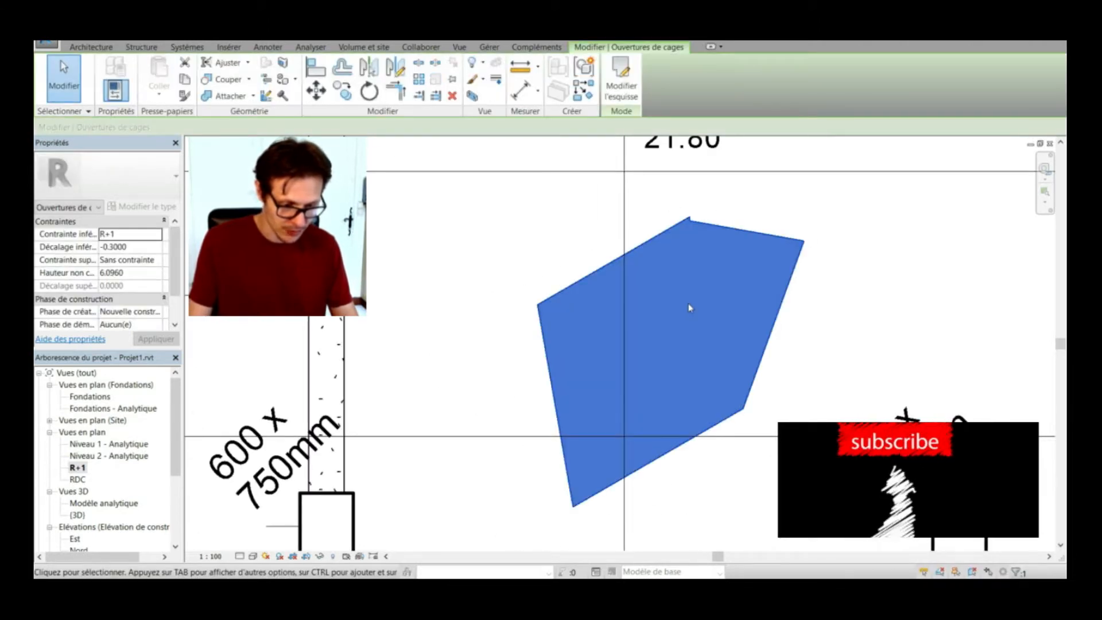
pyautogui.scroll(-1, 715, 228)
pyautogui.click(819, 288)
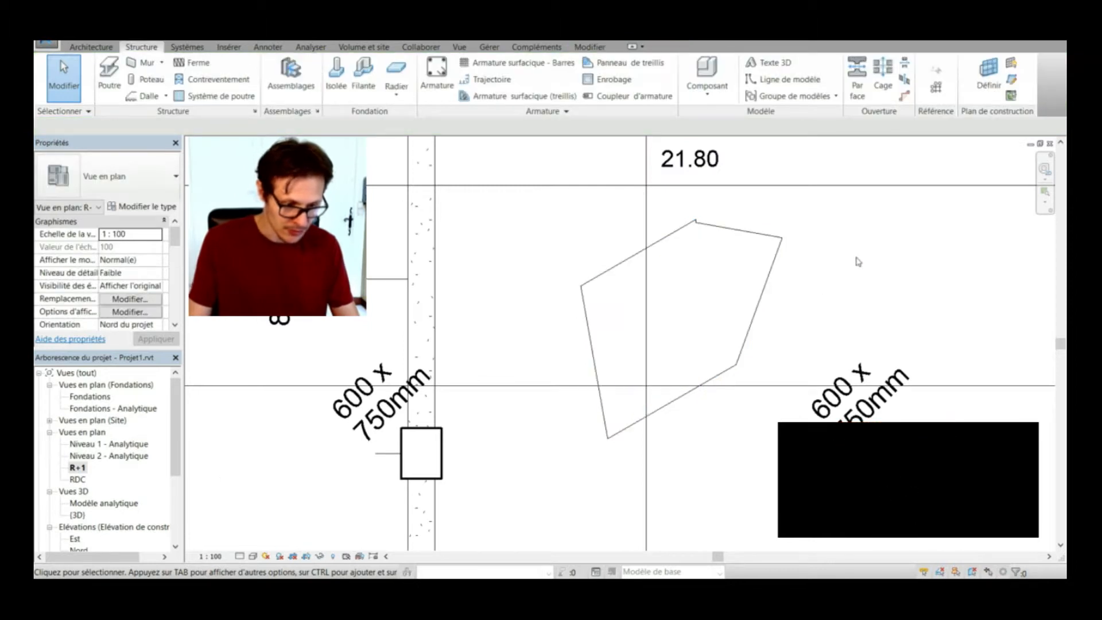
# Step: Open the lengthwise building section and examine how far the shaft opening extends through the slabs
pyautogui.scroll(-3, 698, 233)
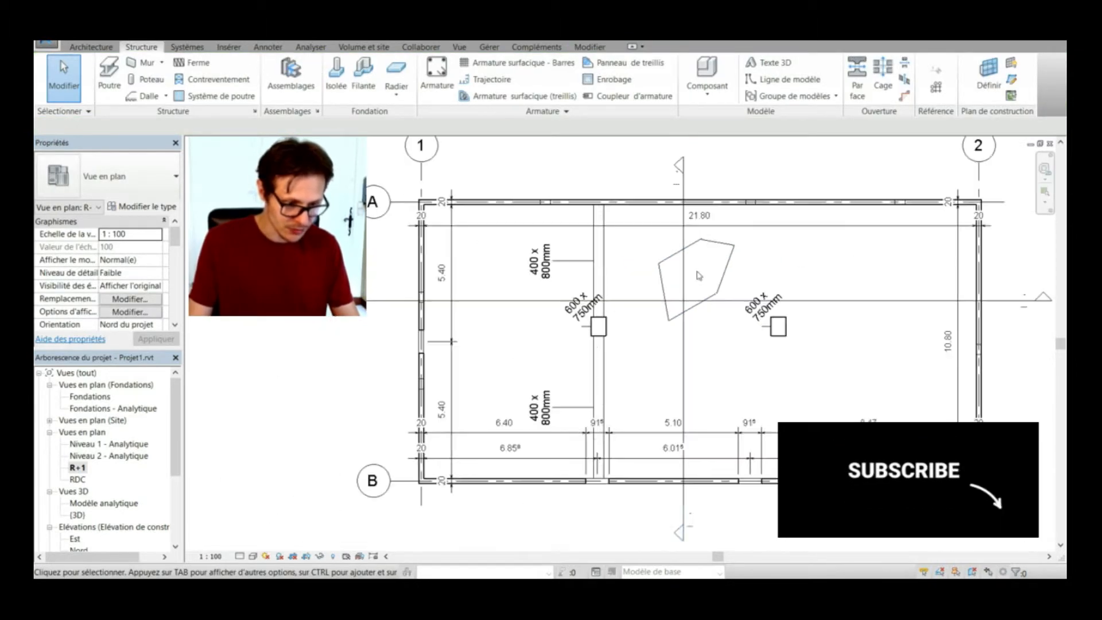
pyautogui.click(678, 184)
pyautogui.doubleClick(678, 184)
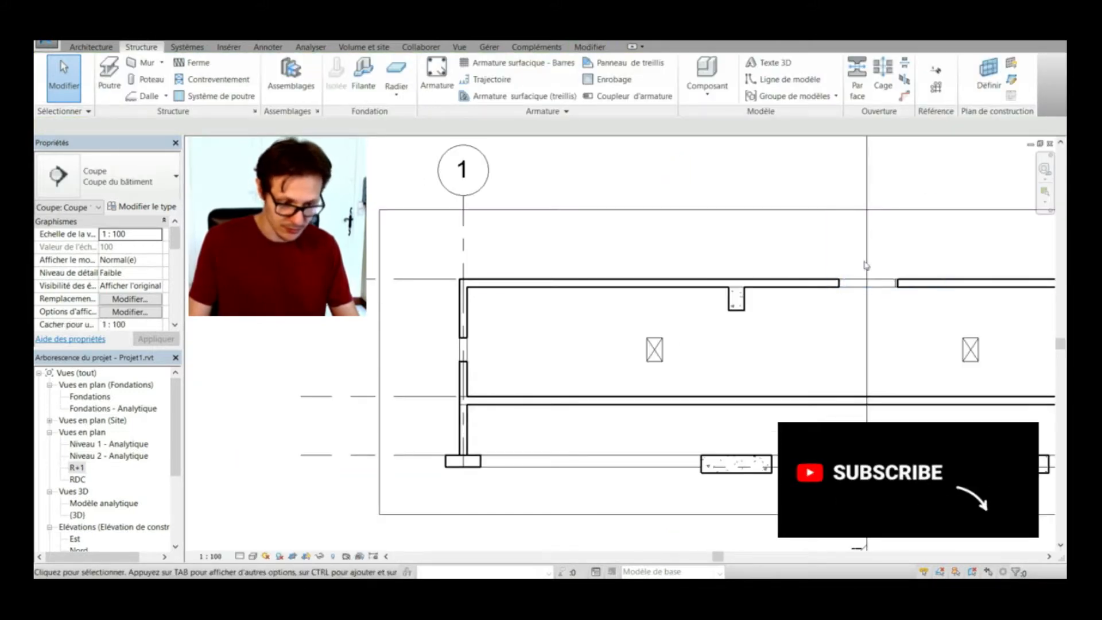
pyautogui.scroll(-4, 867, 264)
pyautogui.scroll(3, 697, 319)
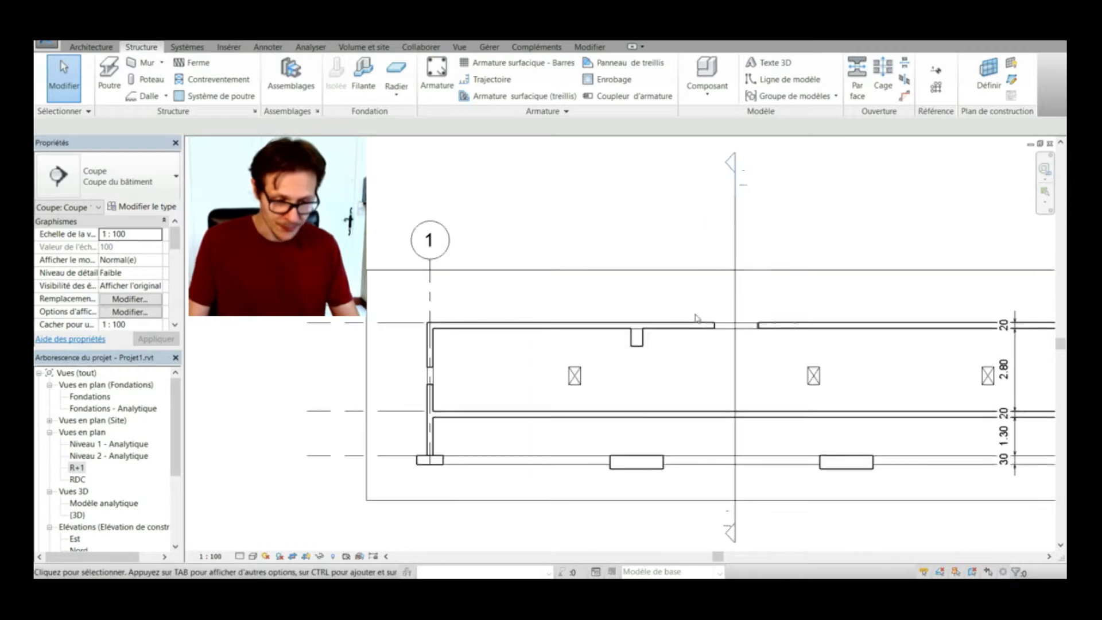
pyautogui.scroll(2, 729, 316)
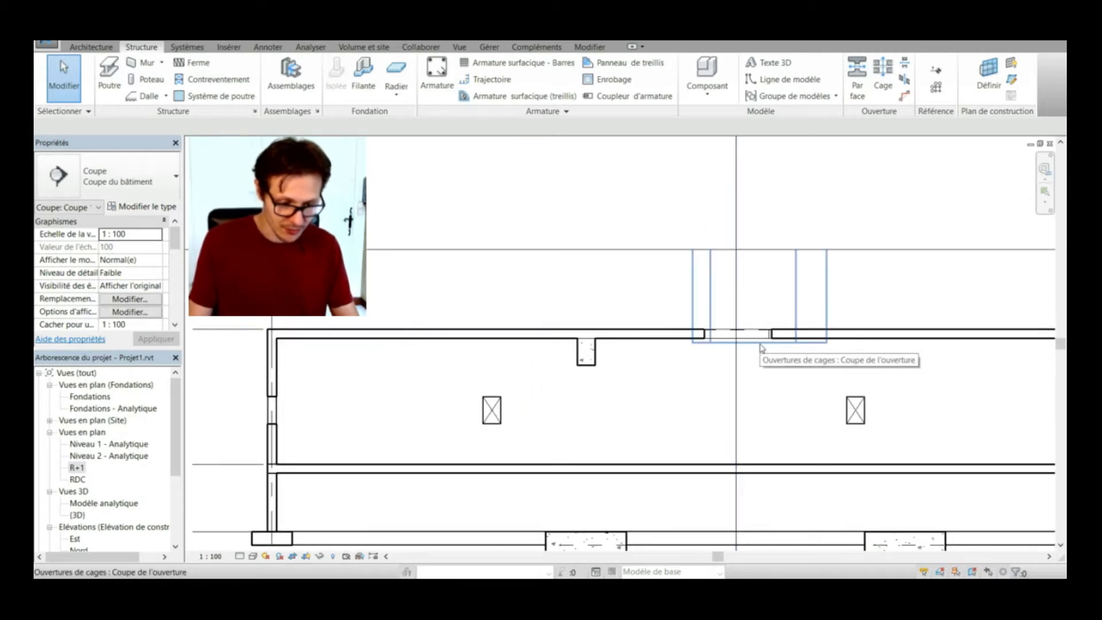
pyautogui.scroll(-4, 762, 348)
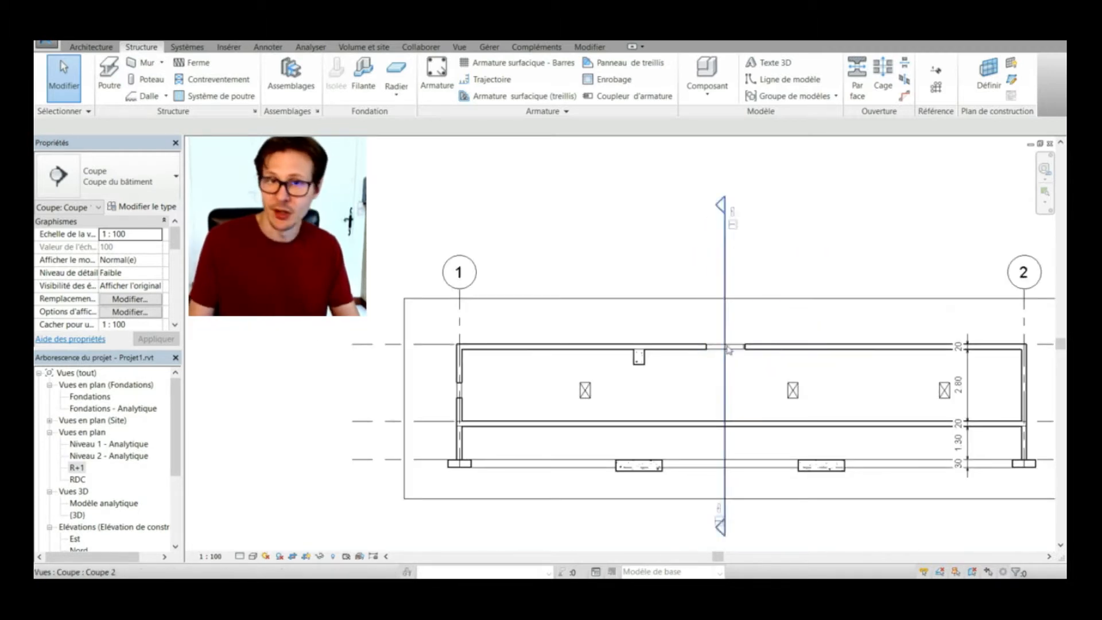
pyautogui.click(780, 325)
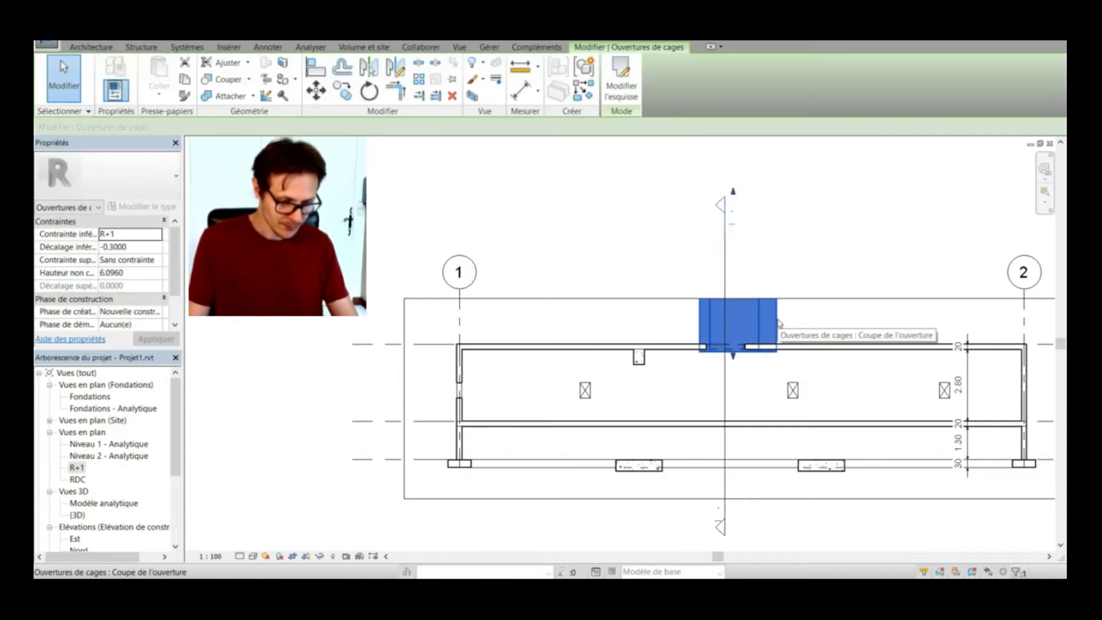
pyautogui.scroll(-2, 653, 266)
pyautogui.press('Escape')
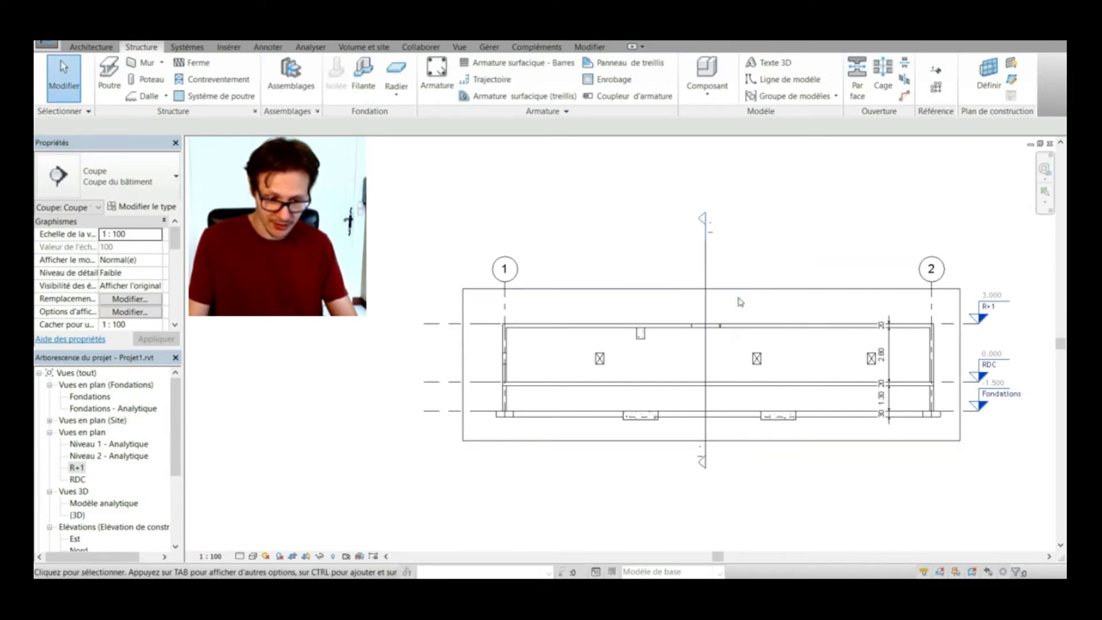
# Step: Try to extend the lower end of the shaft opening down to the foundations in the section view
pyautogui.click(741, 305)
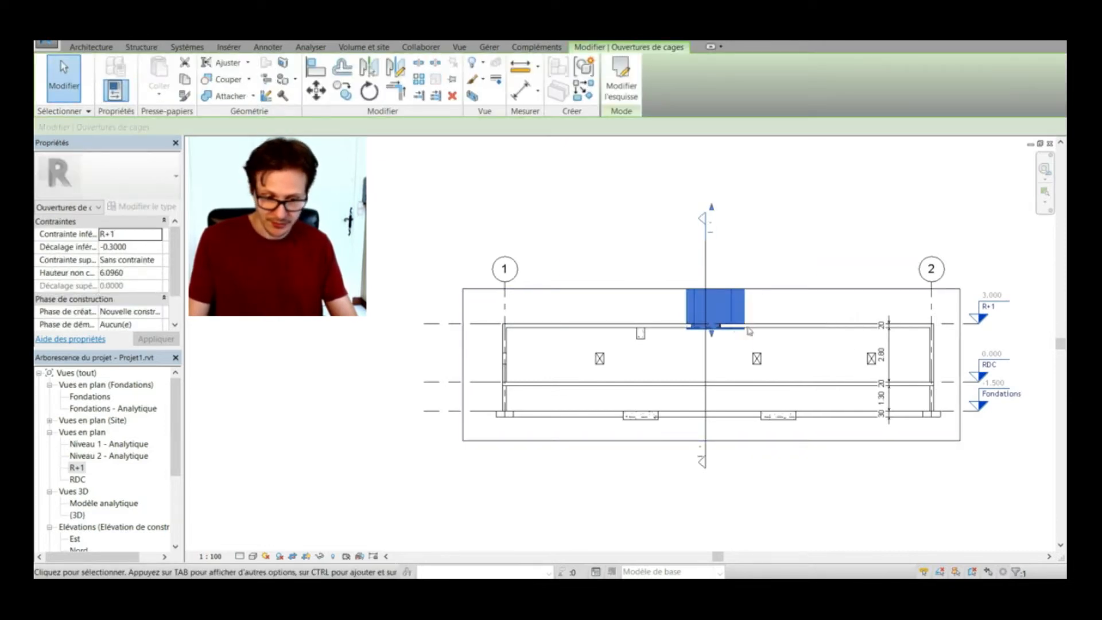
pyautogui.moveTo(713, 339); pyautogui.dragTo(745, 413)
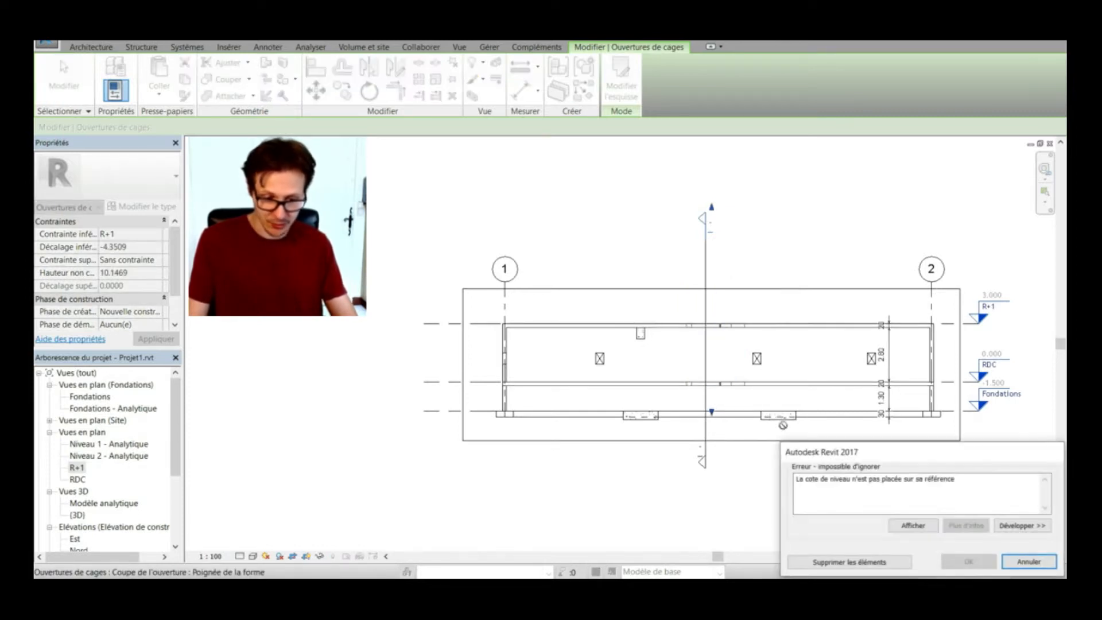
pyautogui.click(1016, 565)
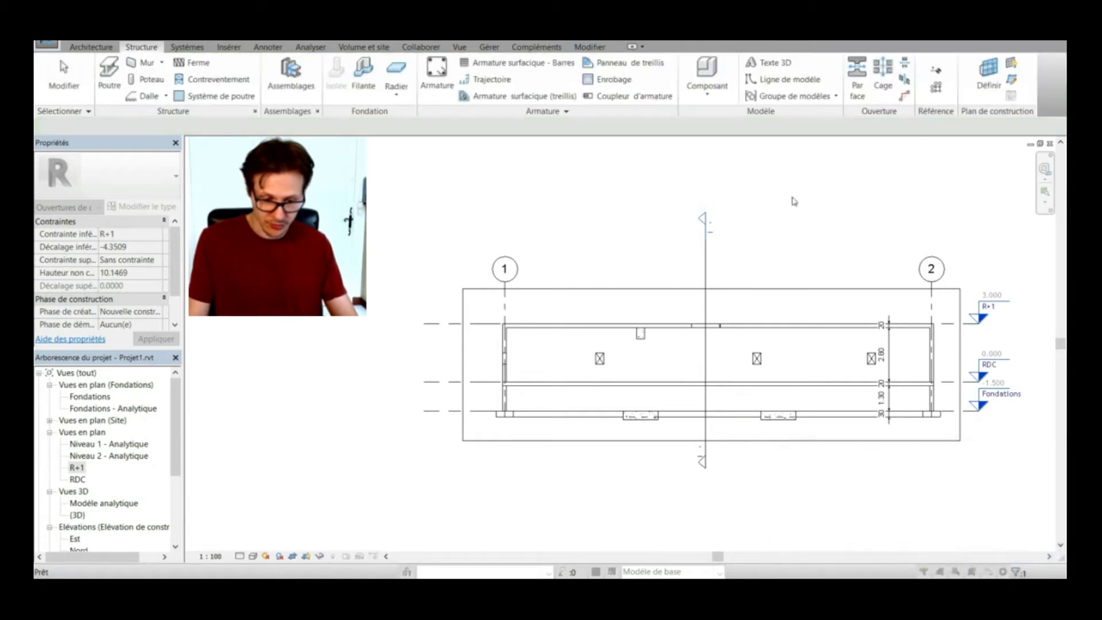
# Step: Delete the irregular shaft opening in the section and return to the R+1 floor plan
pyautogui.click(721, 301)
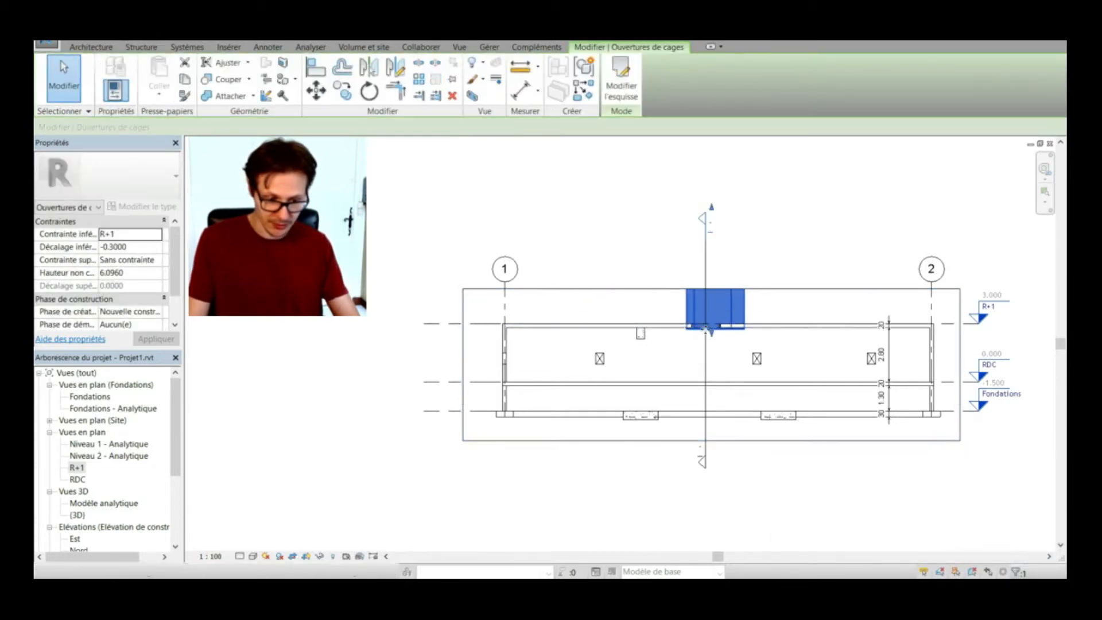
pyautogui.click(567, 181)
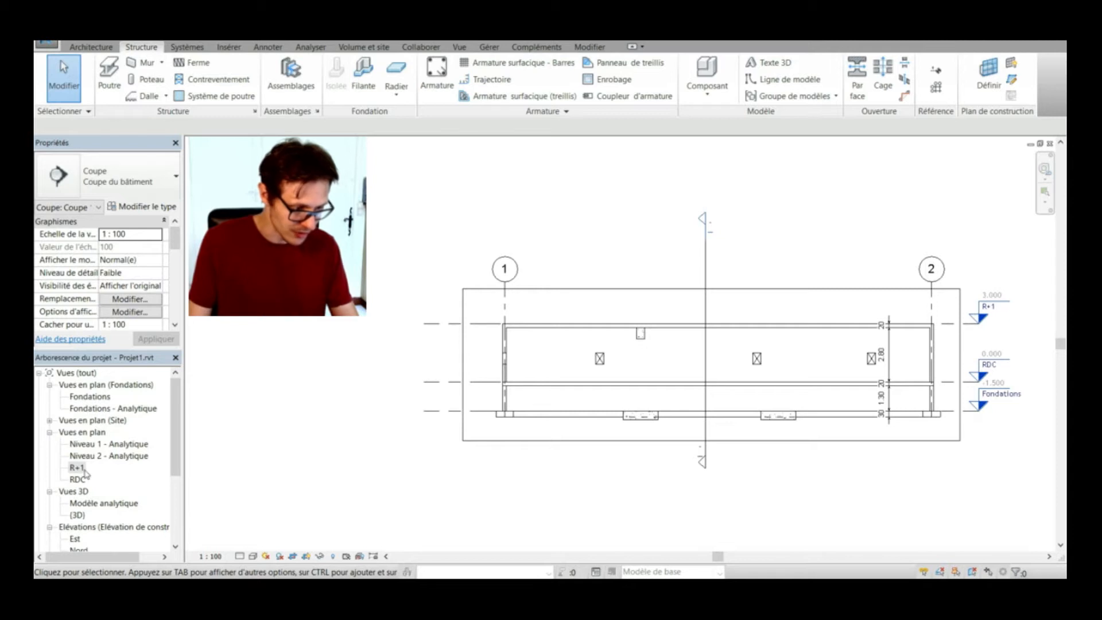
pyautogui.click(84, 471)
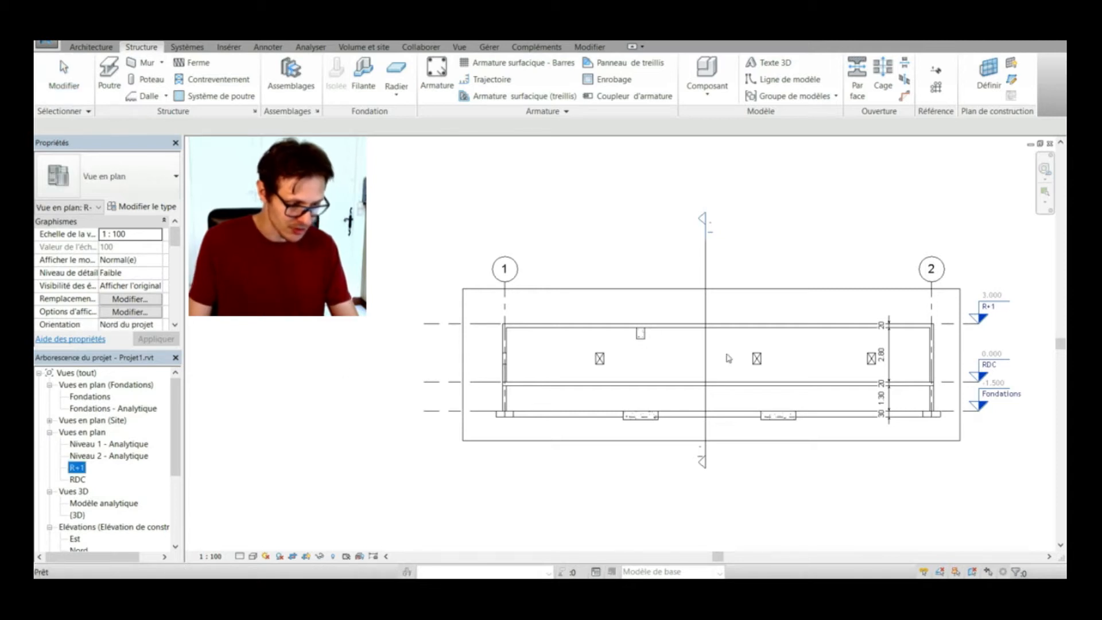
pyautogui.doubleClick(79, 470)
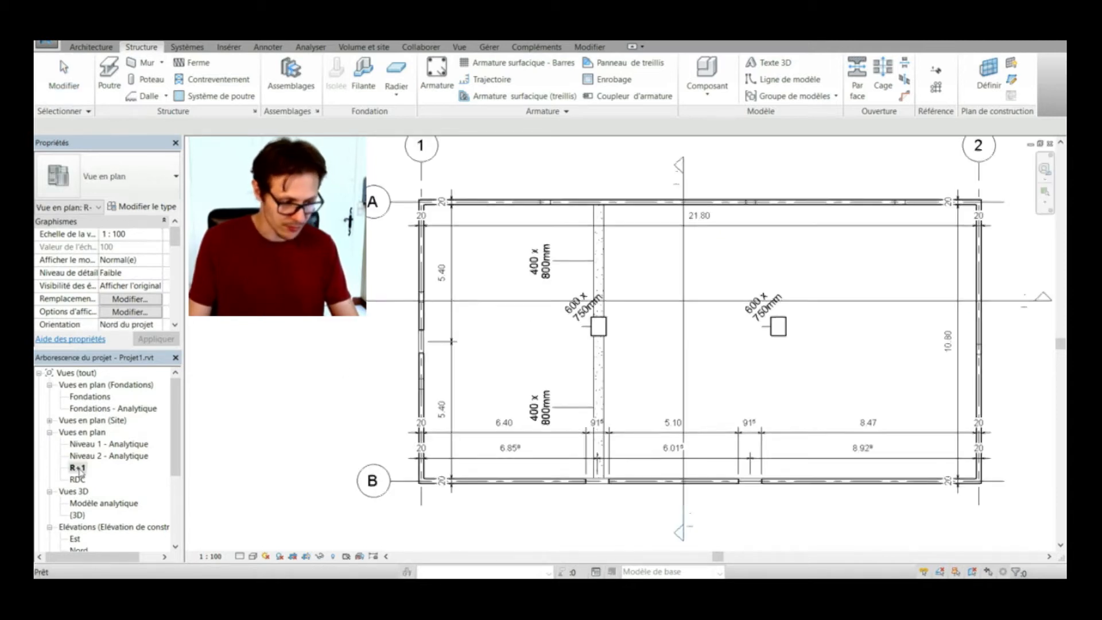
# Step: Create a rectangular shaft opening about 2.80 m by 1.90 m between the two columns in the R+1 plan
pyautogui.scroll(2, 756, 329)
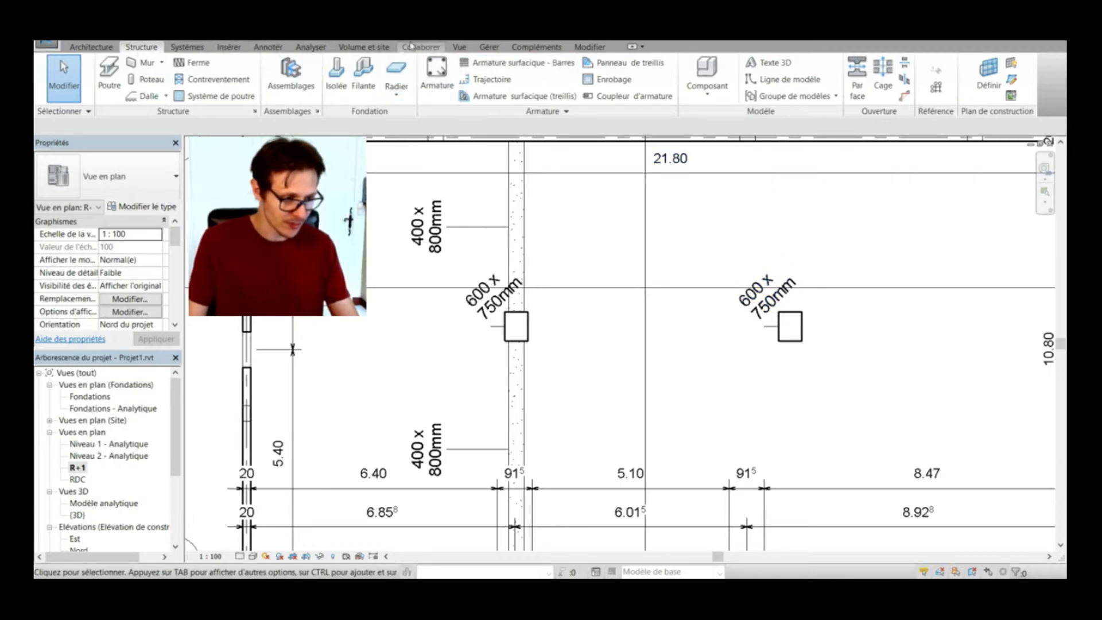
pyautogui.click(883, 74)
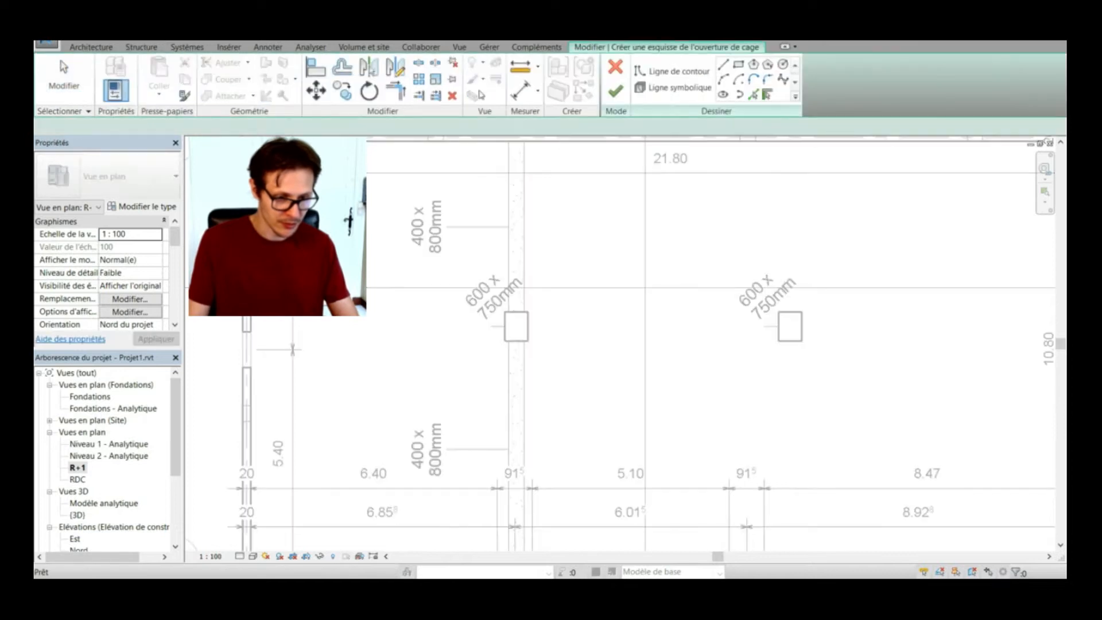
pyautogui.click(738, 66)
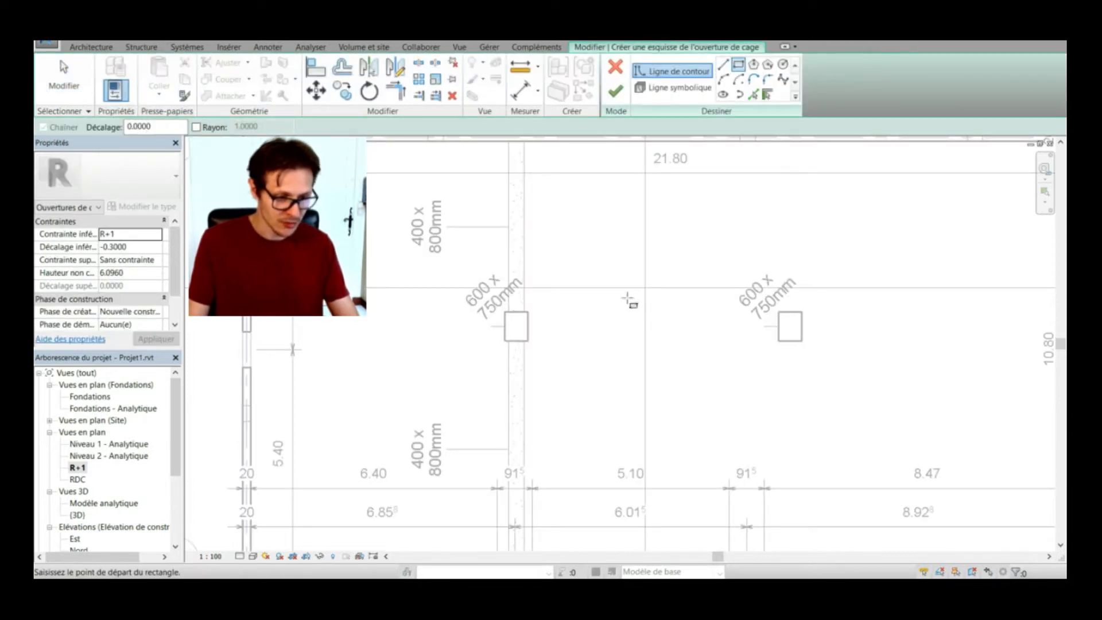
pyautogui.click(583, 250)
pyautogui.click(690, 322)
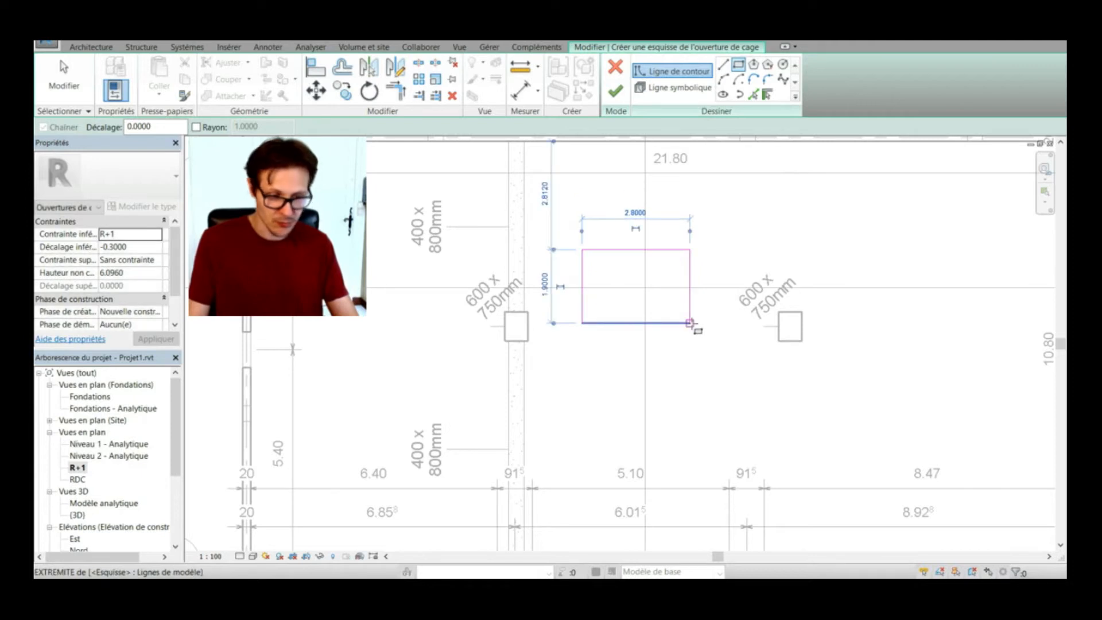
pyautogui.click(616, 90)
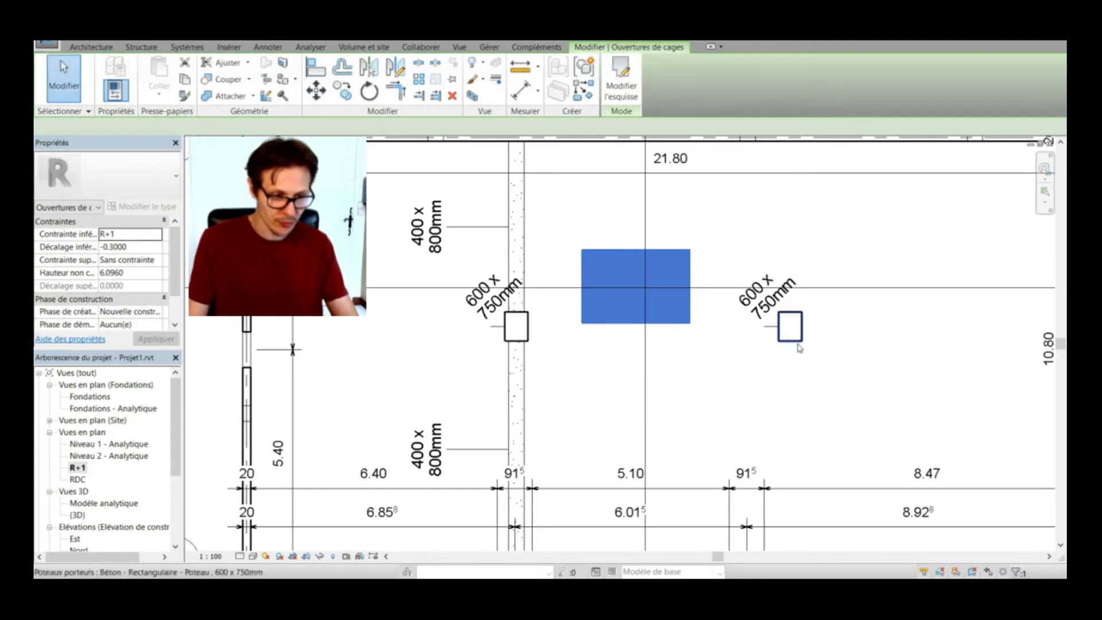
pyautogui.click(839, 246)
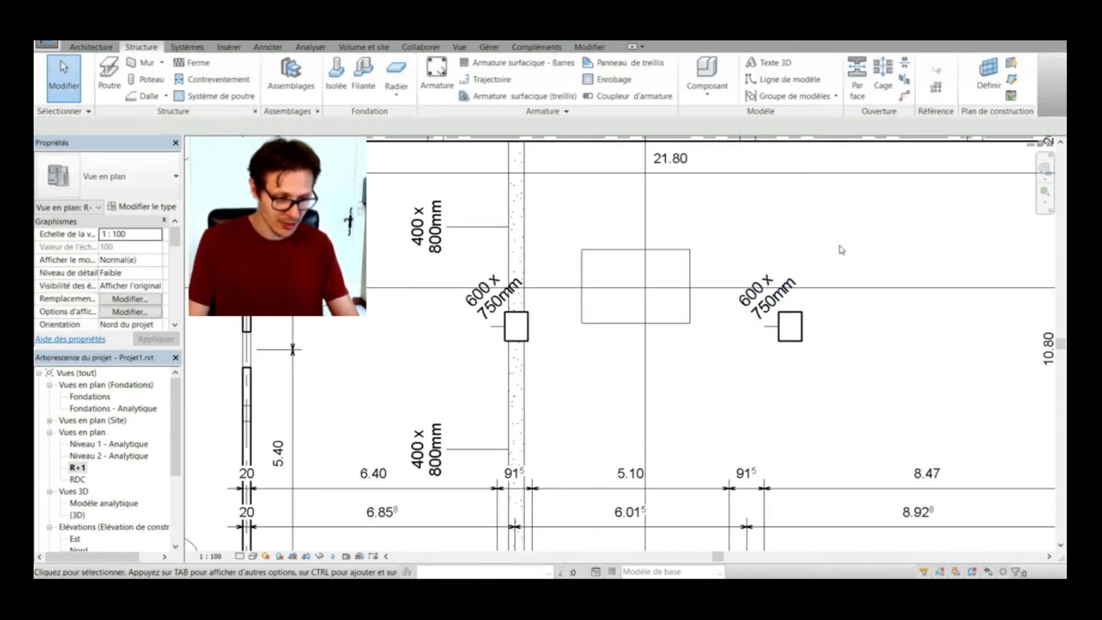
# Step: Open the lengthwise section and extend the shaft opening's lower end through the RDC slab, to a base offset of about -4.17 m
pyautogui.scroll(-1, 839, 246)
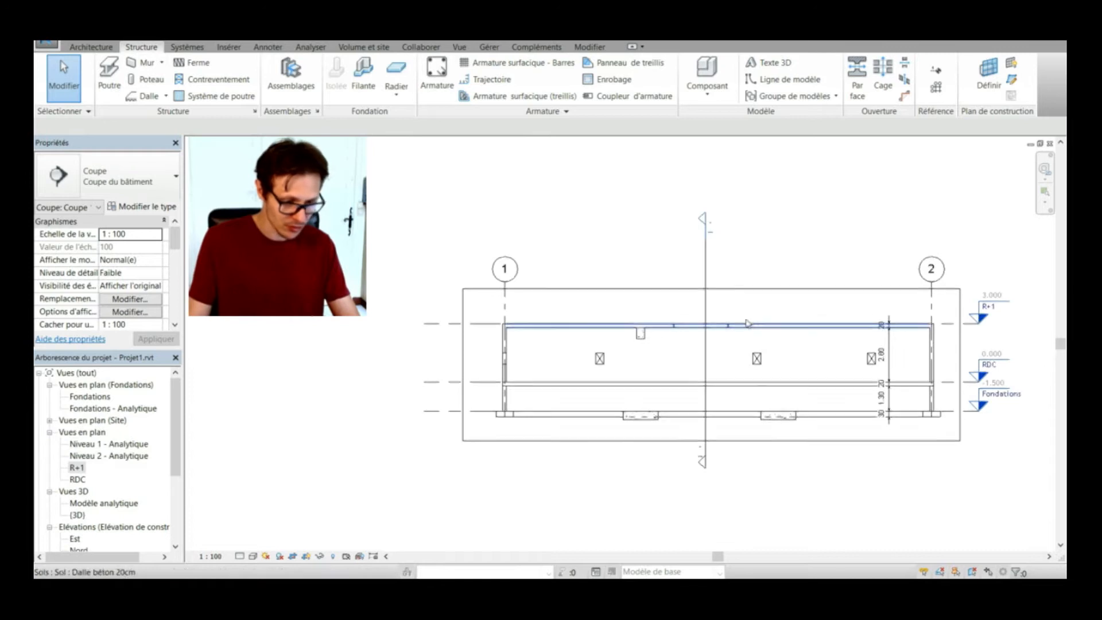
pyautogui.scroll(2, 746, 322)
pyautogui.scroll(1, 735, 320)
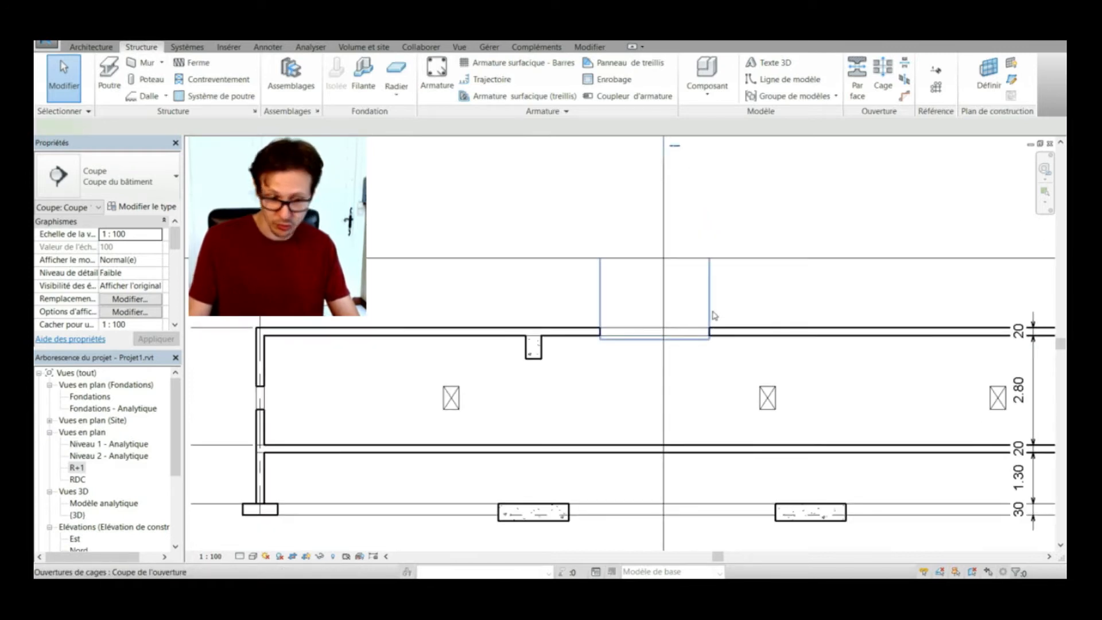
pyautogui.click(715, 315)
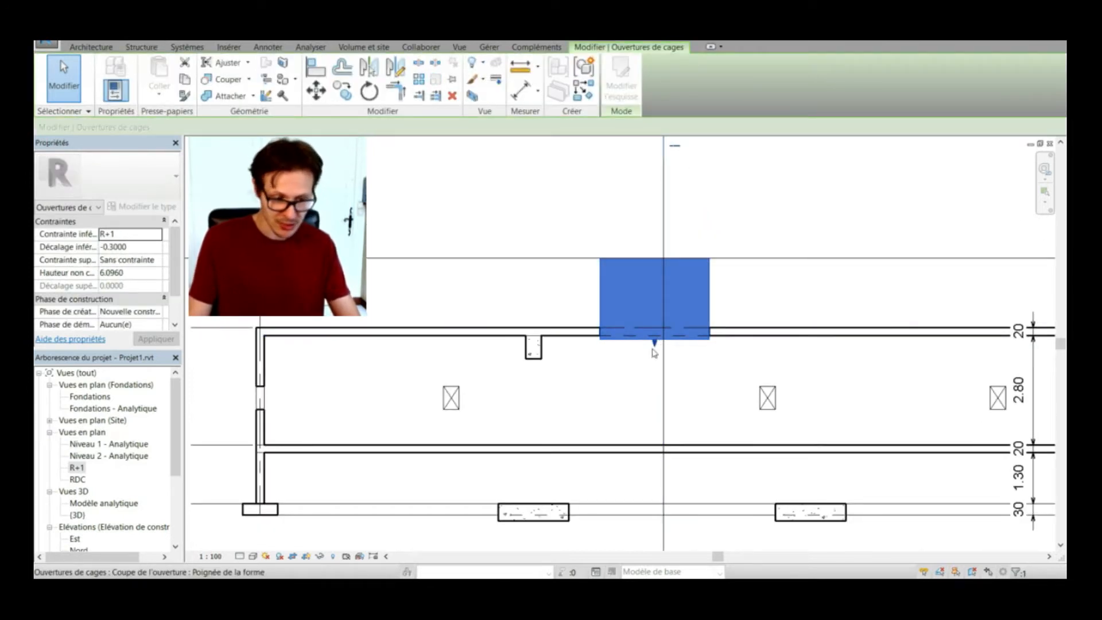
pyautogui.moveTo(657, 349); pyautogui.dragTo(671, 435)
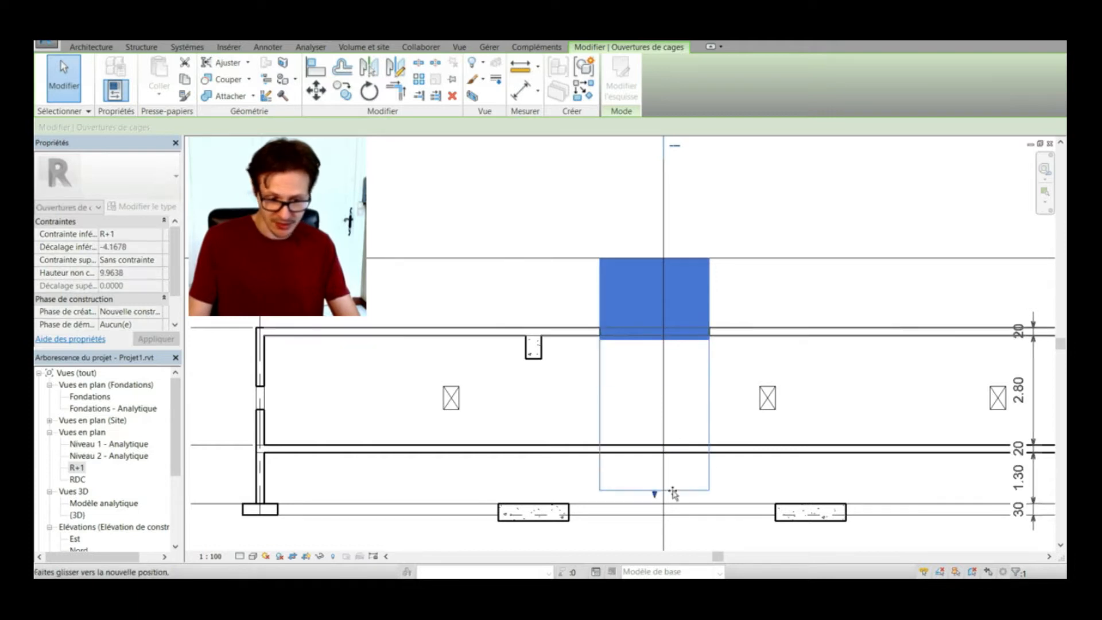
pyautogui.moveTo(673, 493); pyautogui.dragTo(673, 491)
pyautogui.click(801, 194)
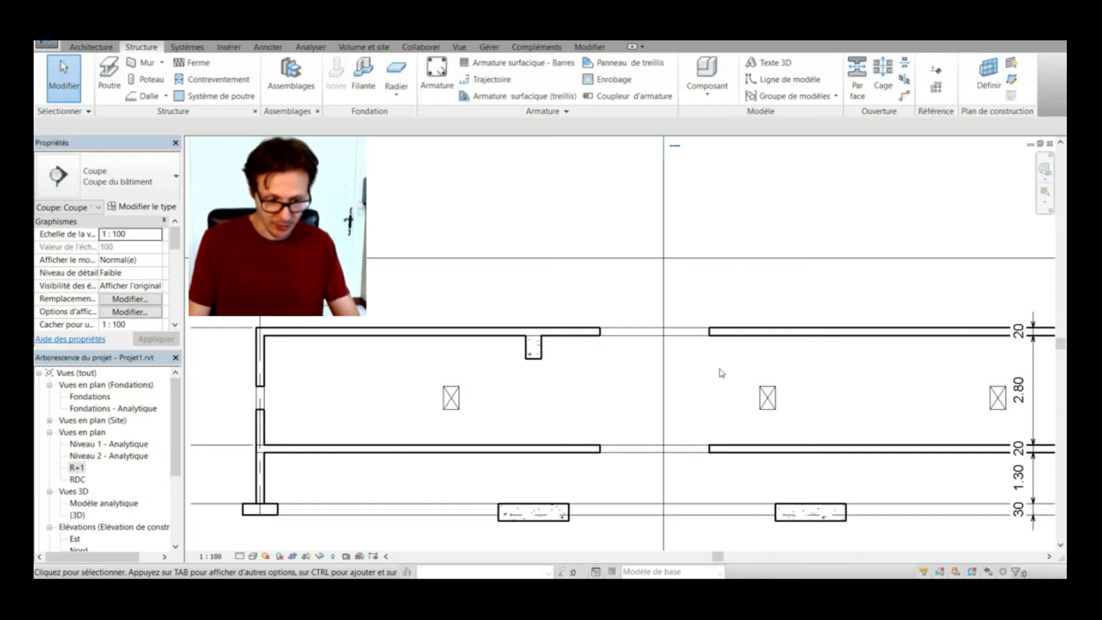
# Step: Lower the shaft opening's upper end to just above the R+1 slab, for an unconnected height of about 4.96 m
pyautogui.click(711, 380)
pyautogui.scroll(-3, 692, 331)
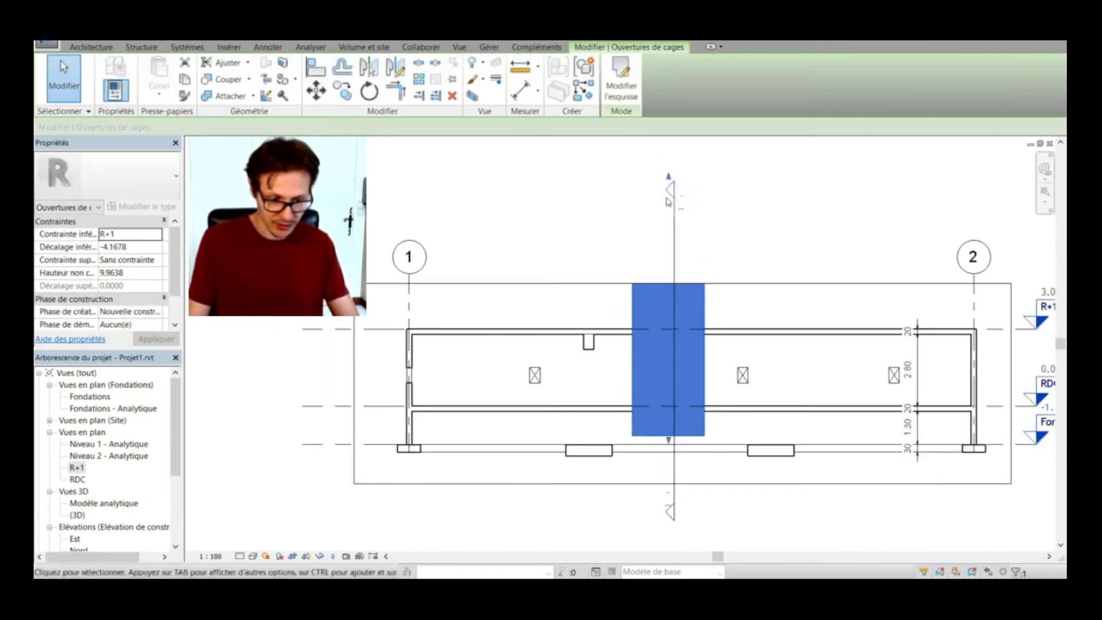
pyautogui.moveTo(670, 187); pyautogui.dragTo(673, 222)
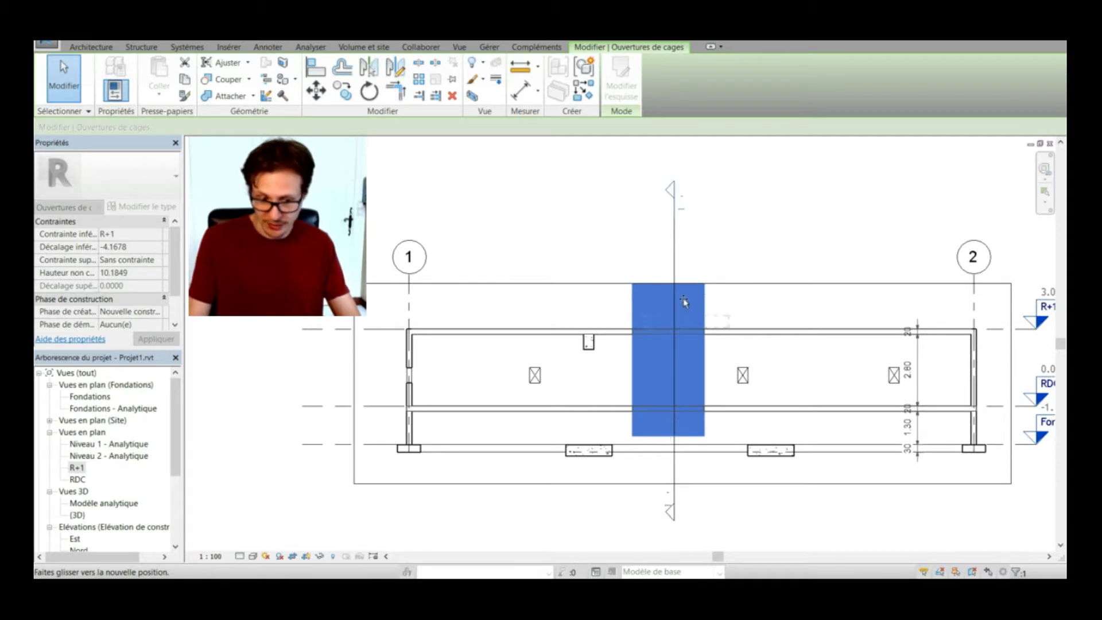
pyautogui.moveTo(684, 299)
pyautogui.mouseDown()
pyautogui.moveTo(673, 345)
pyautogui.moveTo(669, 305)
pyautogui.mouseUp()
pyautogui.click(743, 241)
pyautogui.scroll(1, 658, 453)
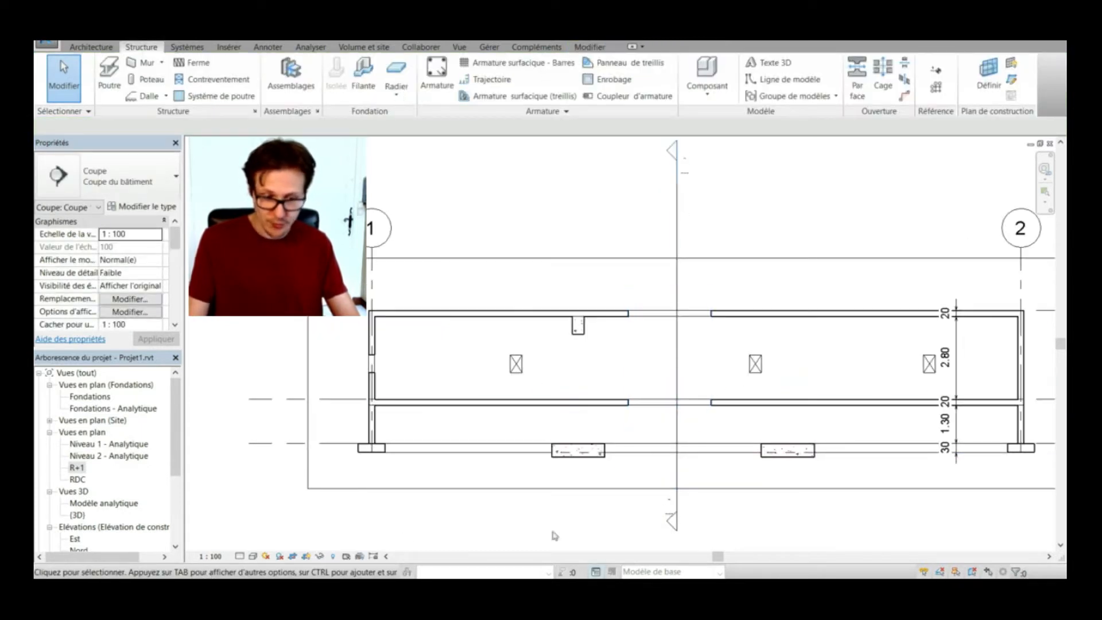
# Step: Open the 3D view and examine the openings cut through both floor slabs
pyautogui.doubleClick(81, 515)
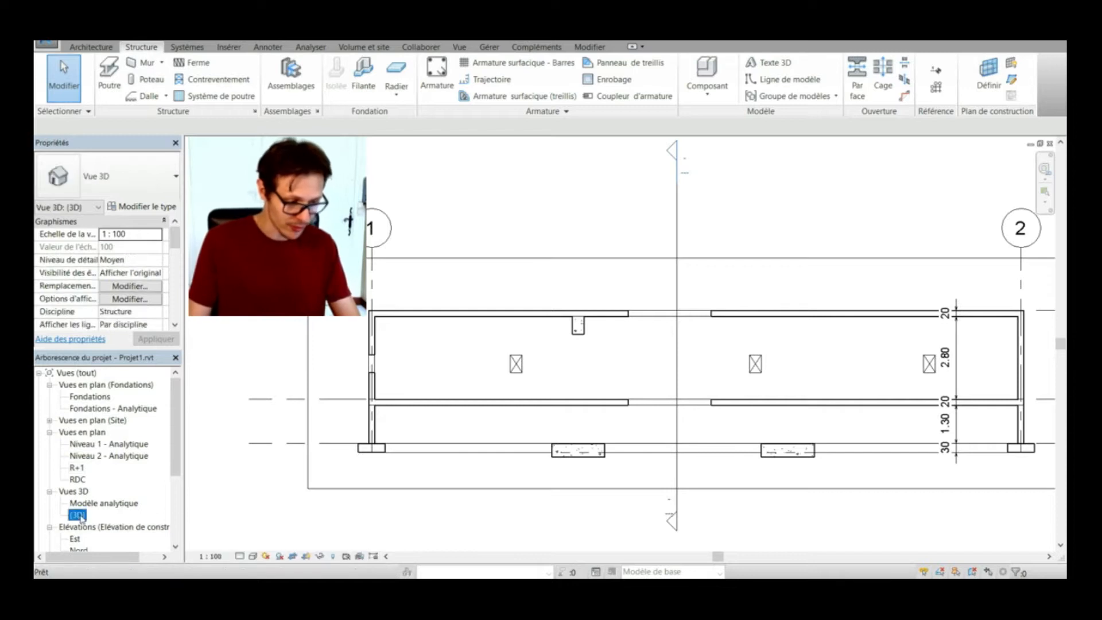
pyautogui.keyDown('shift'); pyautogui.moveTo(519, 339); pyautogui.dragTo(509, 546, button='middle'); pyautogui.keyUp('shift')
pyautogui.keyDown('shift'); pyautogui.moveTo(586, 356); pyautogui.dragTo(620, 299, button='middle'); pyautogui.keyUp('shift')
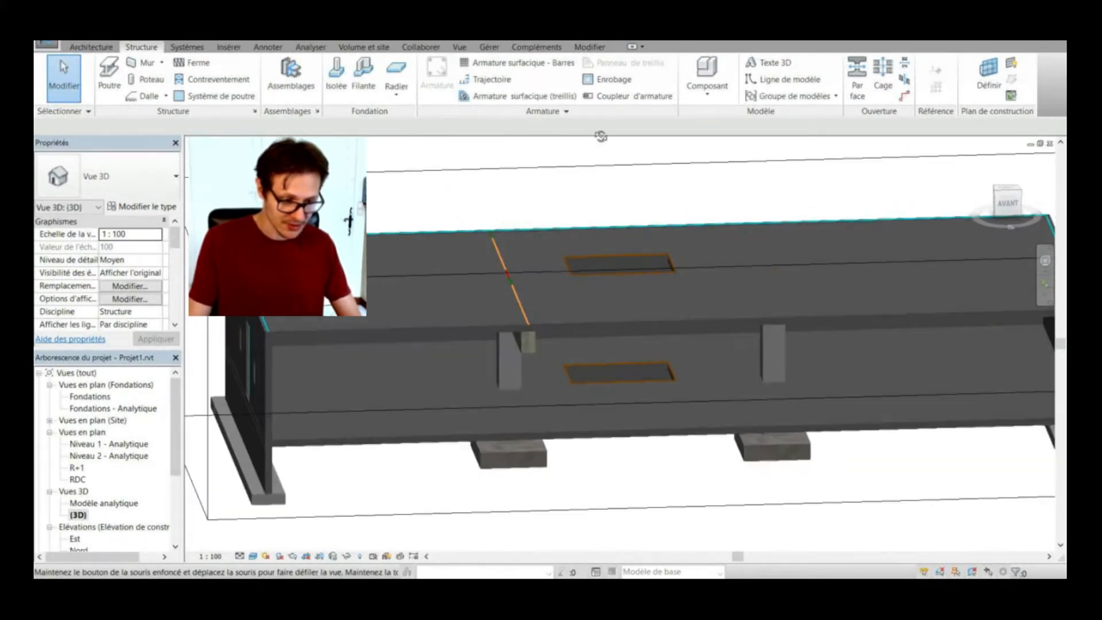
pyautogui.click(635, 380)
pyautogui.press('Escape')
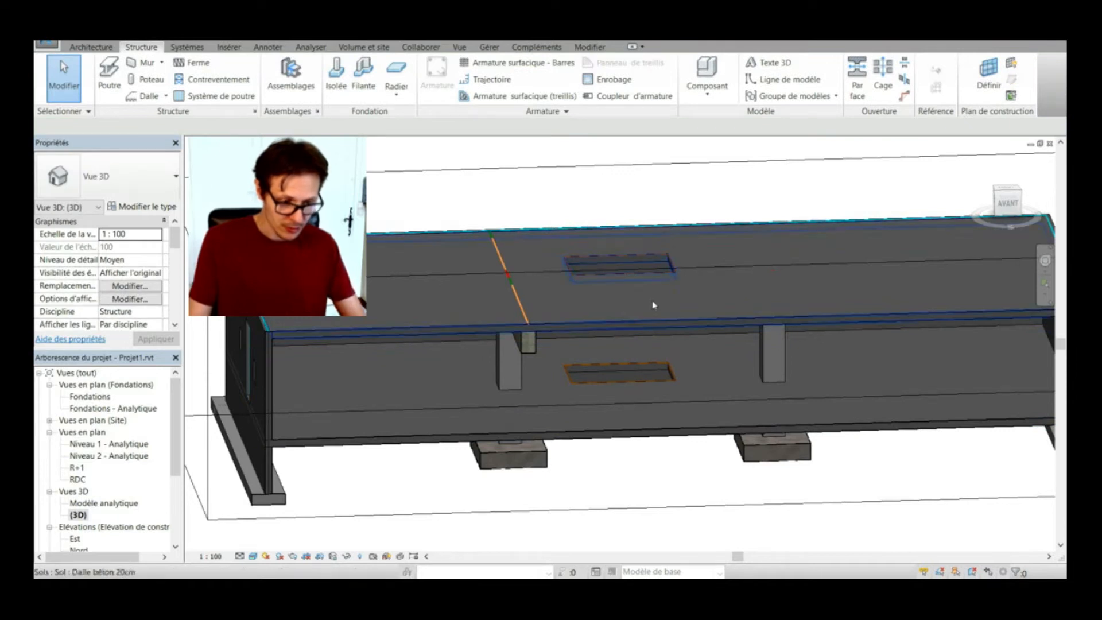
# Step: Raise the shaft opening's lower end above the RDC slab in the 3D view so that it cuts only the R+1 slab
pyautogui.click(669, 250)
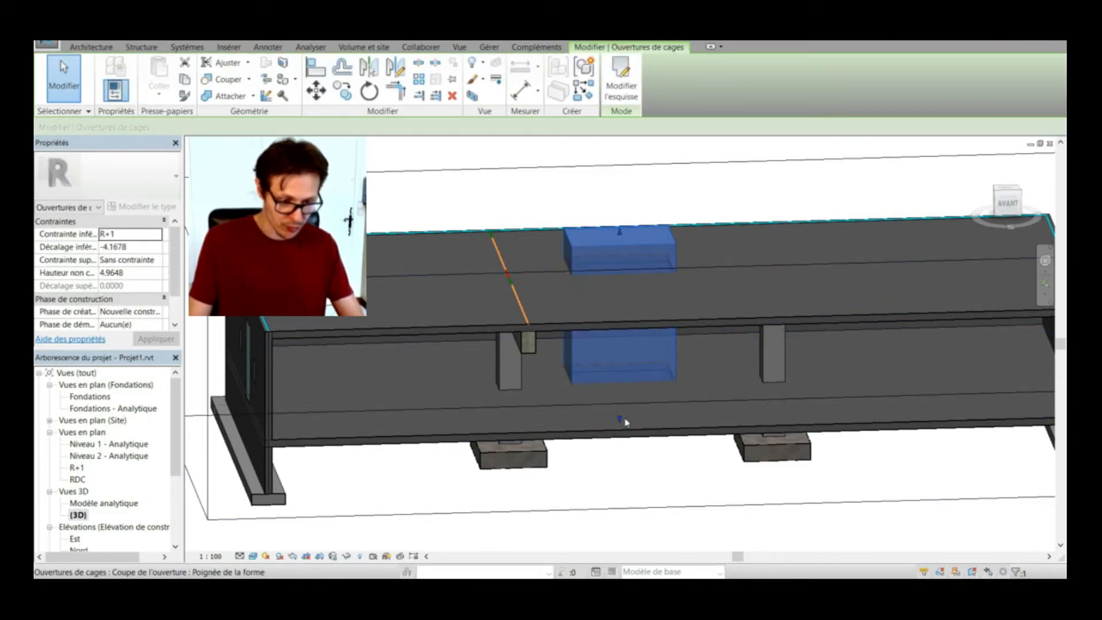
pyautogui.moveTo(623, 422); pyautogui.dragTo(623, 363)
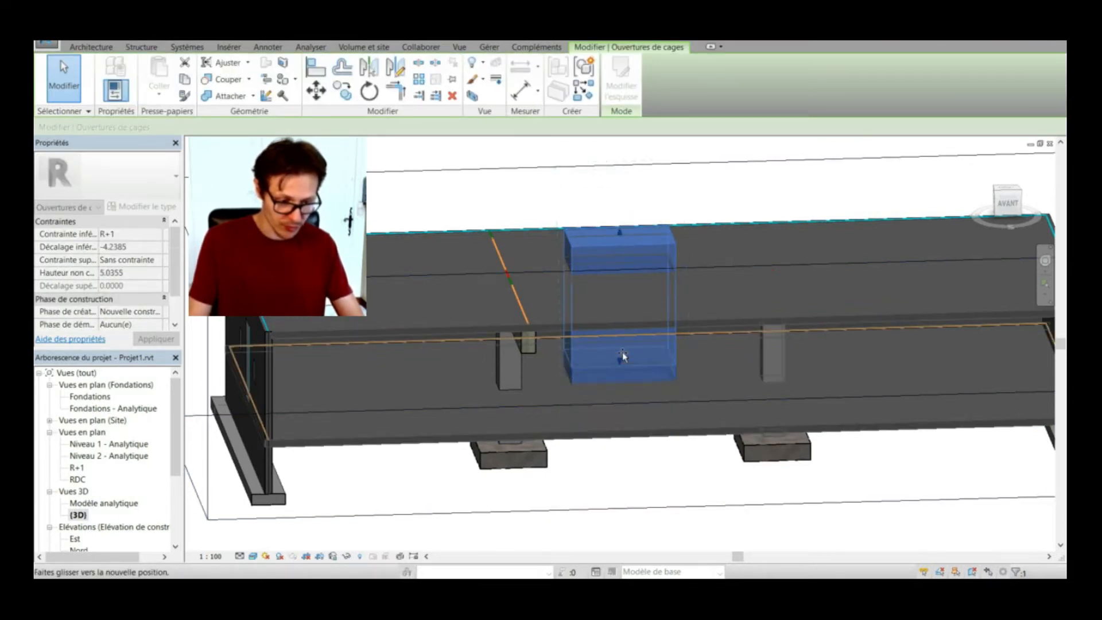
pyautogui.press('Escape')
pyautogui.keyDown('shift'); pyautogui.moveTo(648, 374); pyautogui.dragTo(743, 425, button='middle'); pyautogui.keyUp('shift')
pyautogui.scroll(-2, 824, 277)
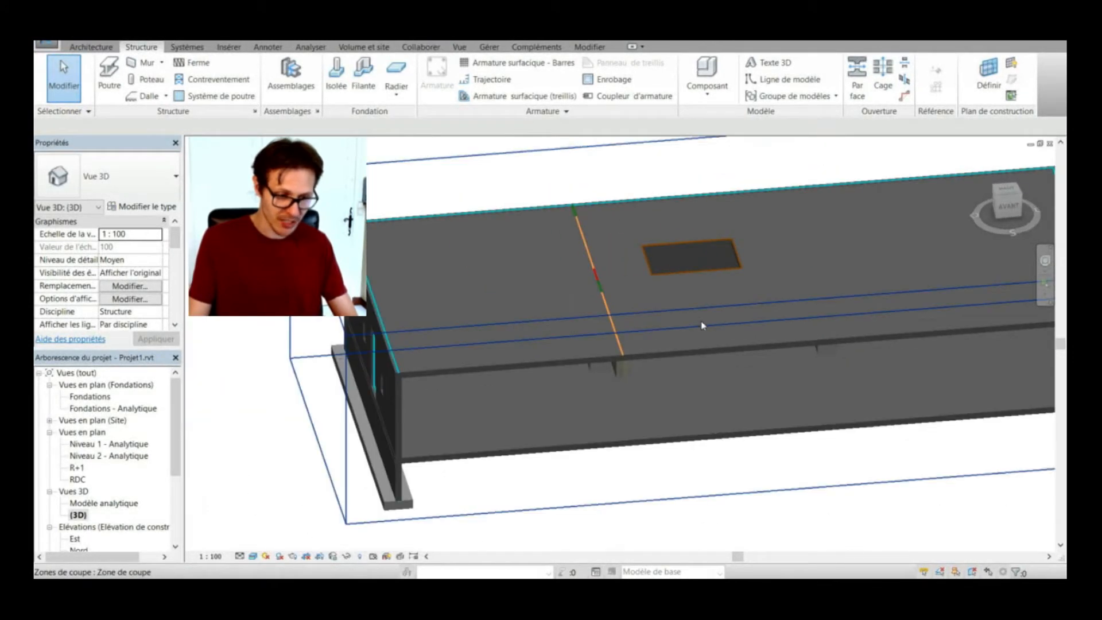
pyautogui.scroll(2, 608, 339)
pyautogui.keyDown('shift'); pyautogui.moveTo(631, 310); pyautogui.dragTo(276, 376, button='middle'); pyautogui.keyUp('shift')
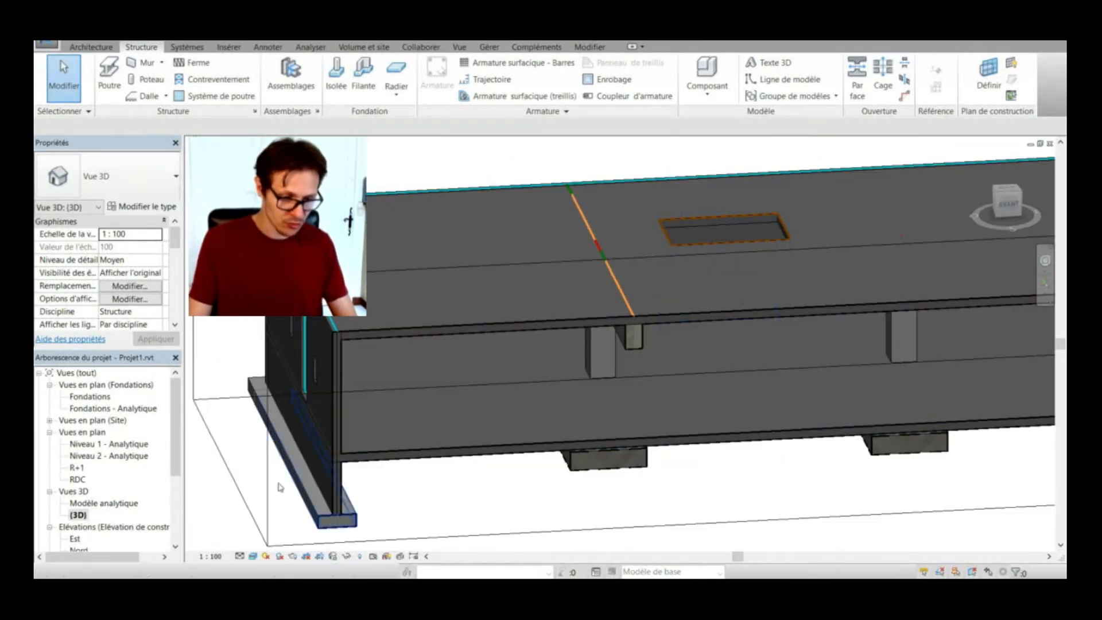
# Step: Return to the lengthwise section and place a spot elevation with leader on the top face of the R+1 slab
pyautogui.doubleClick(78, 468)
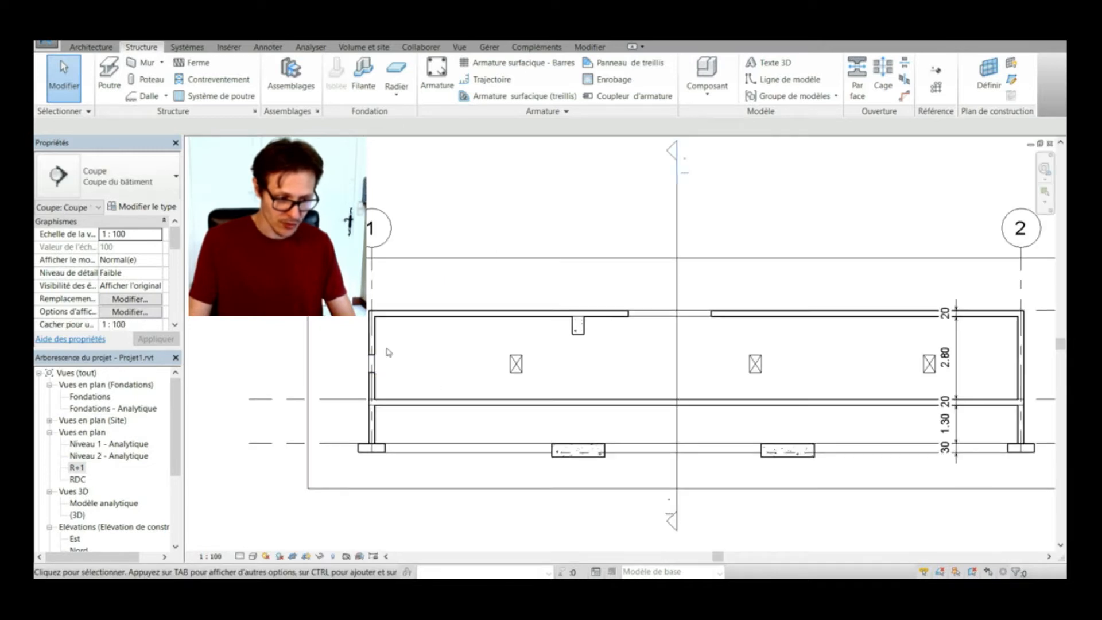
pyautogui.scroll(1, 388, 349)
pyautogui.click(268, 48)
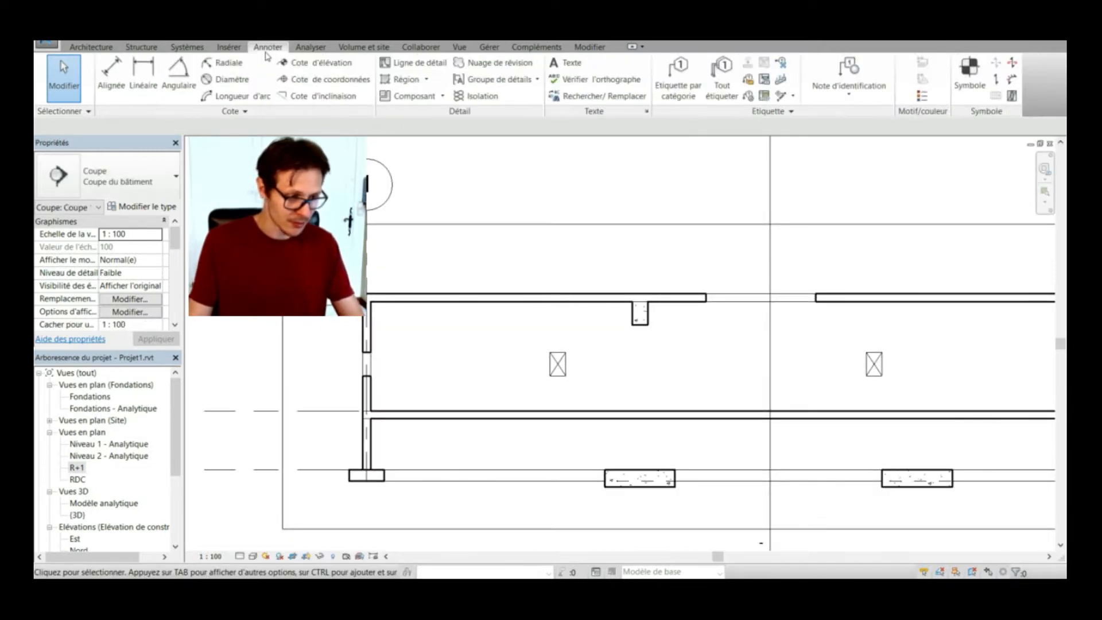
pyautogui.click(322, 63)
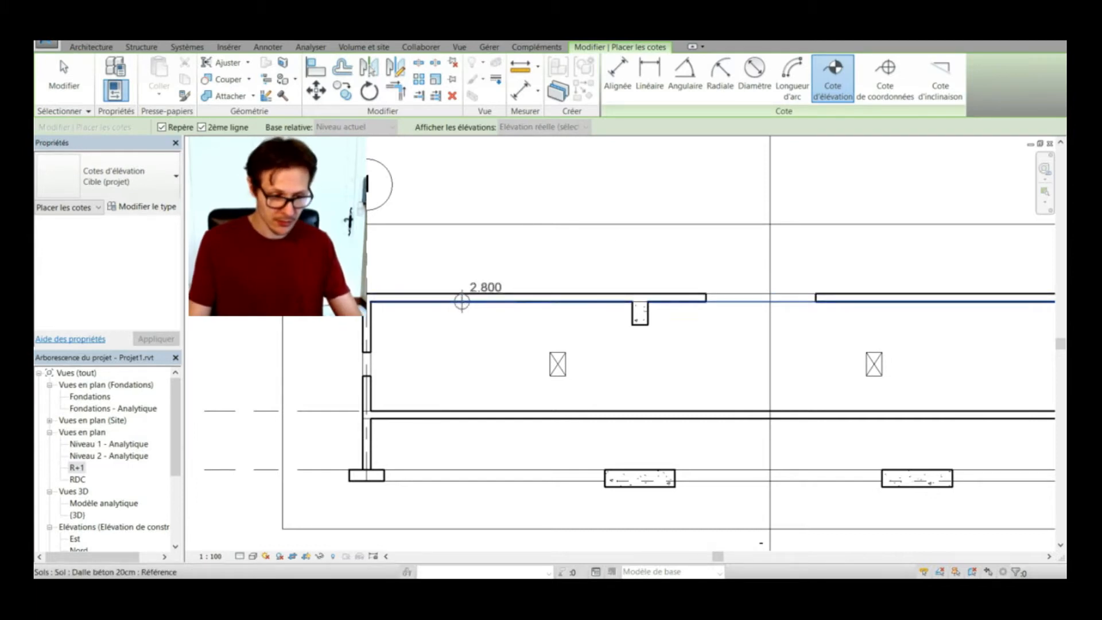
pyautogui.scroll(-3, 462, 301)
pyautogui.scroll(5, 757, 262)
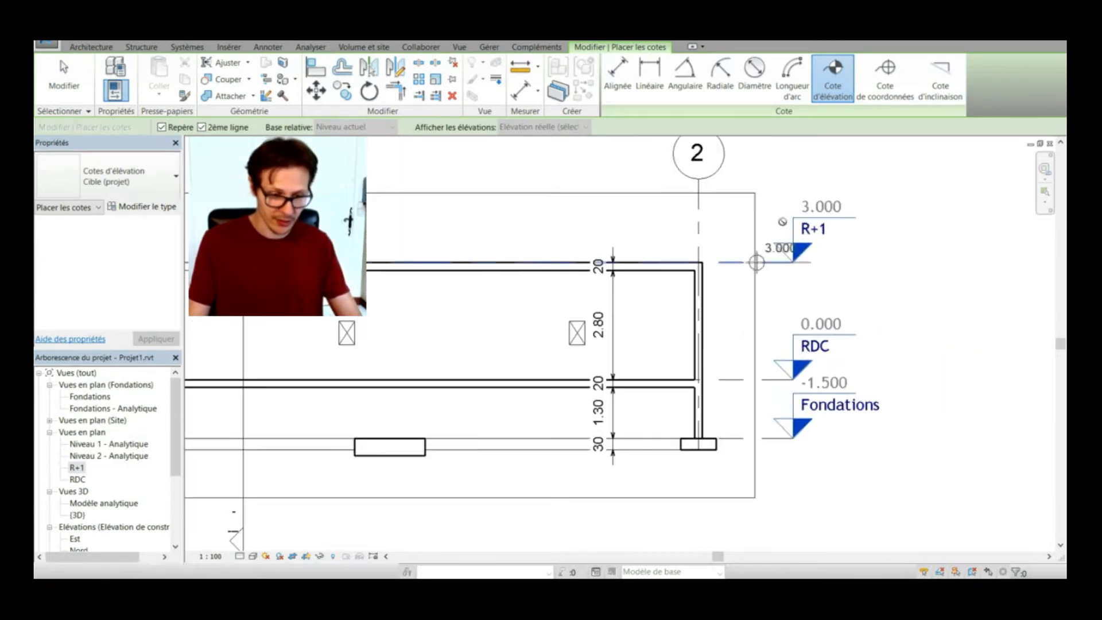
pyautogui.scroll(-2, 844, 258)
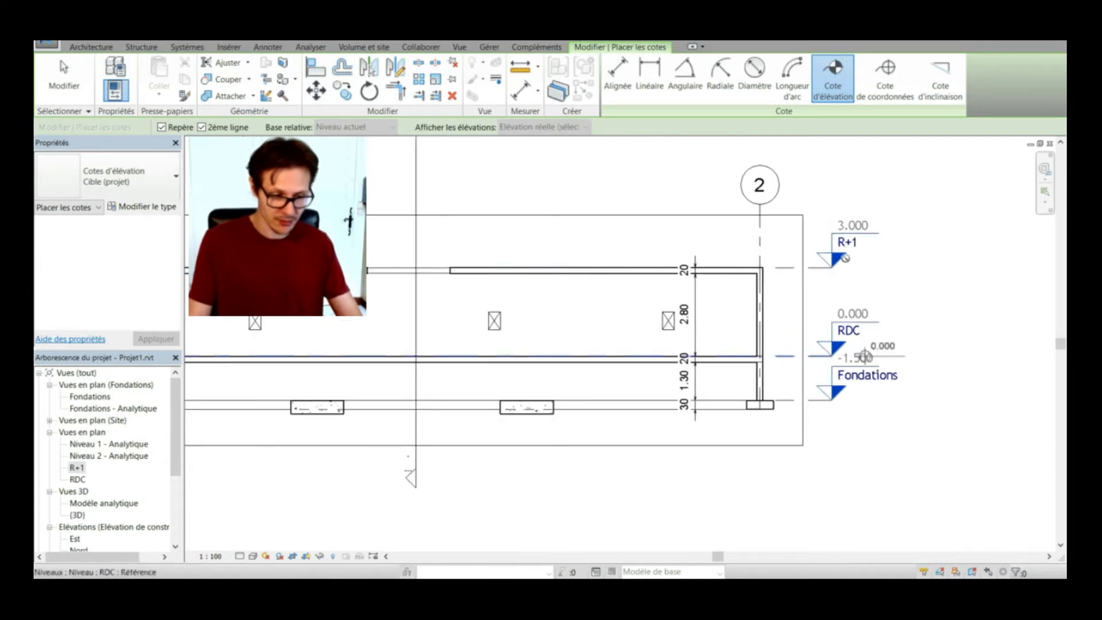
pyautogui.click(566, 268)
pyautogui.scroll(1, 565, 268)
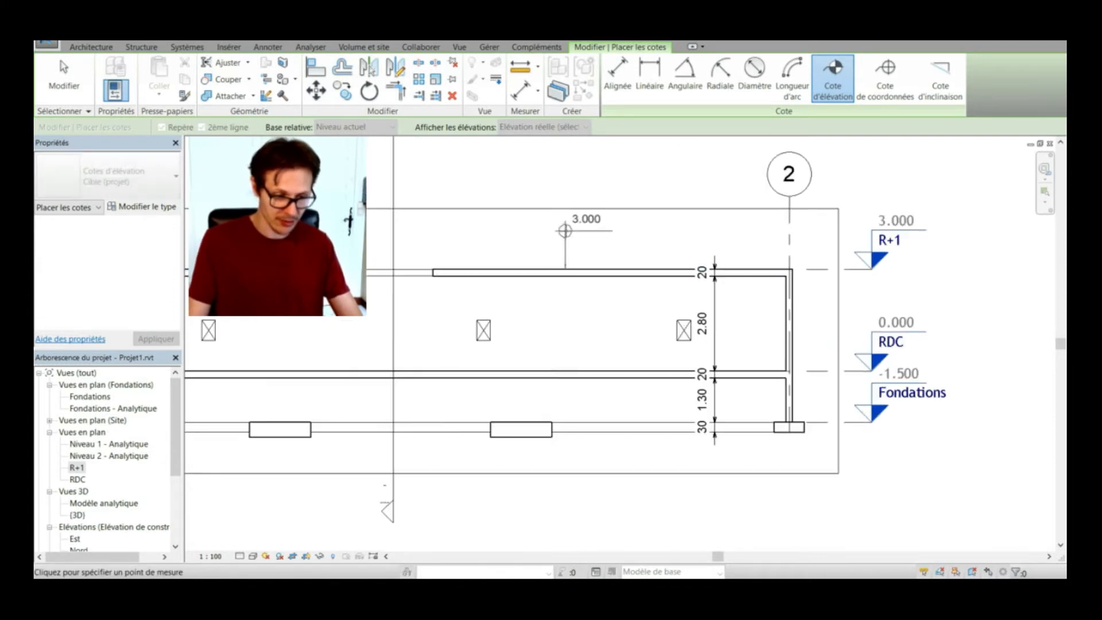
pyautogui.click(650, 231)
# Step: Place spot elevations on the head and sill of the middle window opening in the section
pyautogui.scroll(2, 546, 293)
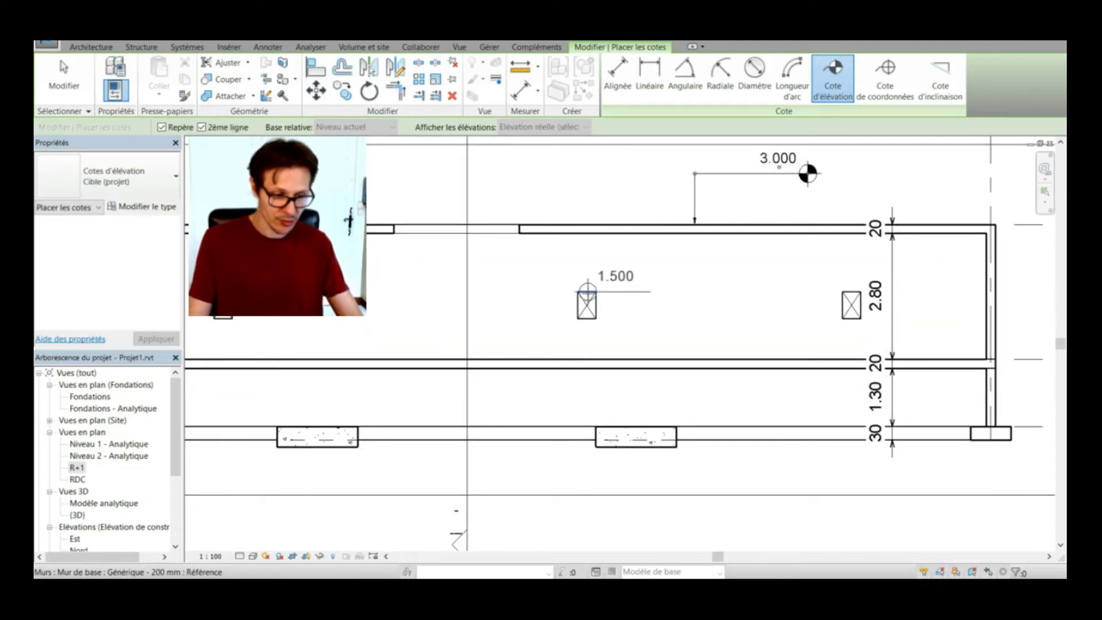
pyautogui.click(587, 291)
pyautogui.click(652, 267)
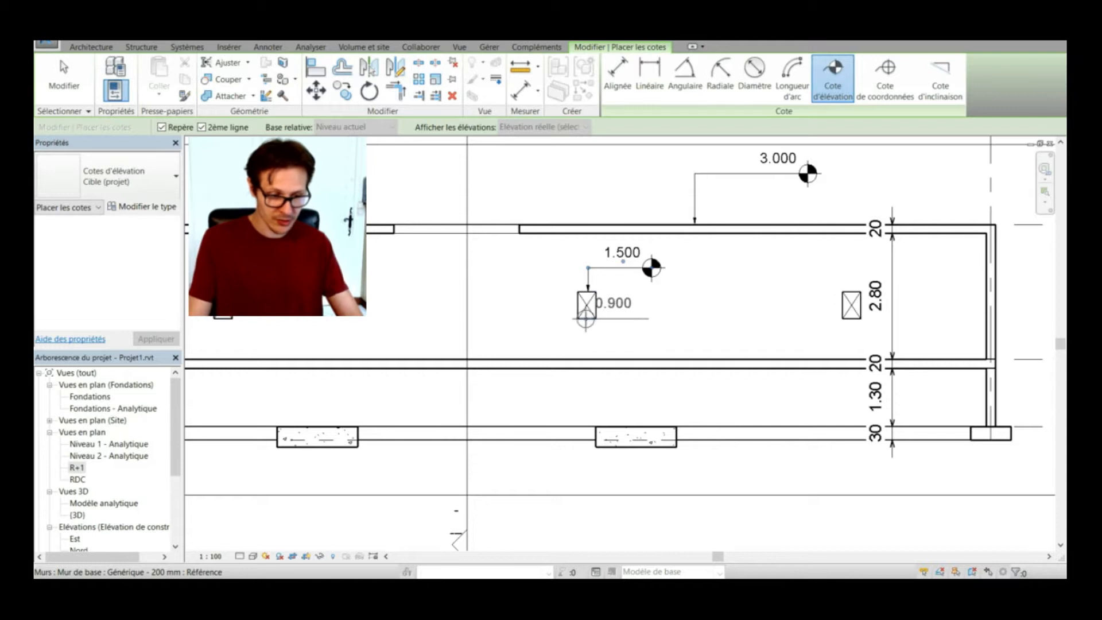
pyautogui.click(586, 318)
pyautogui.click(656, 339)
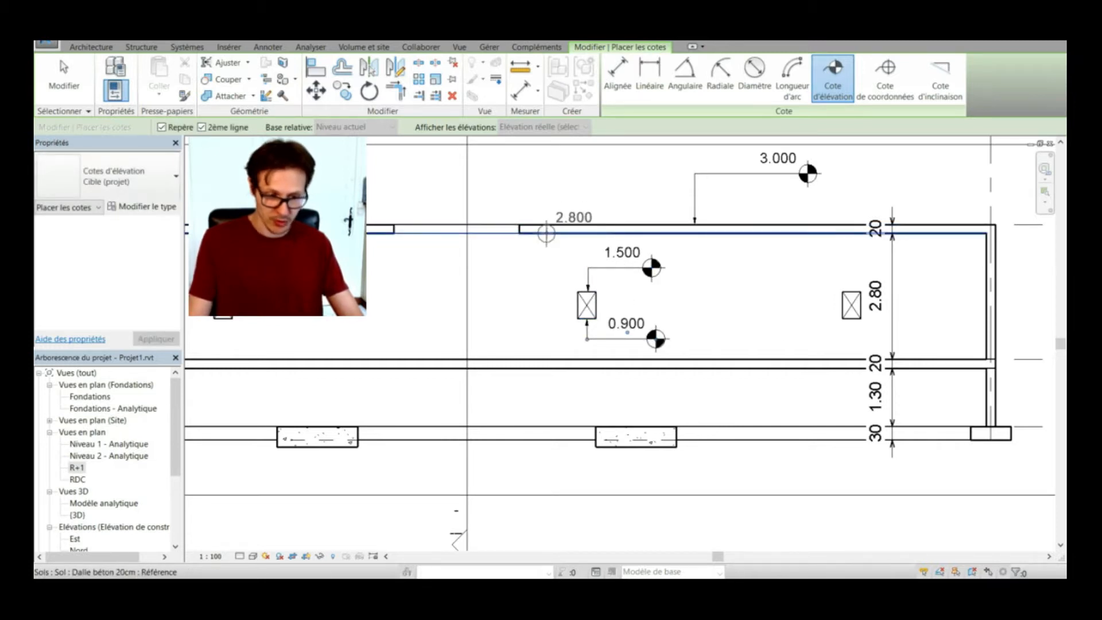
# Step: Add spot elevations to the underside of the R+1 slab, the top of the RDC slab and the top of the foundation
pyautogui.click(546, 233)
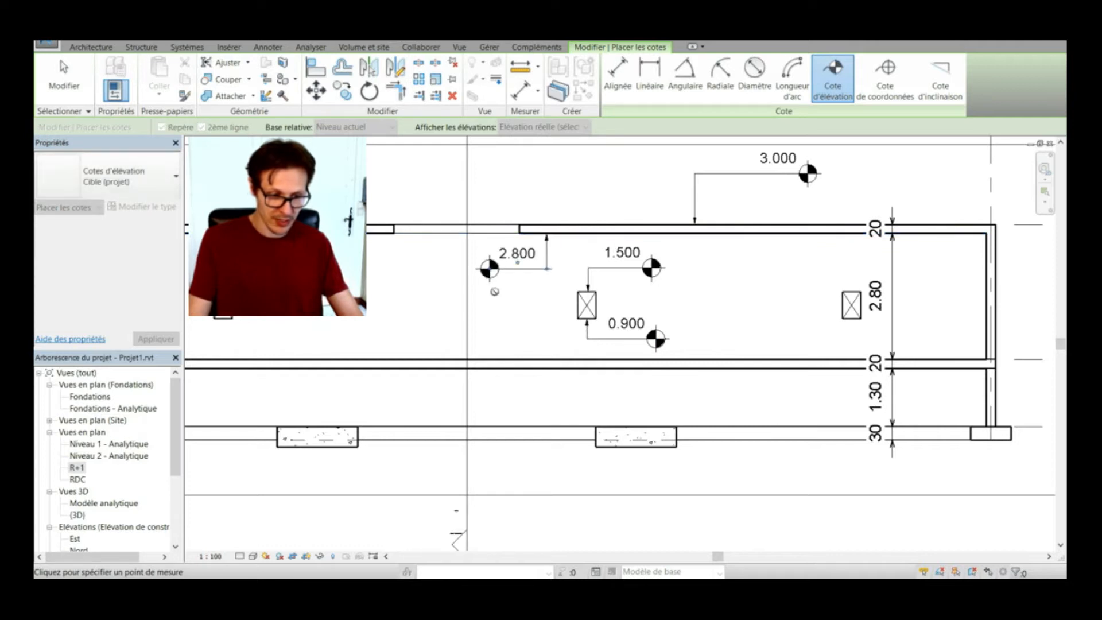
pyautogui.click(519, 357)
pyautogui.click(457, 332)
pyautogui.click(452, 425)
pyautogui.click(521, 406)
pyautogui.scroll(-1, 670, 297)
pyautogui.press('Escape')
pyautogui.press('Escape')
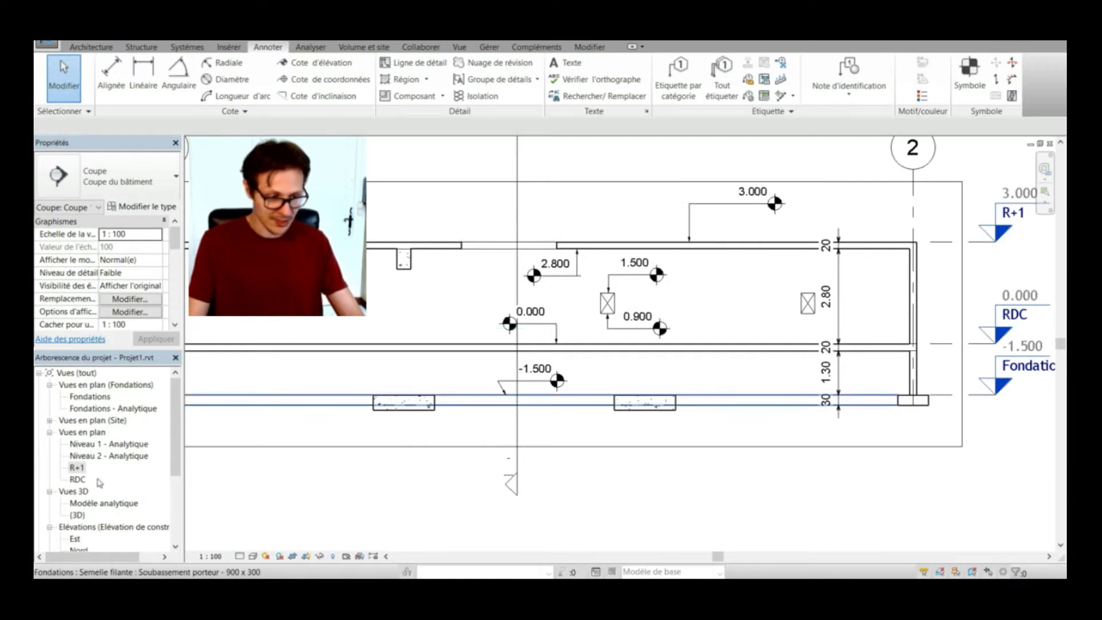
# Step: Open the R+1 plan and place a spot coordinate with leader at the window edge on the upper exterior wall
pyautogui.doubleClick(77, 468)
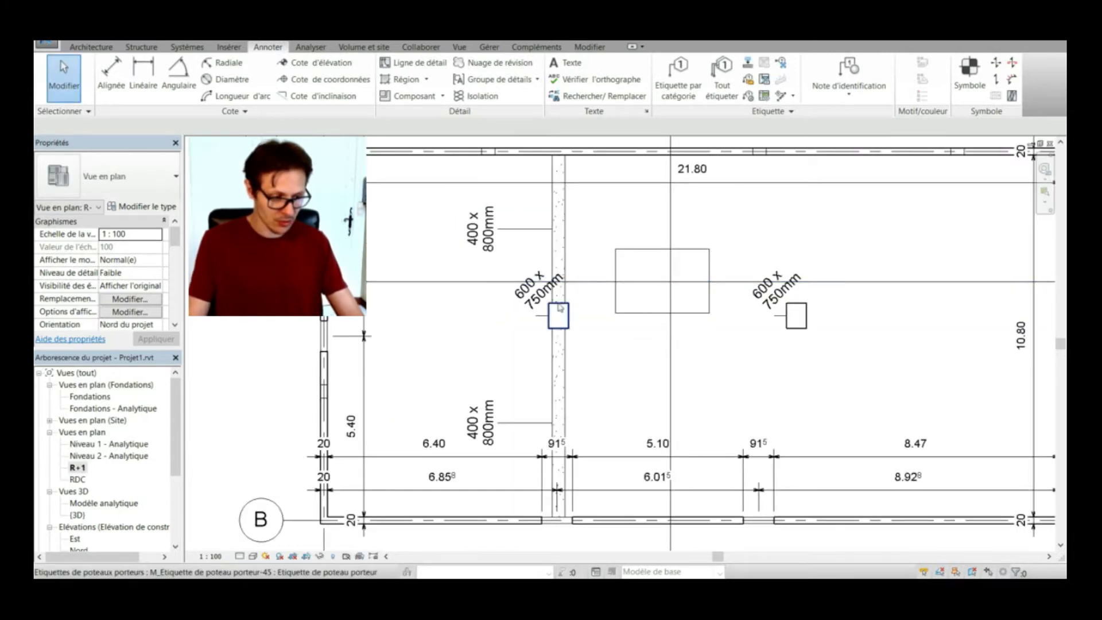
pyautogui.click(342, 79)
pyautogui.scroll(2, 413, 190)
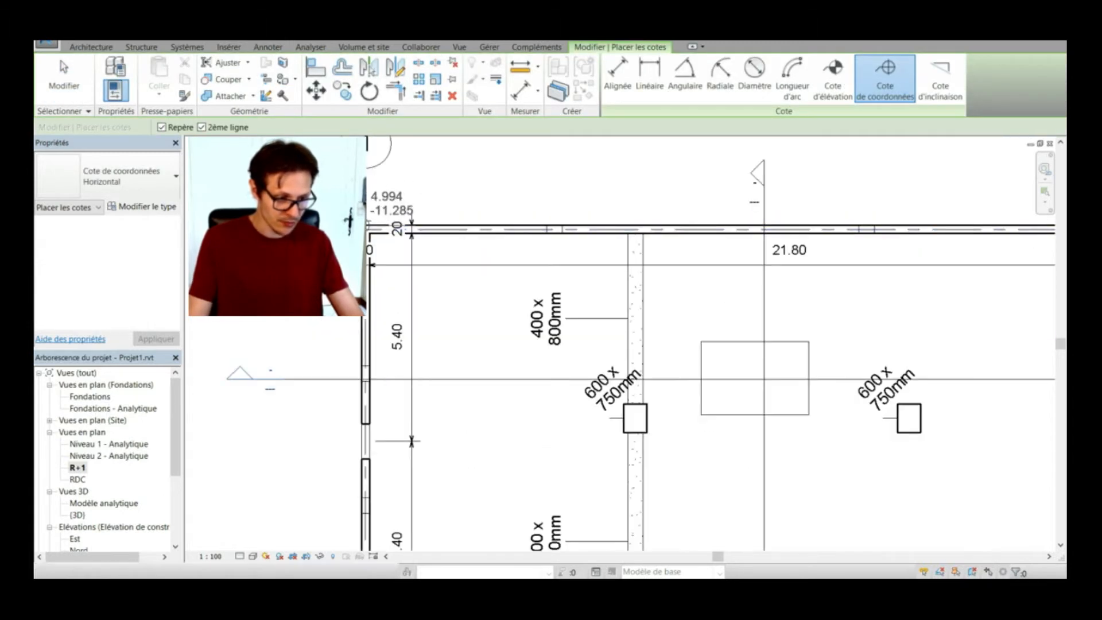
pyautogui.scroll(-1, 402, 230)
pyautogui.scroll(3, 517, 229)
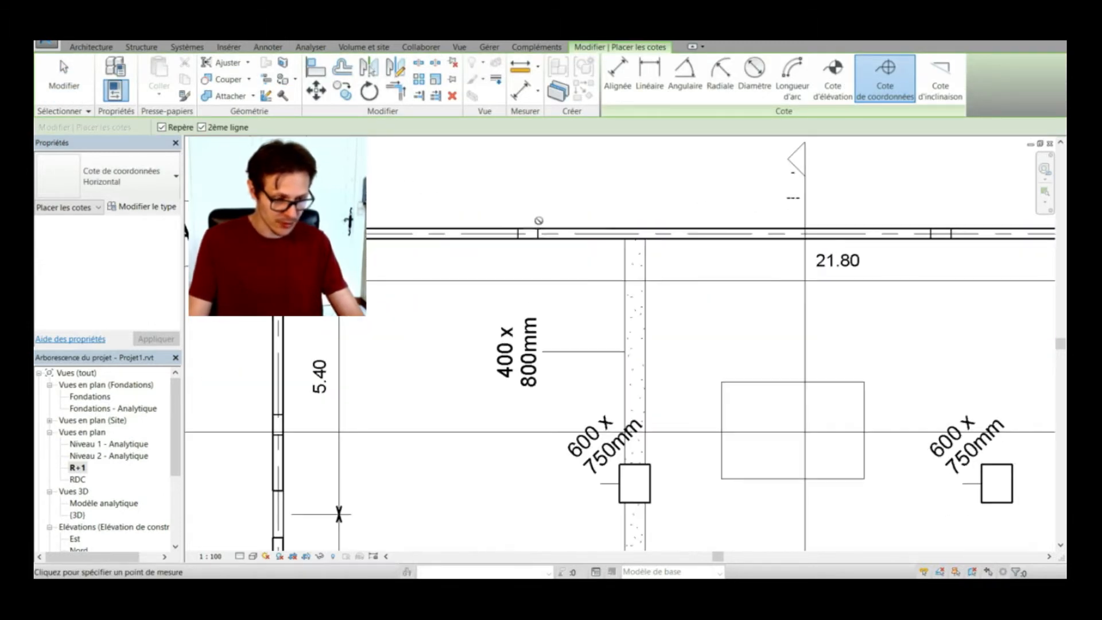
pyautogui.click(517, 227)
pyautogui.click(517, 181)
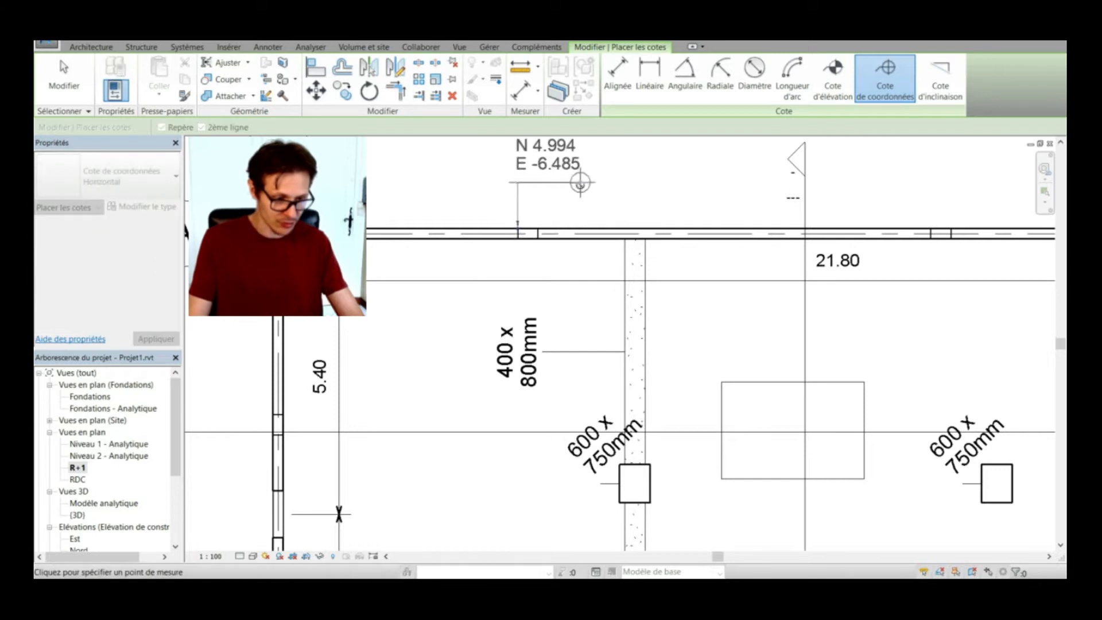
pyautogui.click(581, 183)
pyautogui.scroll(-2, 519, 166)
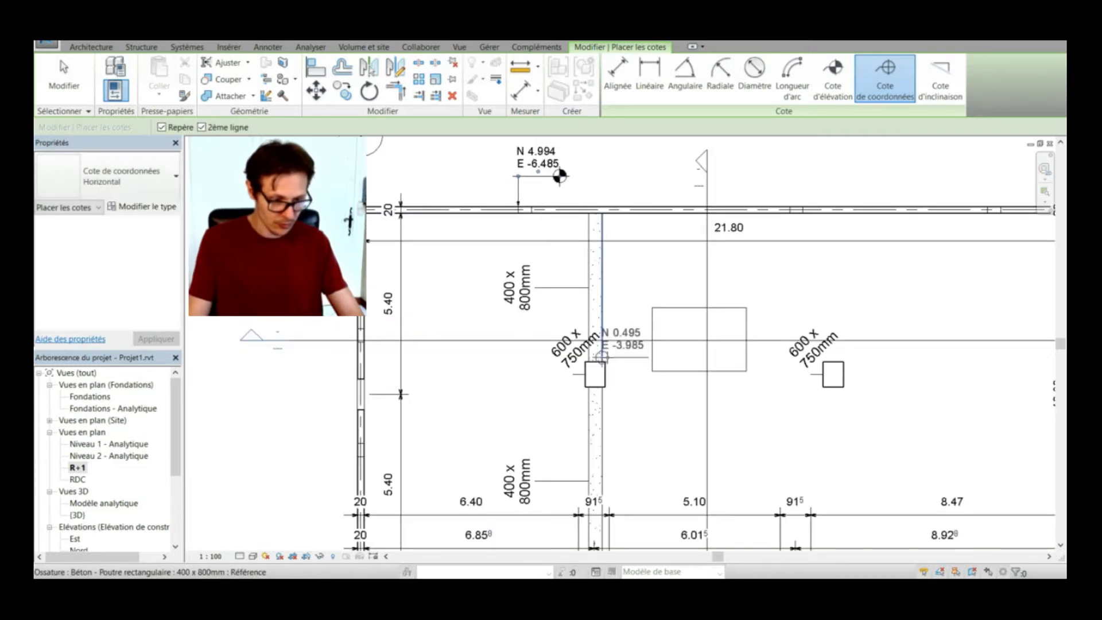
# Step: Place a spot coordinate with leader on the 400 x 800 mm beam's edge, just above the column it crosses
pyautogui.click(602, 338)
pyautogui.click(629, 310)
pyautogui.click(670, 310)
pyautogui.press('Escape')
pyautogui.press('Escape')
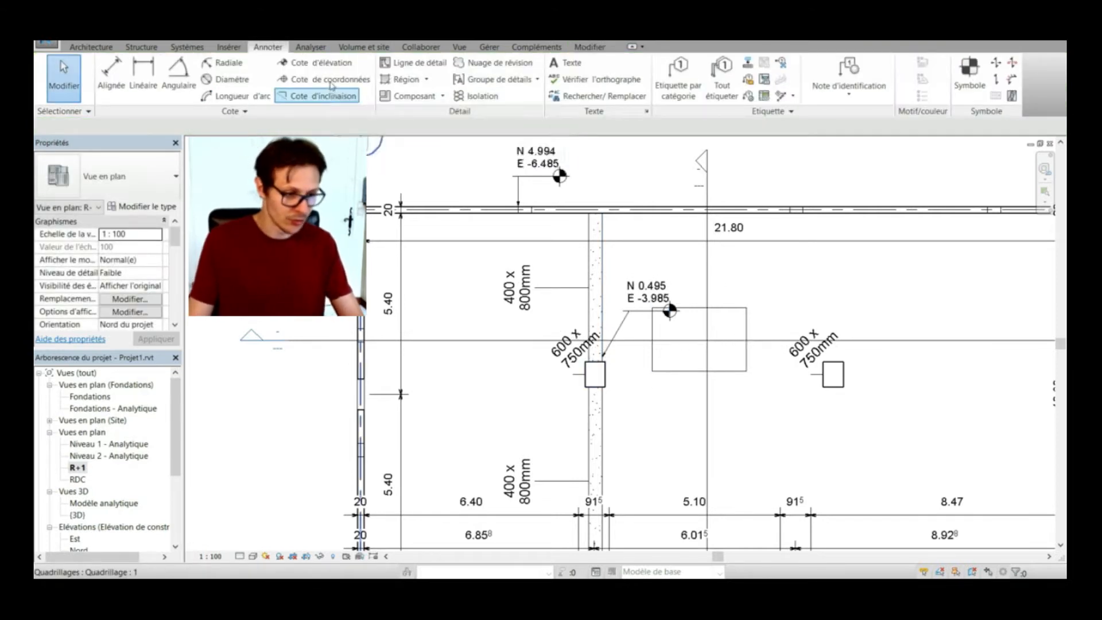
pyautogui.click(336, 99)
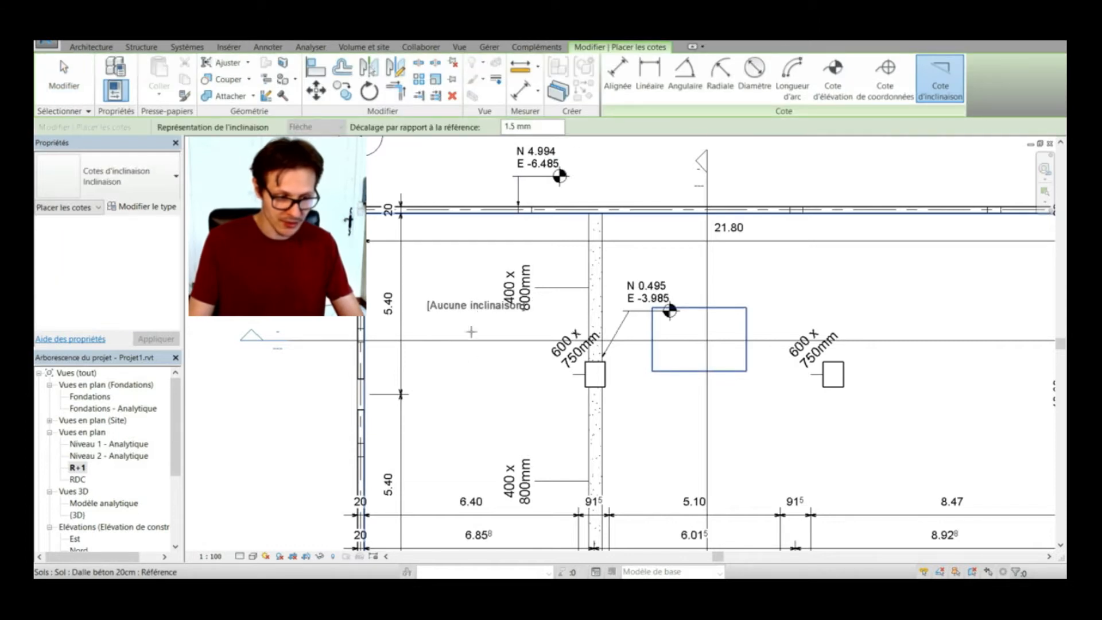
pyautogui.press('Escape')
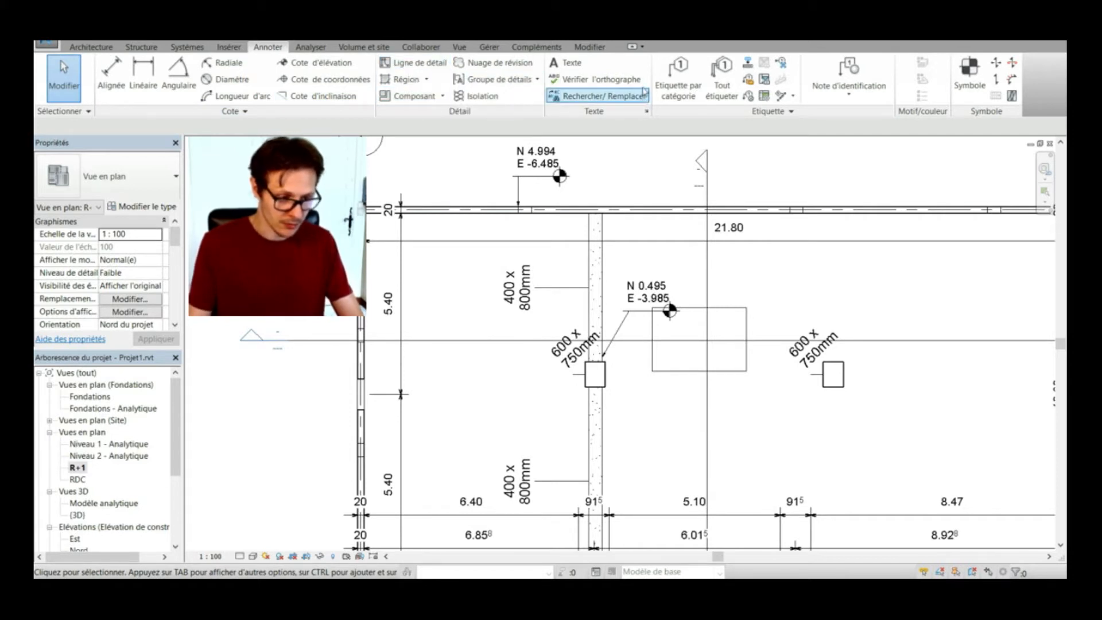
# Step: Add the text note "gaine" inside the shaft opening on the R+1 plan
pyautogui.click(567, 63)
pyautogui.scroll(-3, 581, 165)
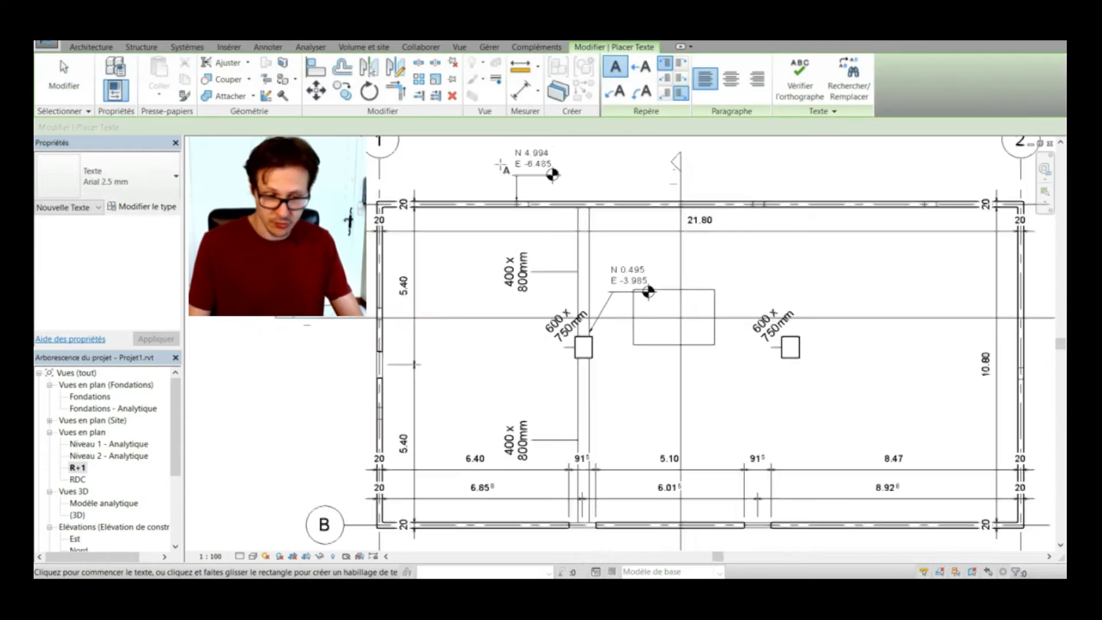
pyautogui.scroll(5, 630, 284)
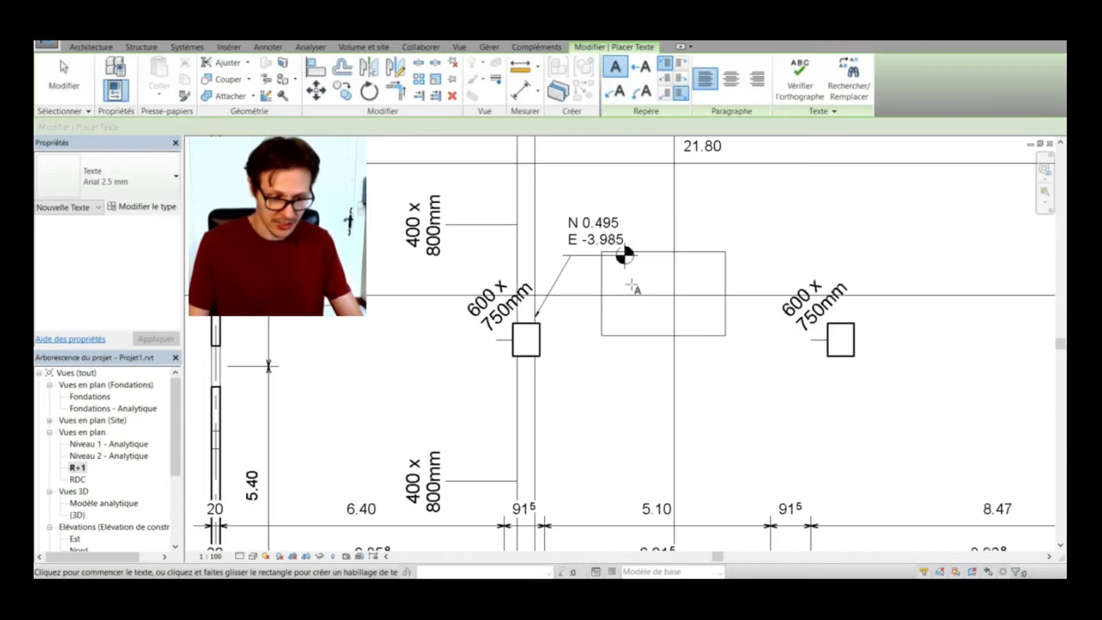
pyautogui.click(627, 323)
pyautogui.write('gaie')
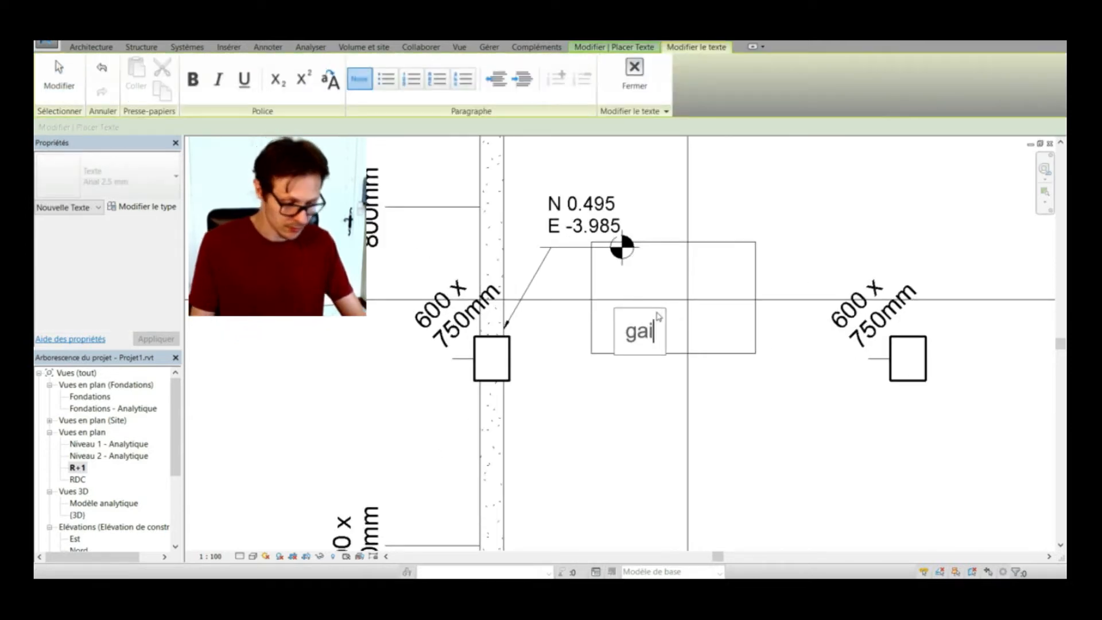
pyautogui.press('BackSpace')
pyautogui.press('BackSpace')
pyautogui.write('ine')
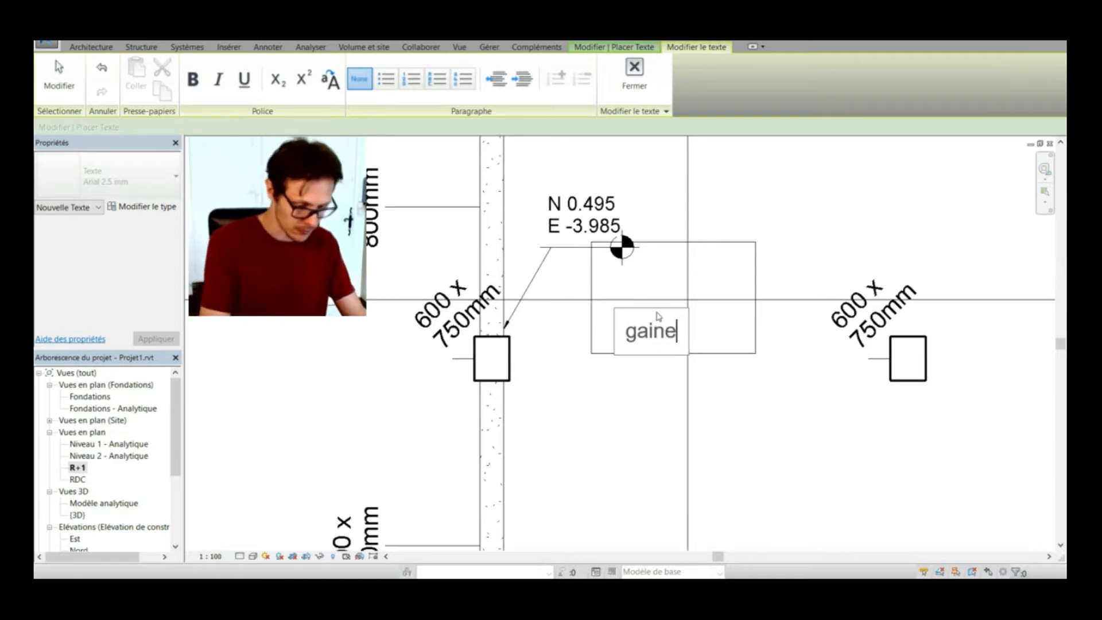
pyautogui.click(792, 224)
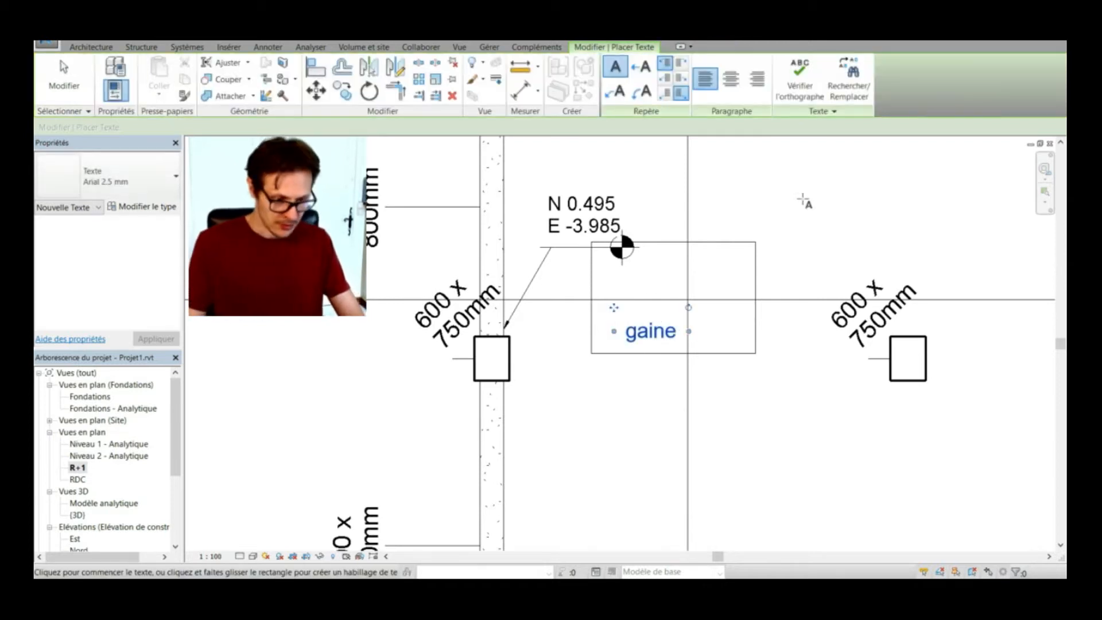
pyautogui.press('Escape')
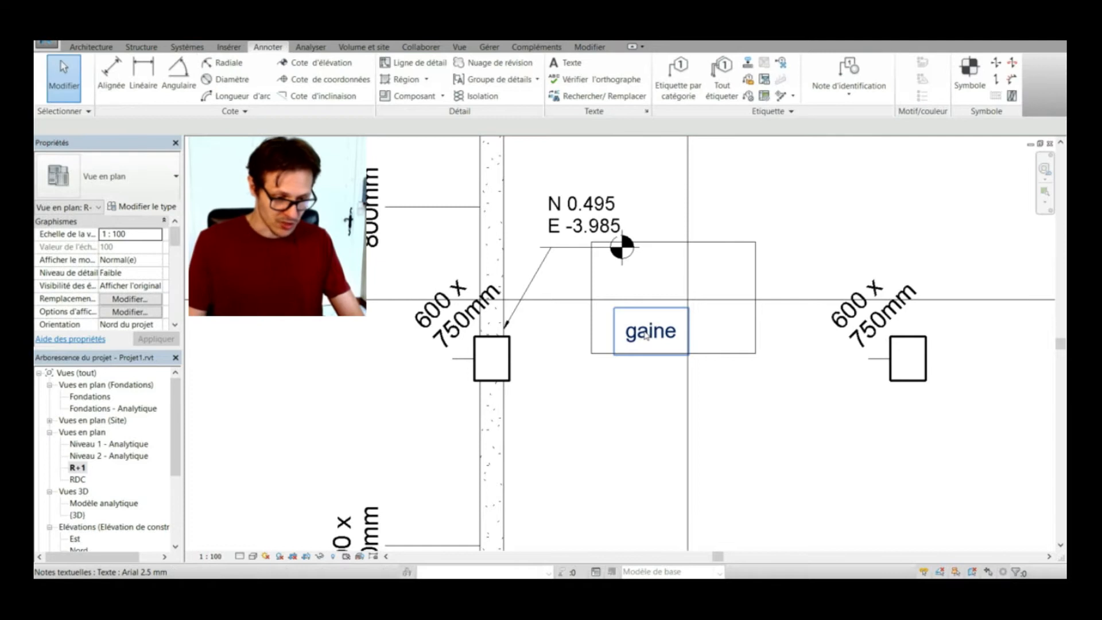
# Step: Rotate the "gaine" note to a diagonal angle and move it up towards the middle of the shaft opening
pyautogui.click(634, 319)
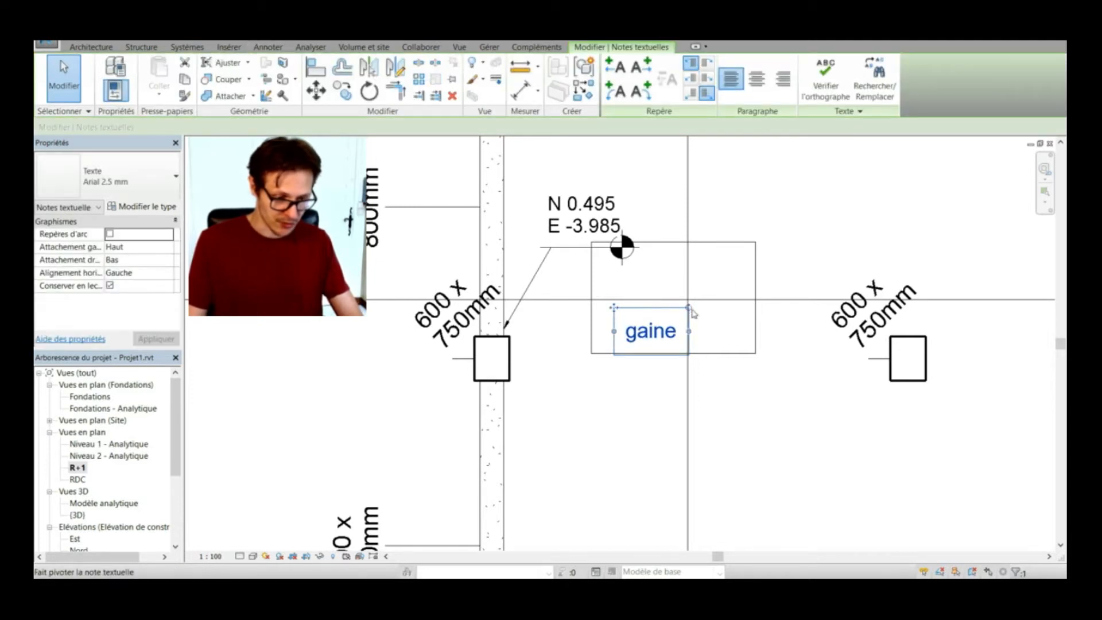
pyautogui.moveTo(690, 307); pyautogui.dragTo(672, 291)
pyautogui.moveTo(609, 330); pyautogui.dragTo(644, 290)
pyautogui.click(922, 244)
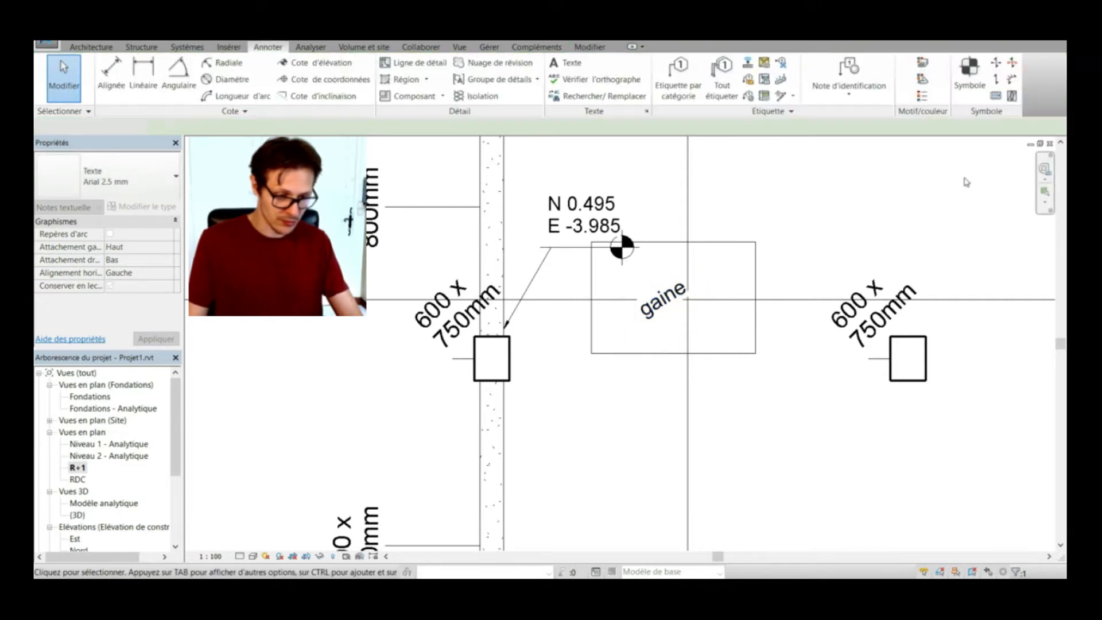
pyautogui.scroll(-3, 640, 254)
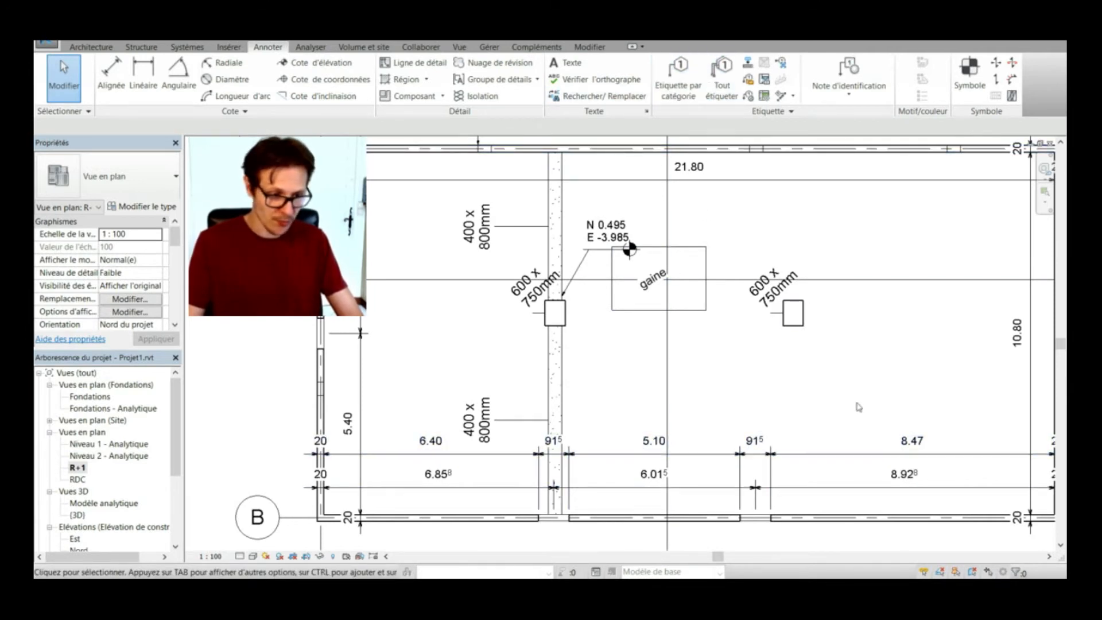
pyautogui.scroll(-1, 581, 323)
pyautogui.scroll(-1, 581, 324)
pyautogui.scroll(1, 581, 322)
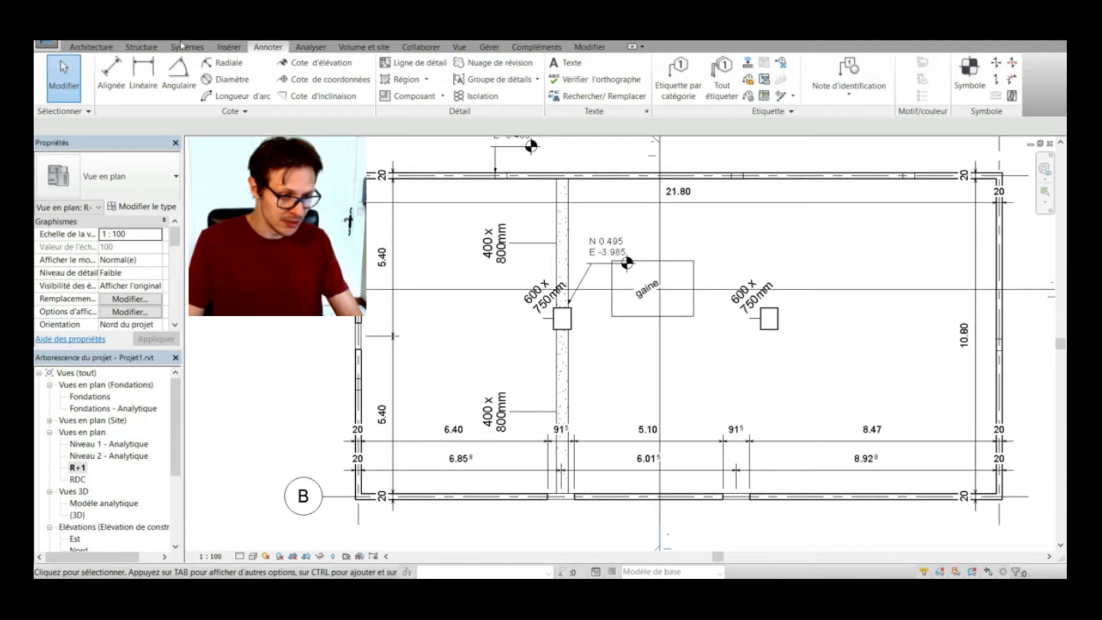
pyautogui.click(141, 47)
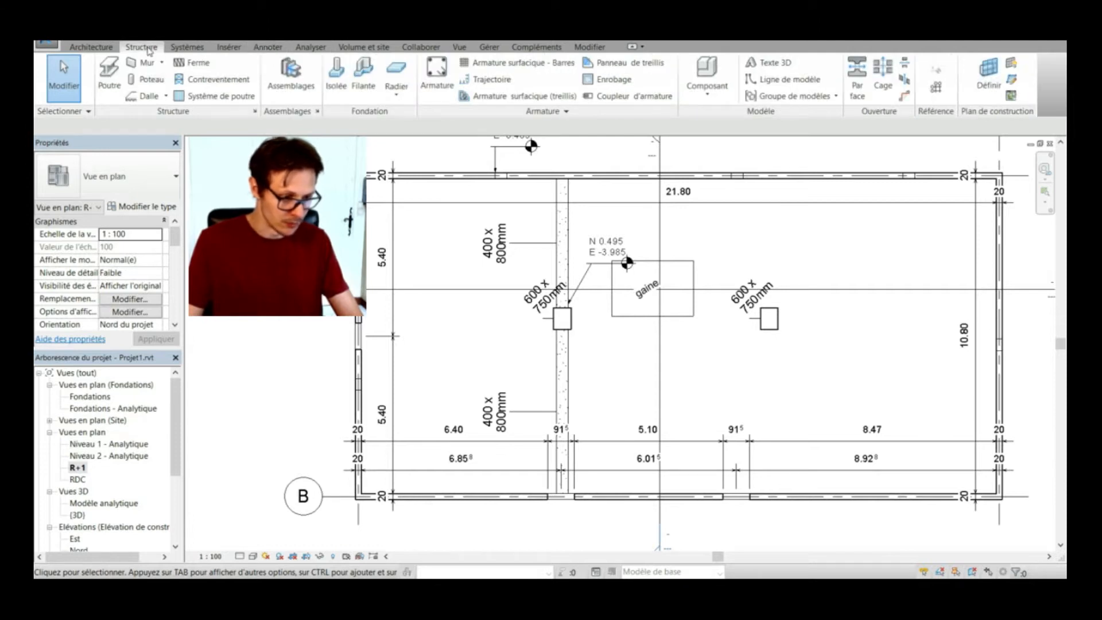
pyautogui.click(187, 47)
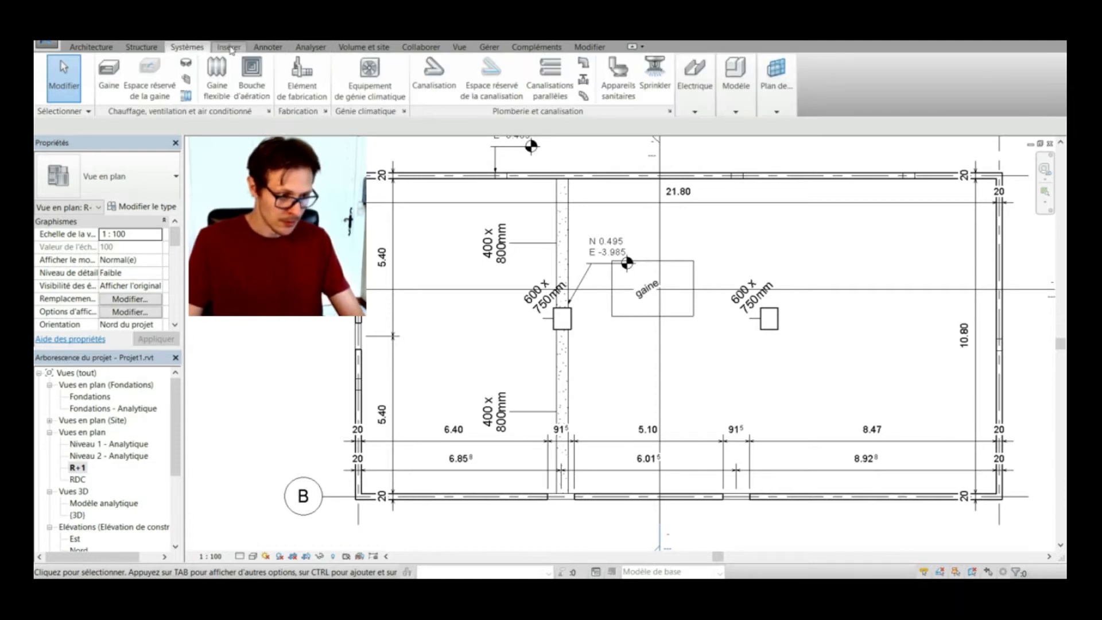
pyautogui.click(229, 48)
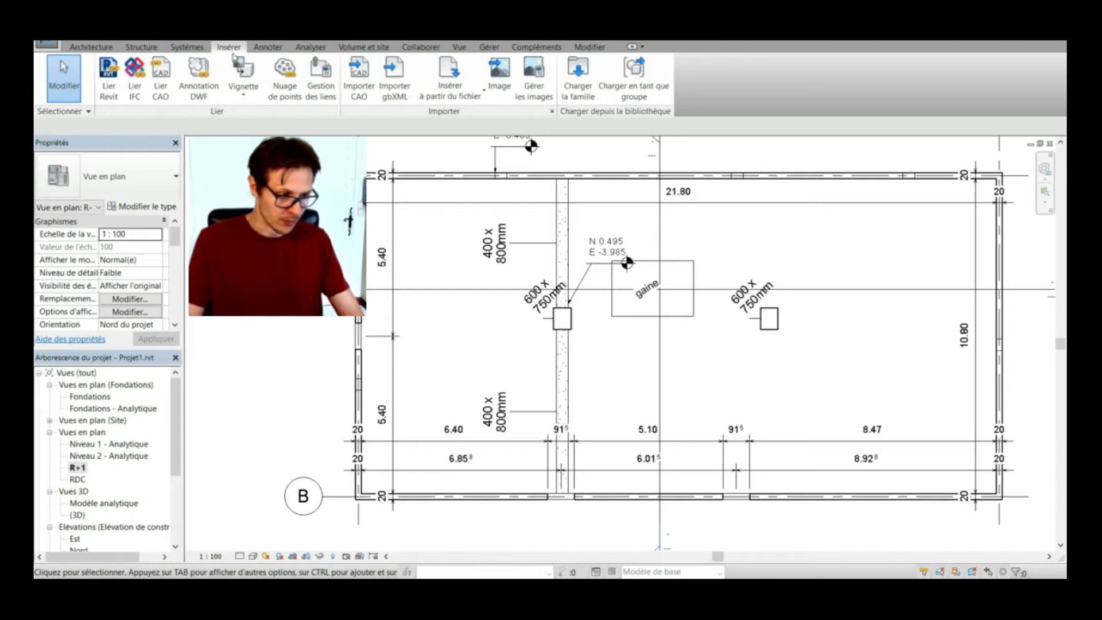
pyautogui.click(268, 48)
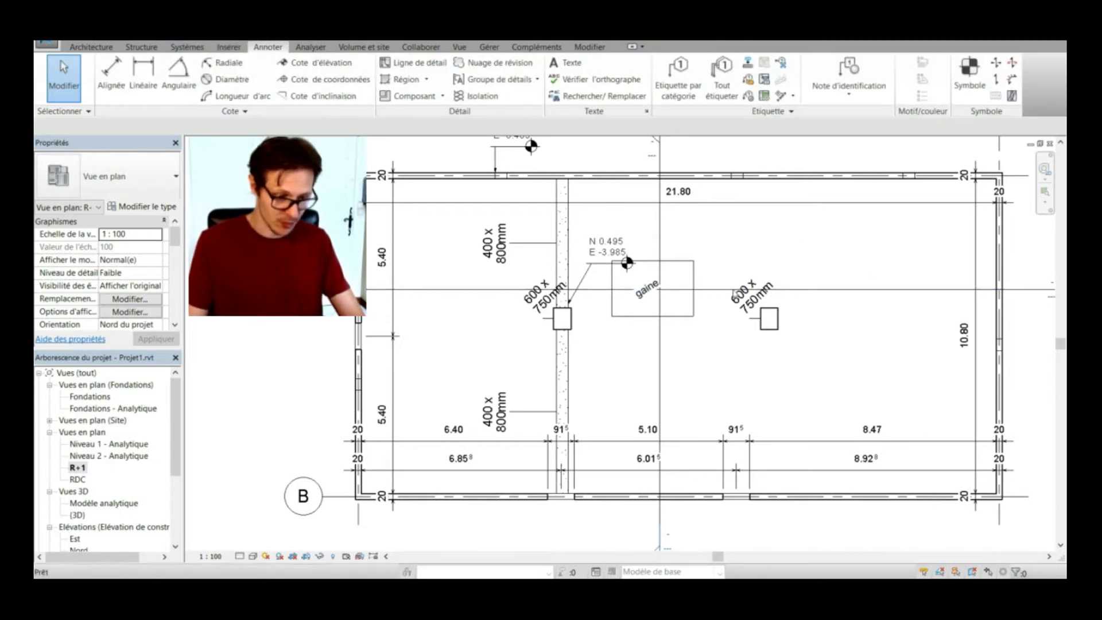
pyautogui.scroll(2, 625, 298)
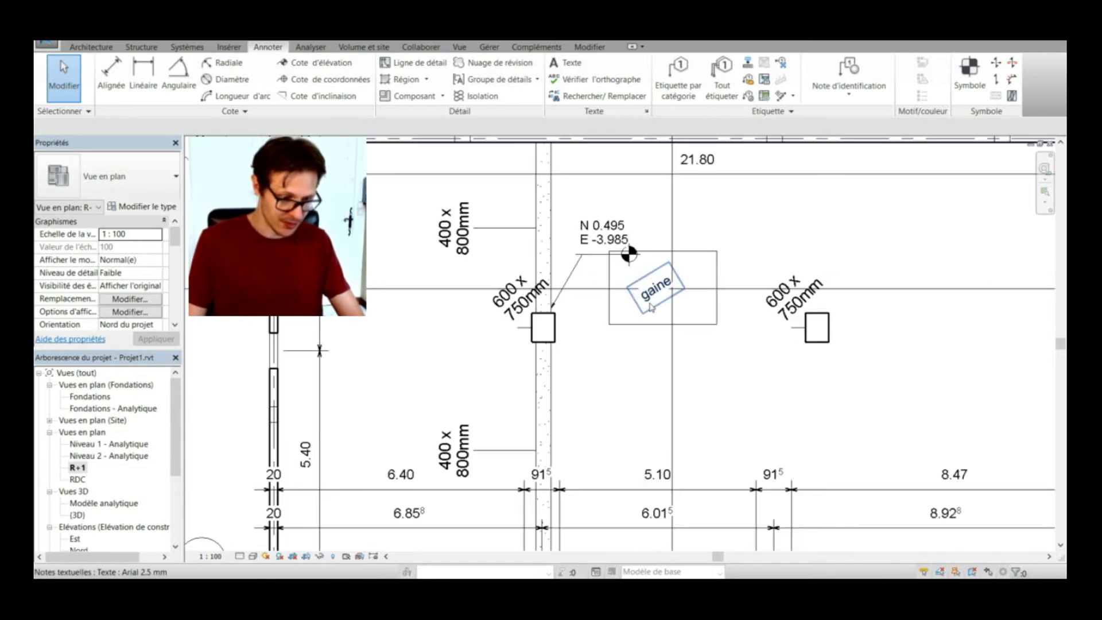
# Step: Examine the 600 x 750 mm column standing on the beam line and the column types available for it
pyautogui.click(534, 337)
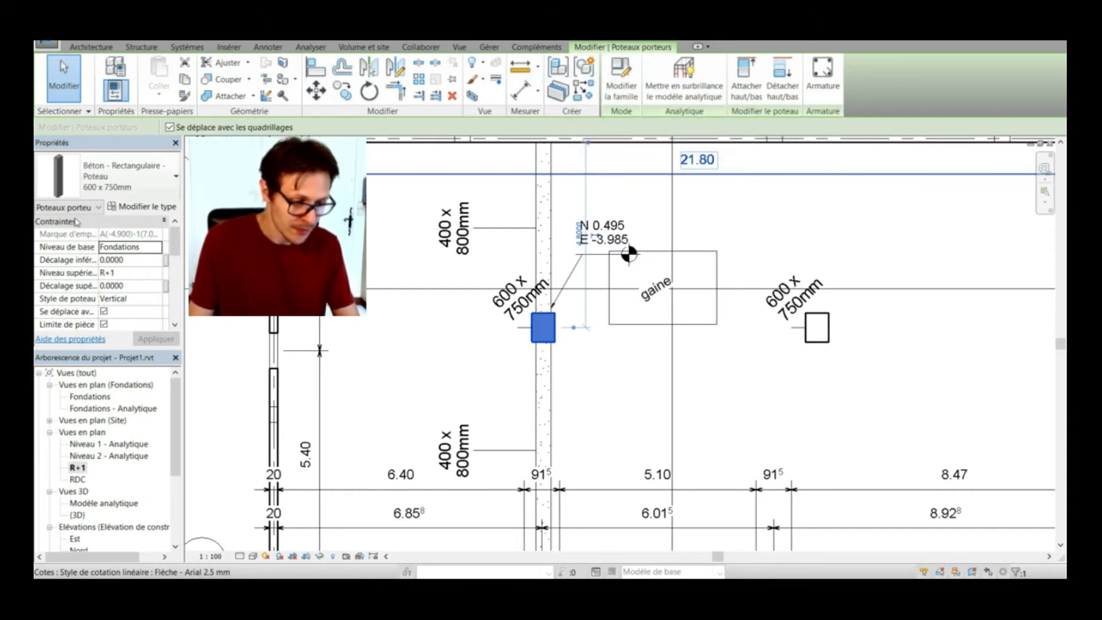
pyautogui.click(148, 190)
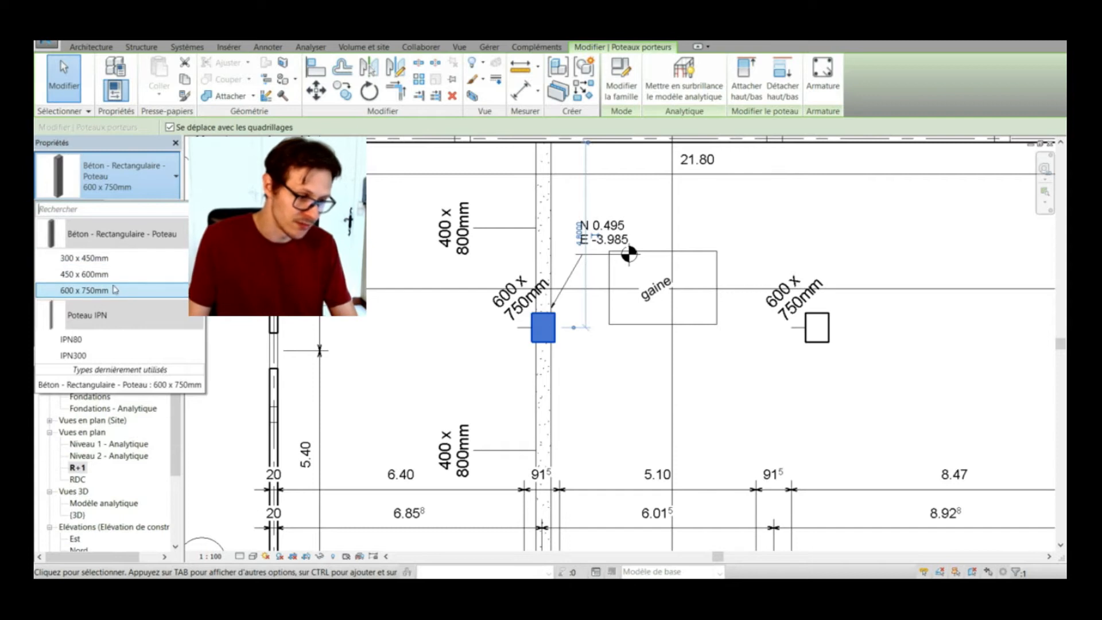
pyautogui.press('Escape')
pyautogui.press('Escape')
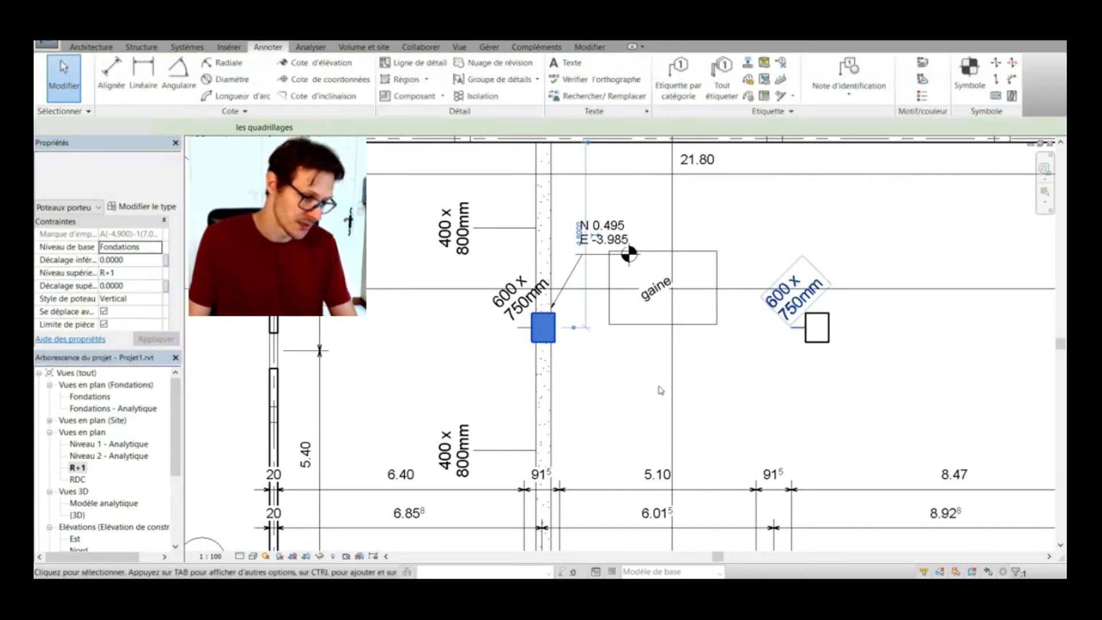
pyautogui.scroll(3, 550, 337)
pyautogui.scroll(3, 550, 337)
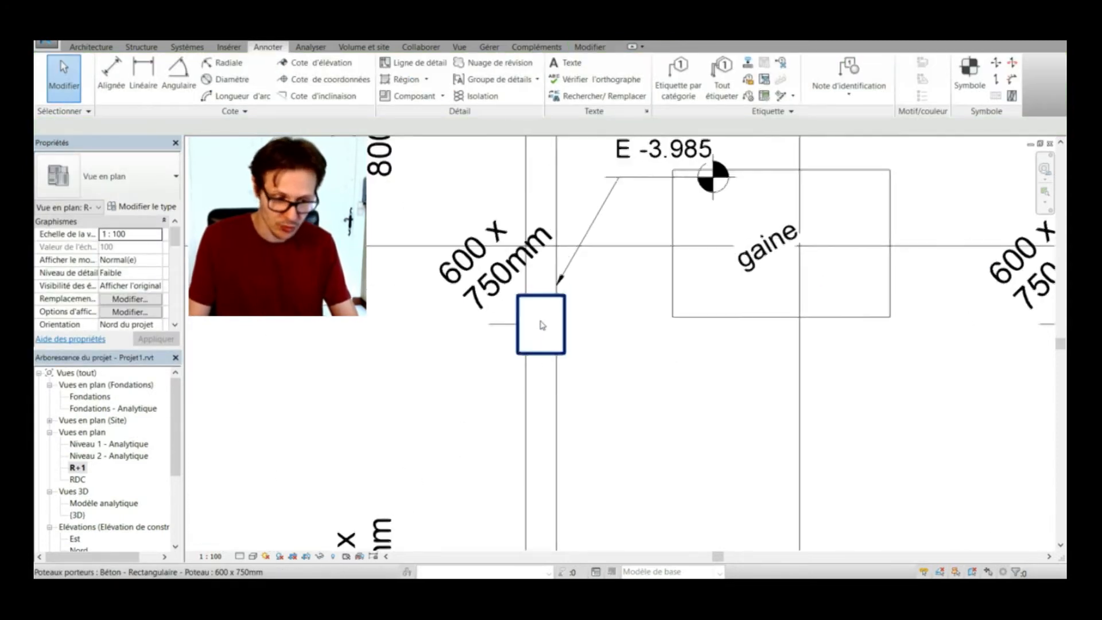
pyautogui.scroll(-3, 166, 306)
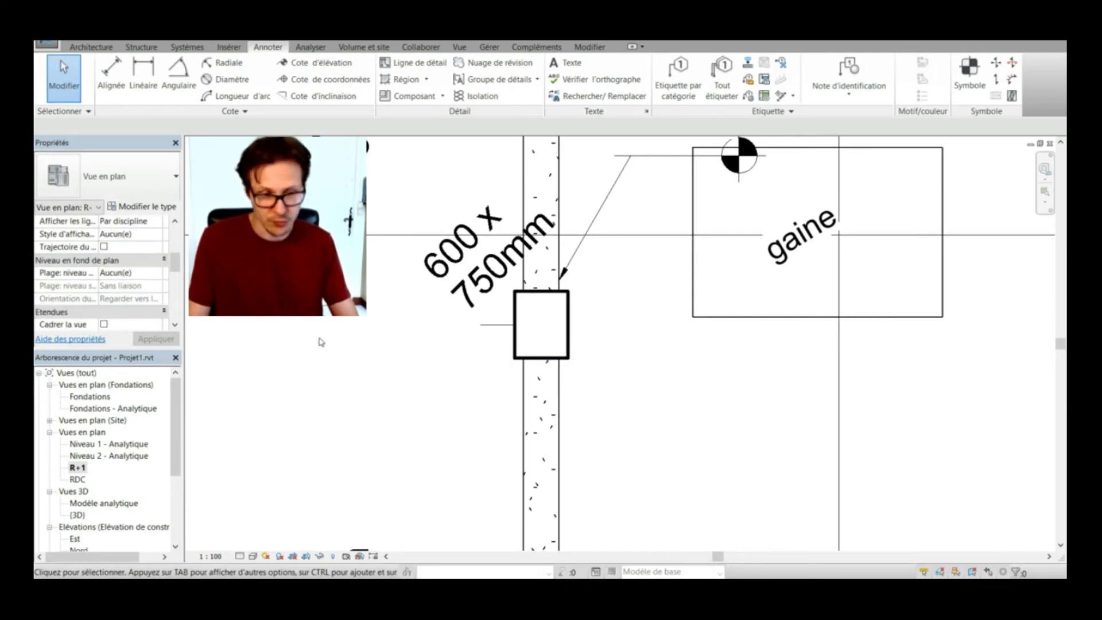
pyautogui.scroll(3, 97, 302)
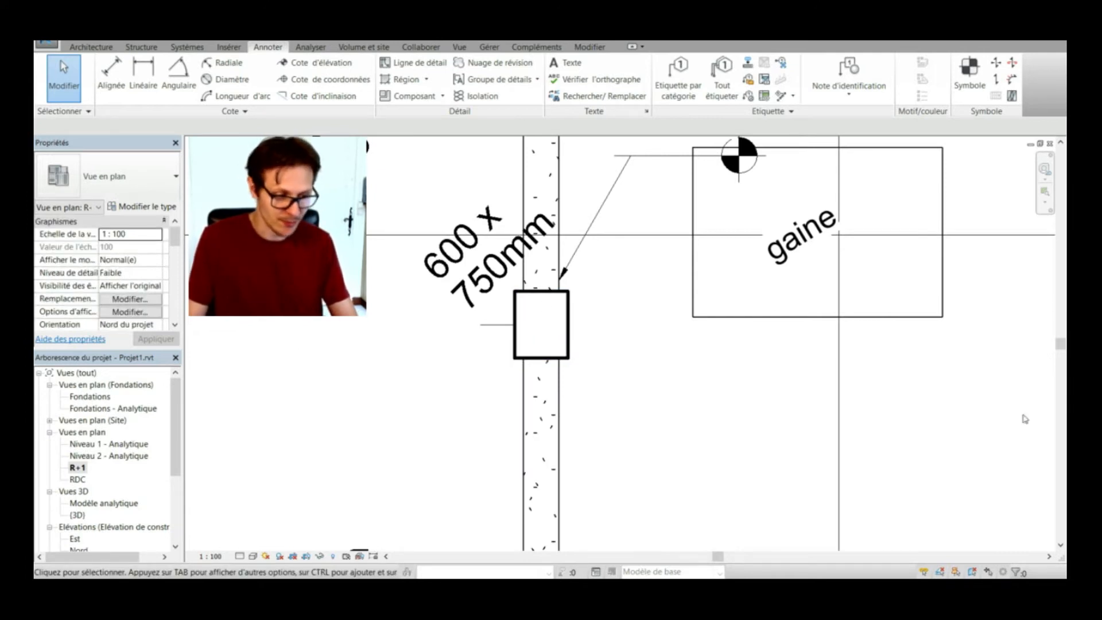
pyautogui.scroll(-2, 686, 437)
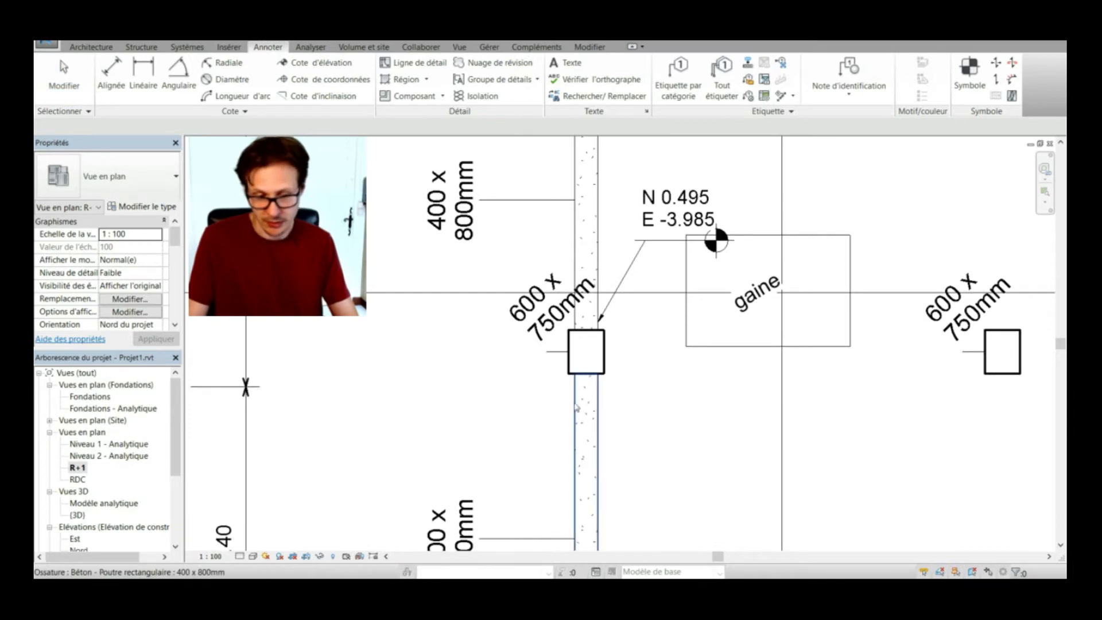
pyautogui.click(603, 360)
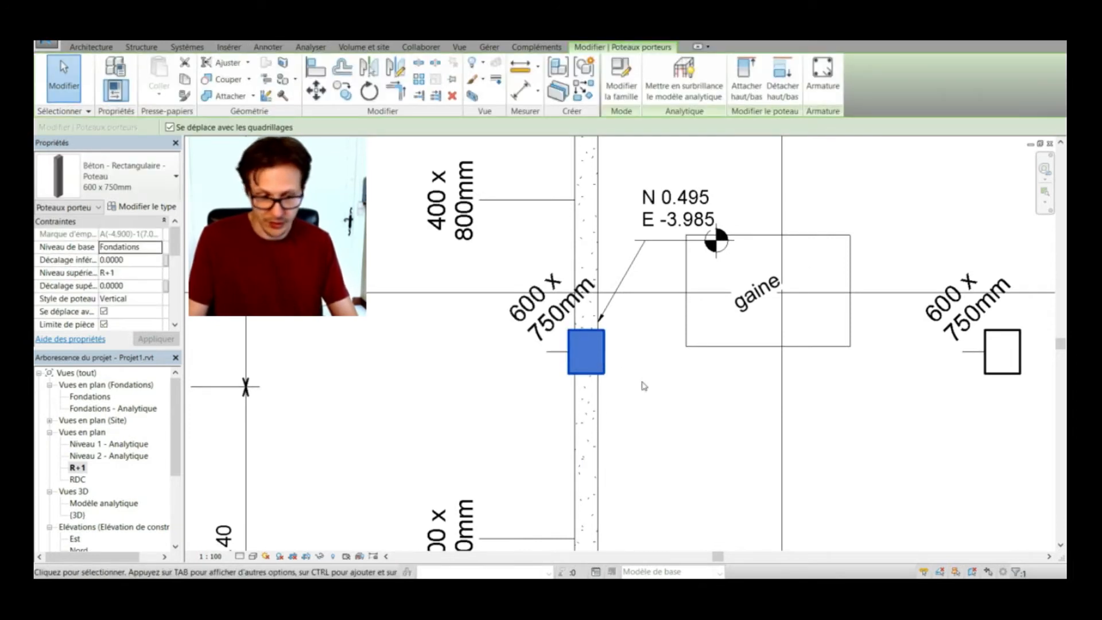
pyautogui.click(661, 394)
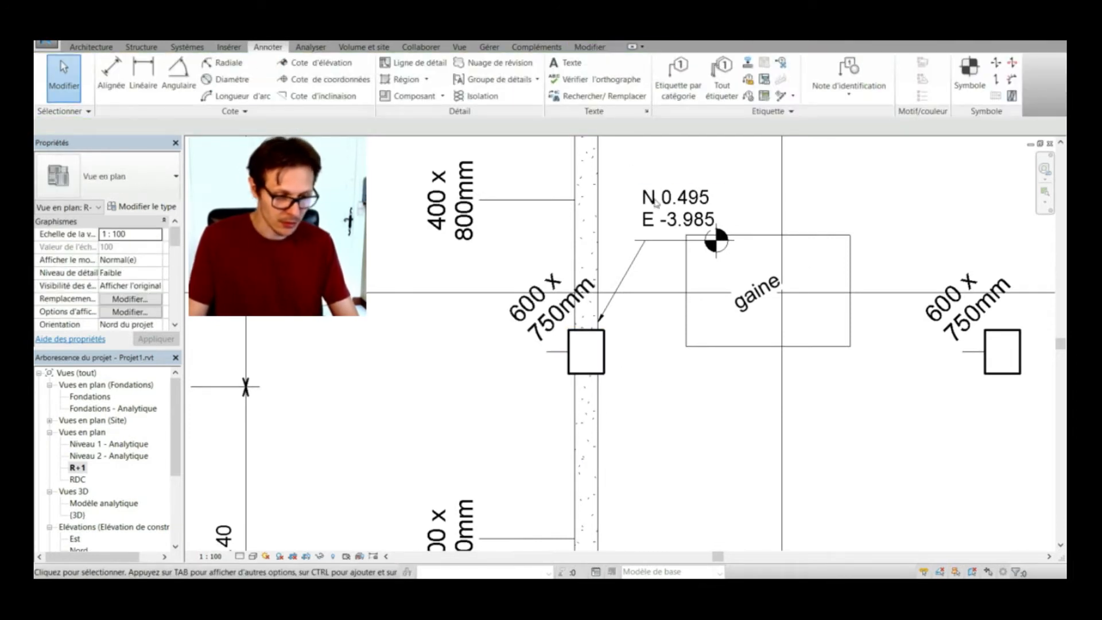
# Step: Place a span direction symbol of type M_Sens de portée, Dalle unidirectionnelle, on the R+1 floor below the shaft opening
pyautogui.scroll(-2, 632, 183)
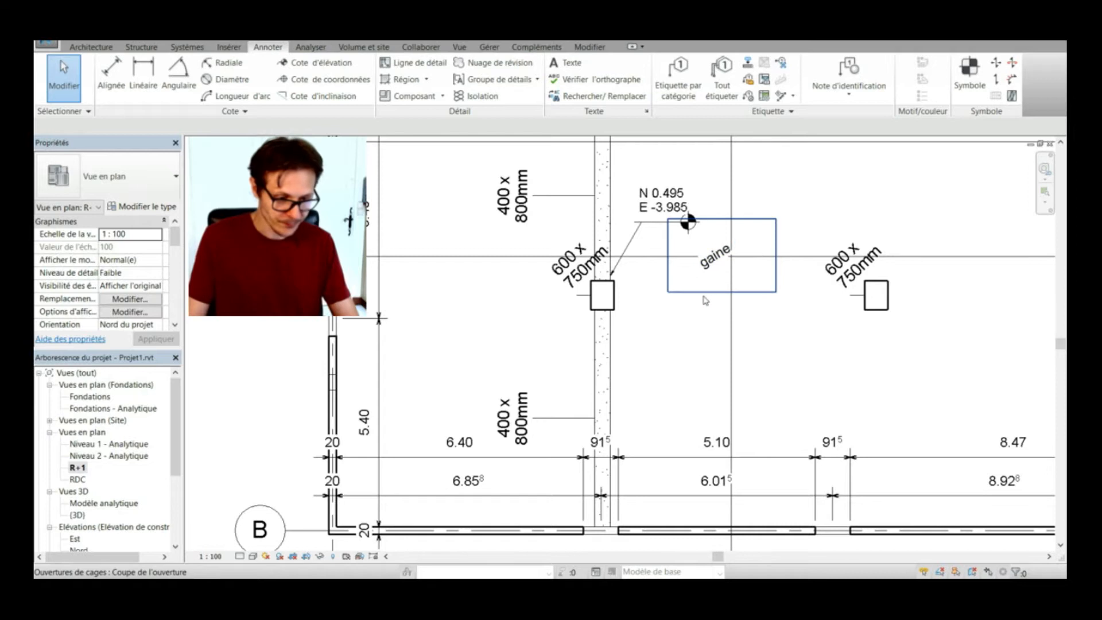
pyautogui.scroll(-1, 597, 289)
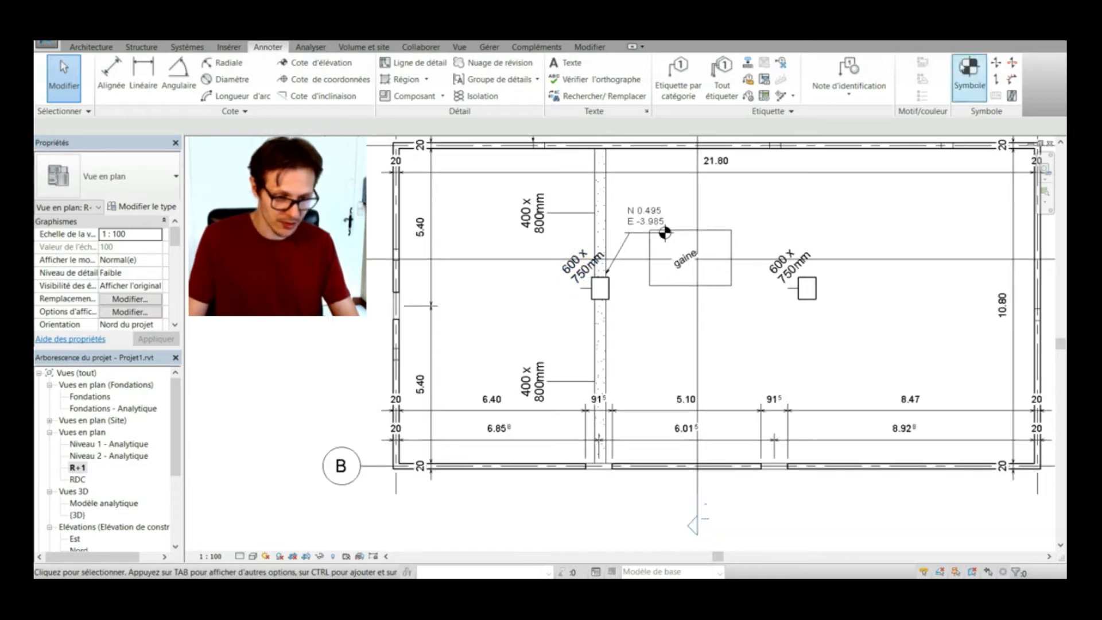
pyautogui.click(996, 63)
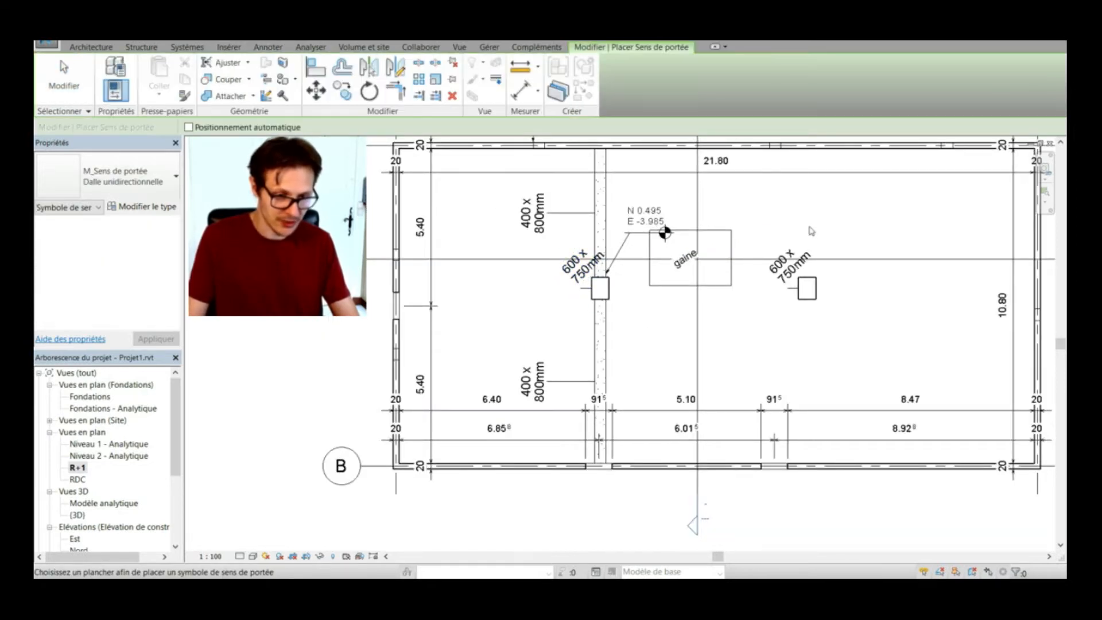
pyautogui.scroll(-1, 700, 270)
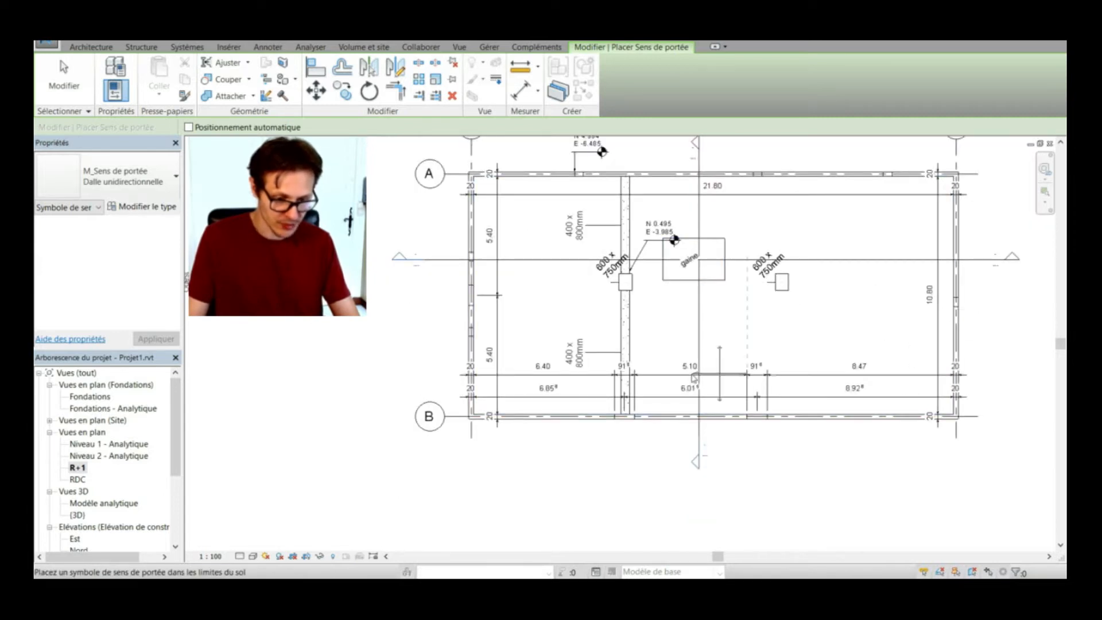
pyautogui.scroll(1, 839, 334)
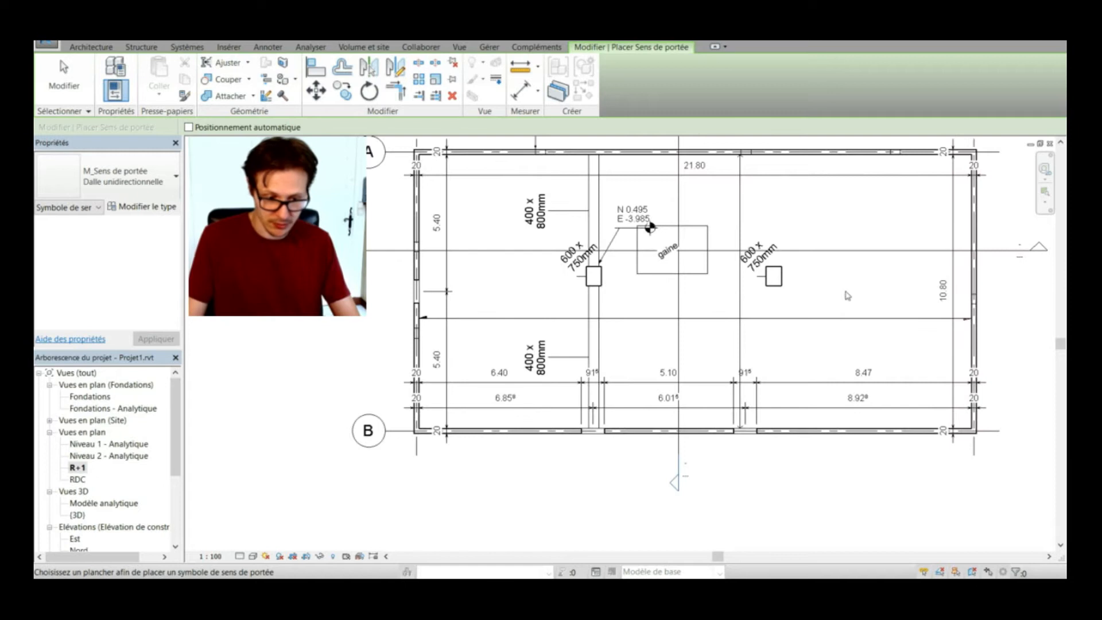
pyautogui.press('Escape')
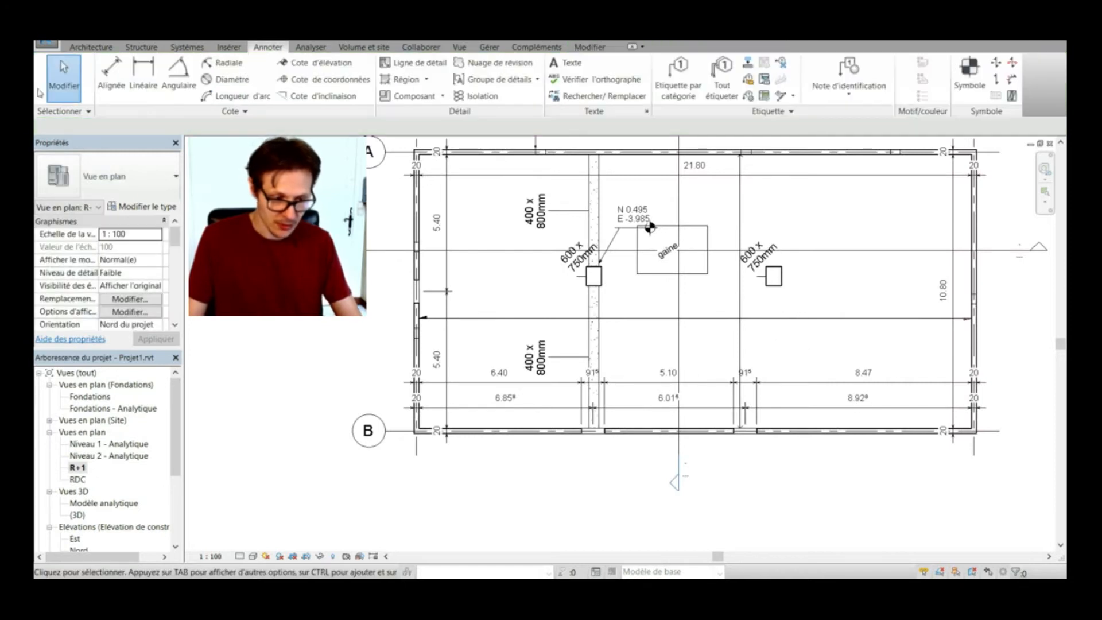
pyautogui.click(141, 46)
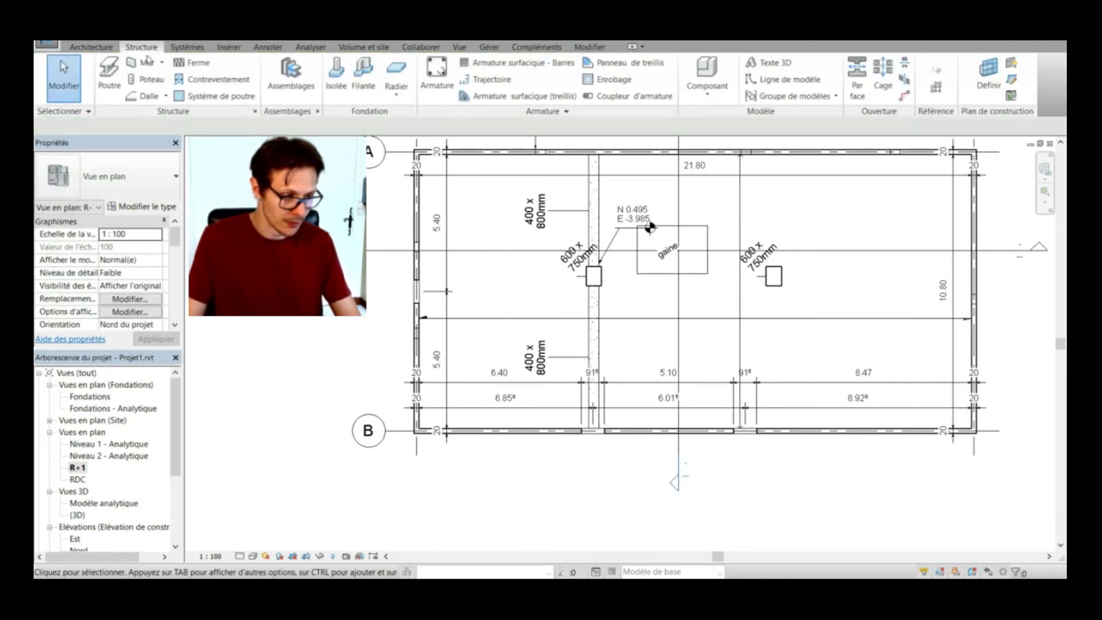
pyautogui.click(189, 48)
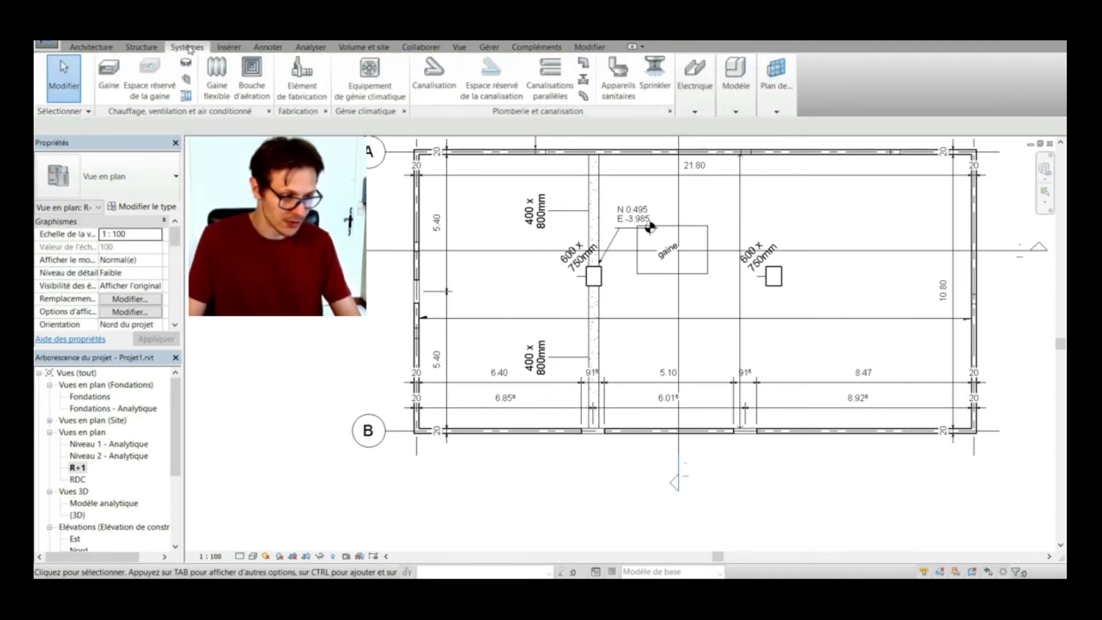
pyautogui.click(228, 46)
pyautogui.click(265, 48)
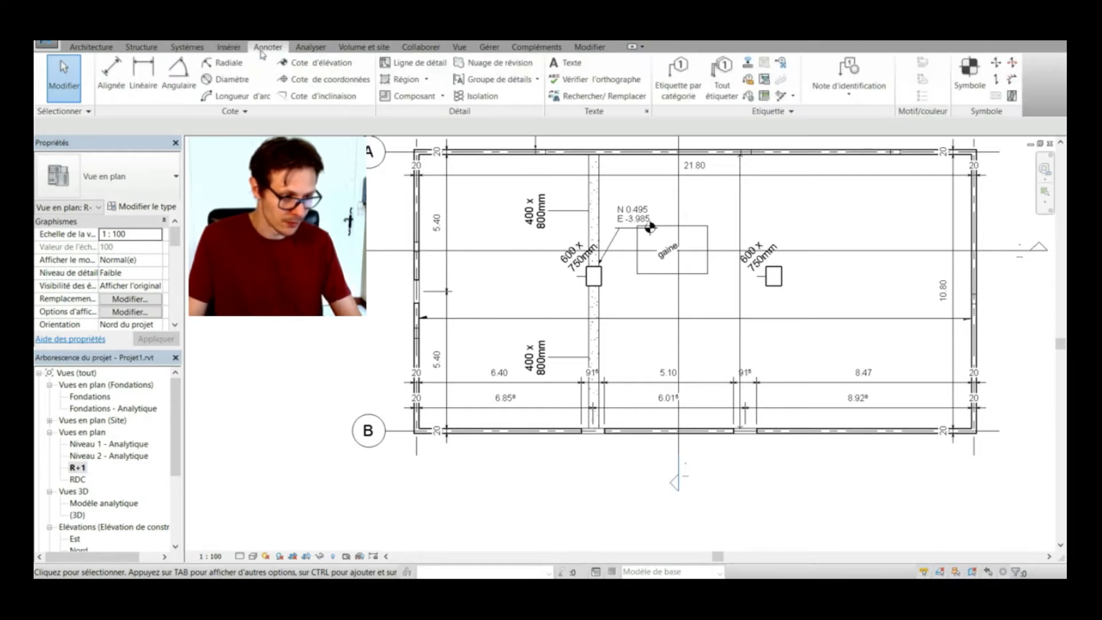
pyautogui.click(315, 48)
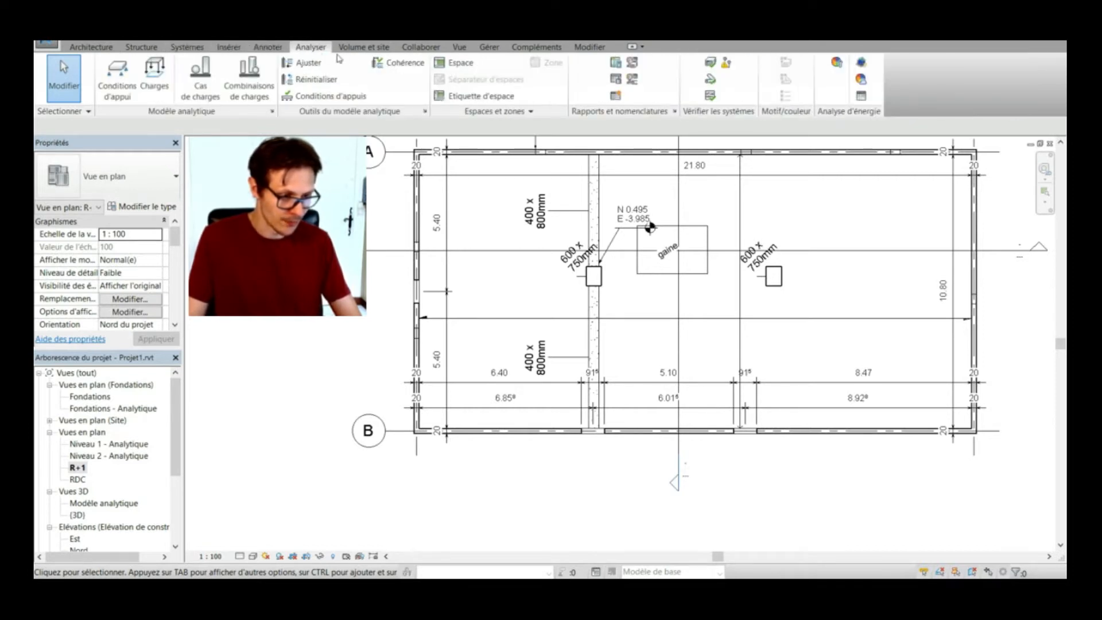
pyautogui.click(105, 52)
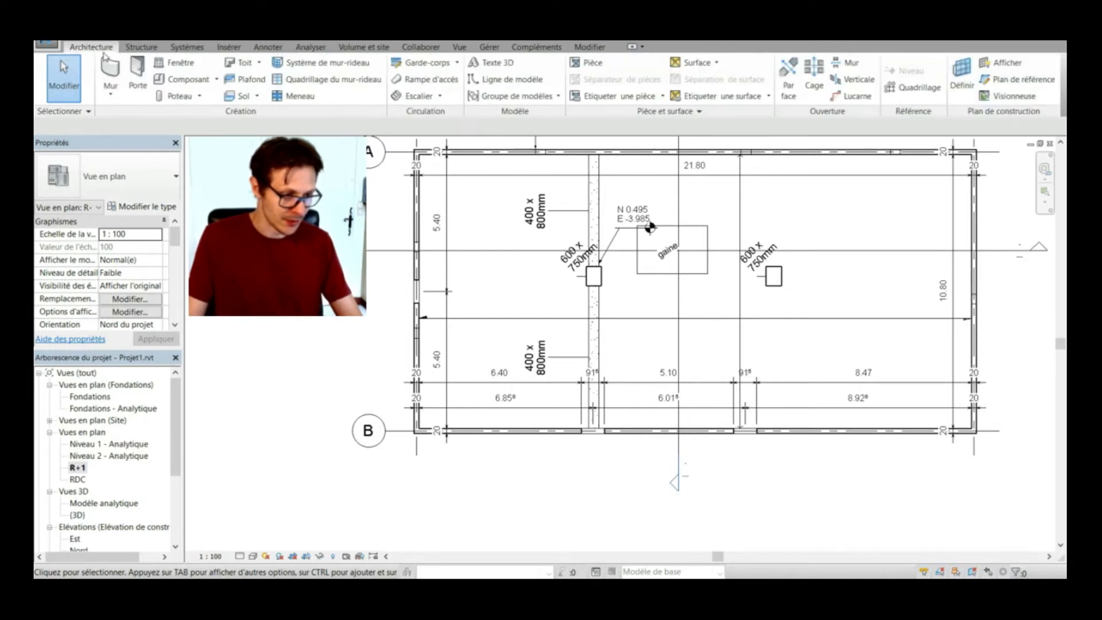
pyautogui.click(463, 47)
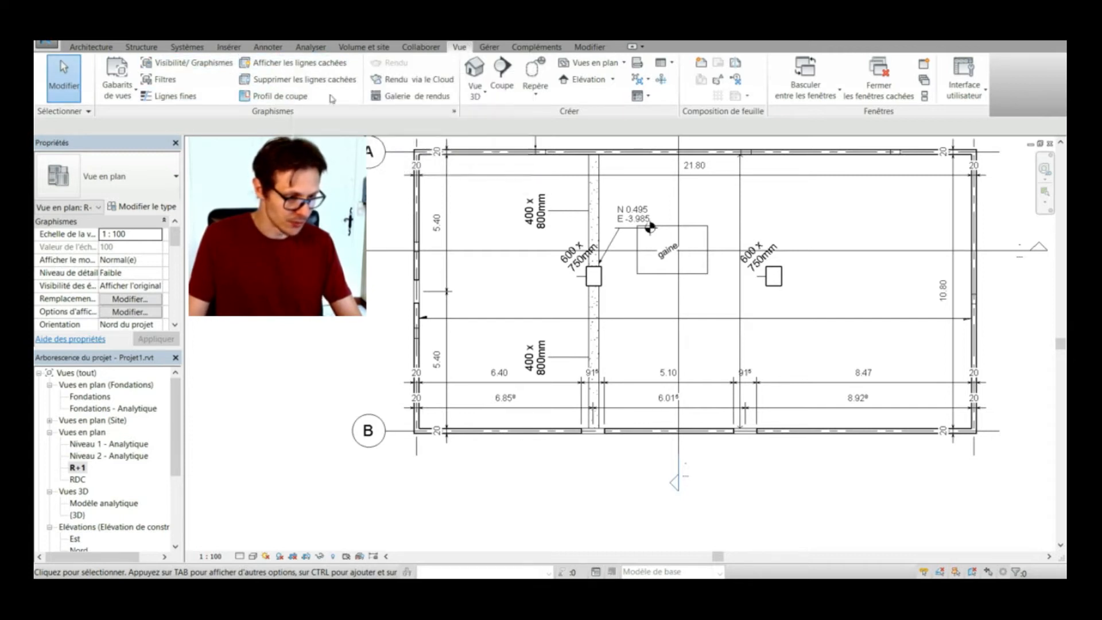
pyautogui.click(194, 65)
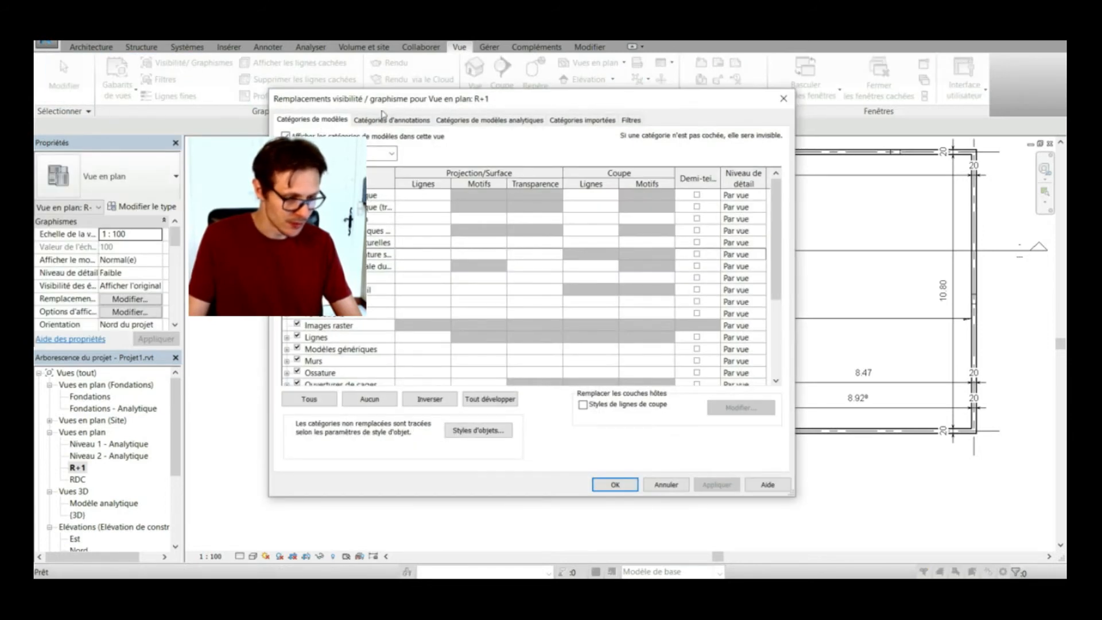
pyautogui.press('Escape')
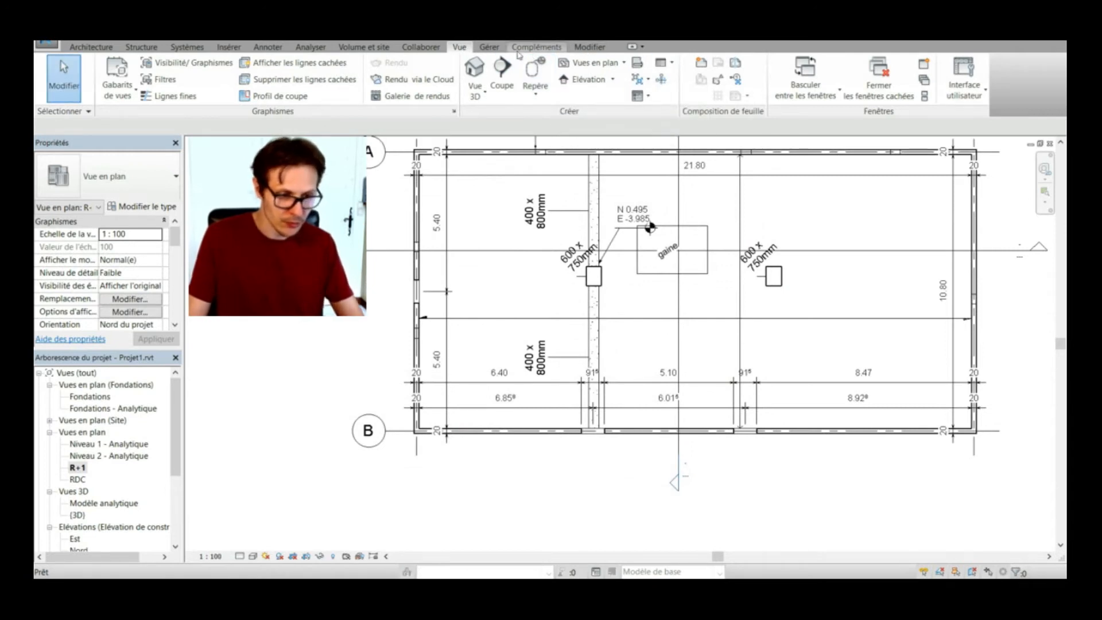
pyautogui.click(499, 49)
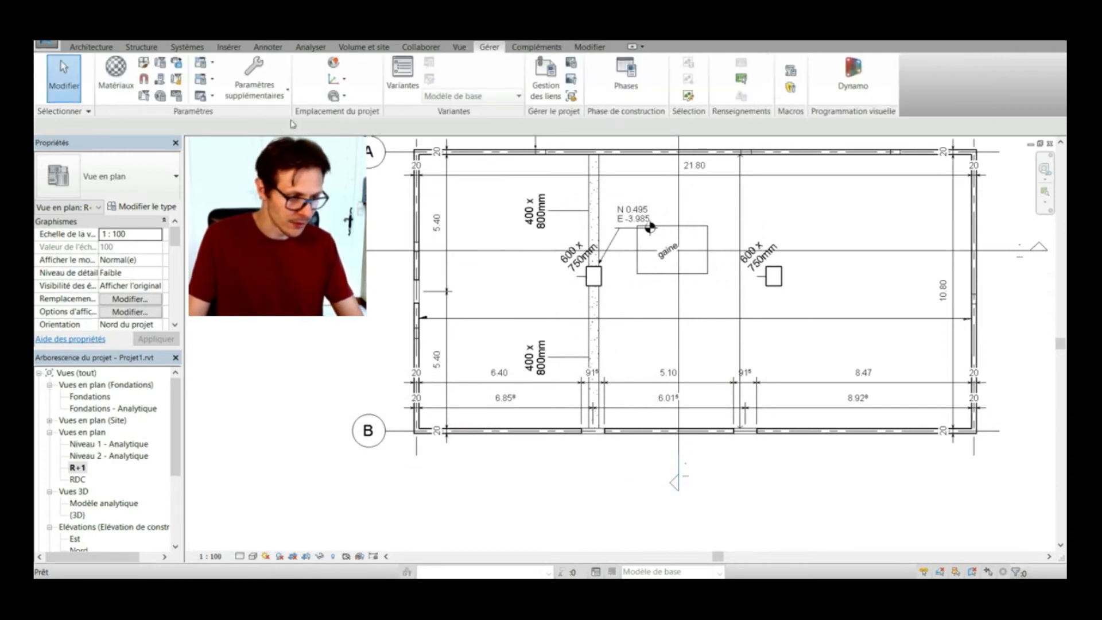
pyautogui.click(241, 94)
pyautogui.click(241, 92)
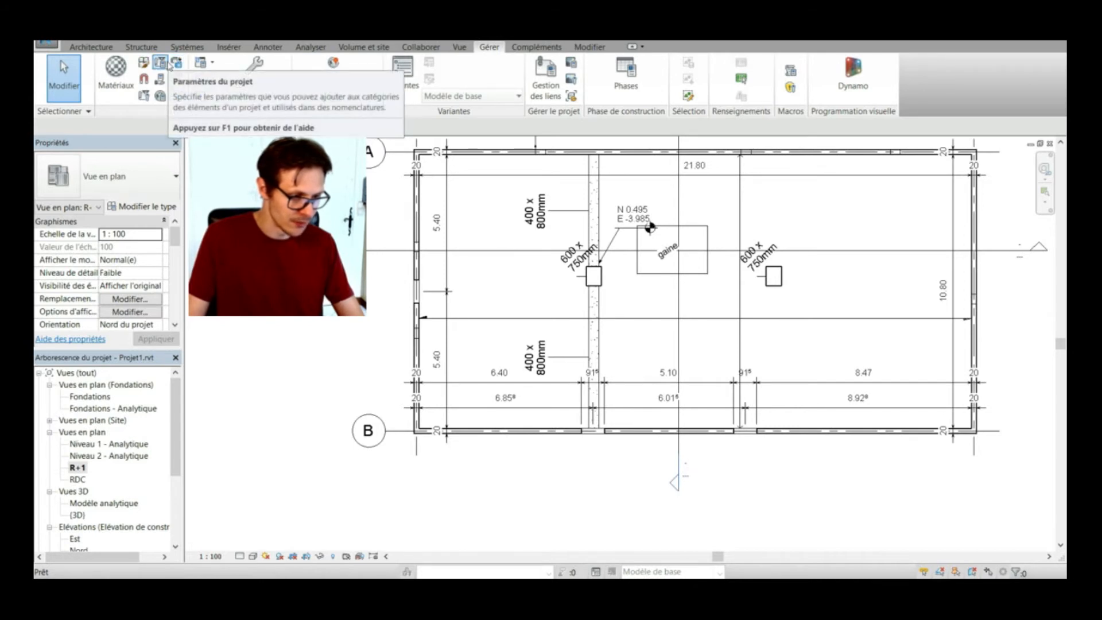
pyautogui.click(167, 63)
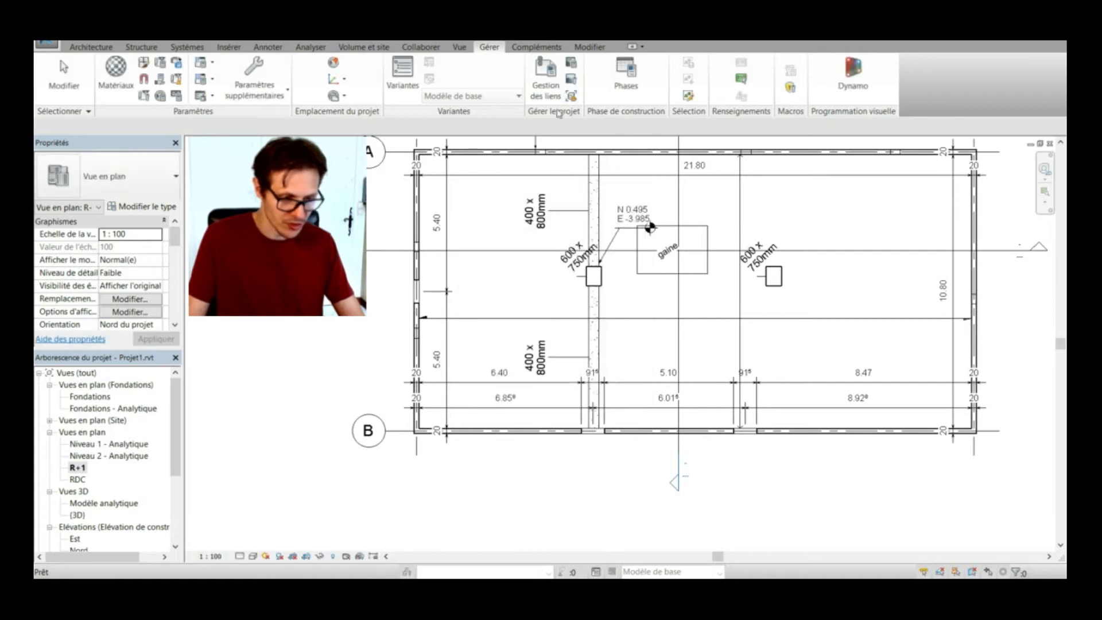
pyautogui.press('Escape')
pyautogui.click(303, 48)
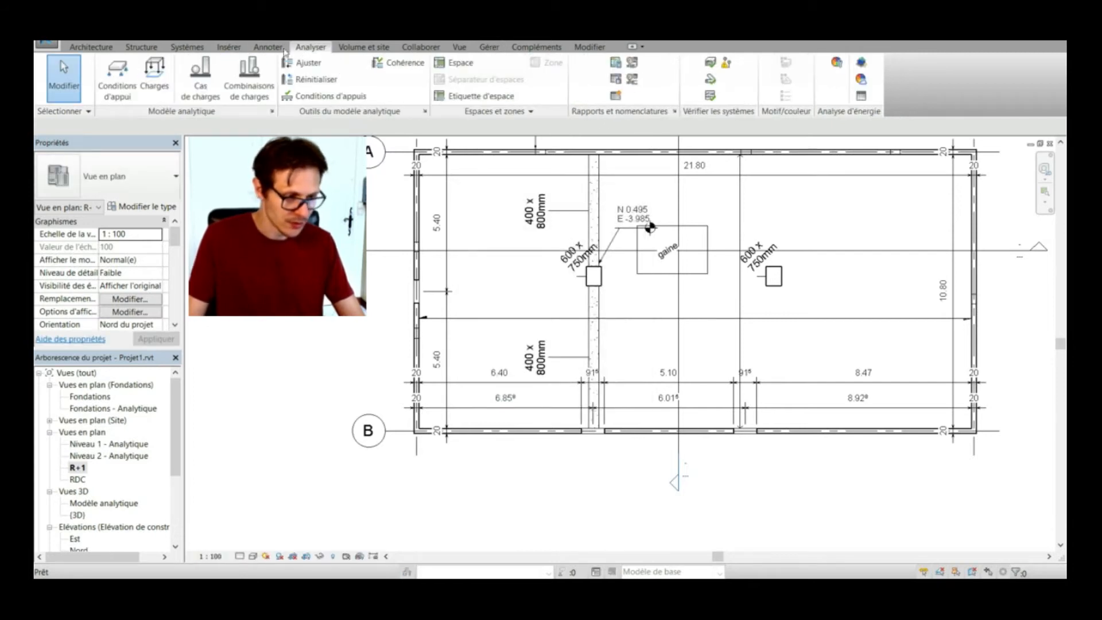
pyautogui.click(141, 48)
pyautogui.click(185, 48)
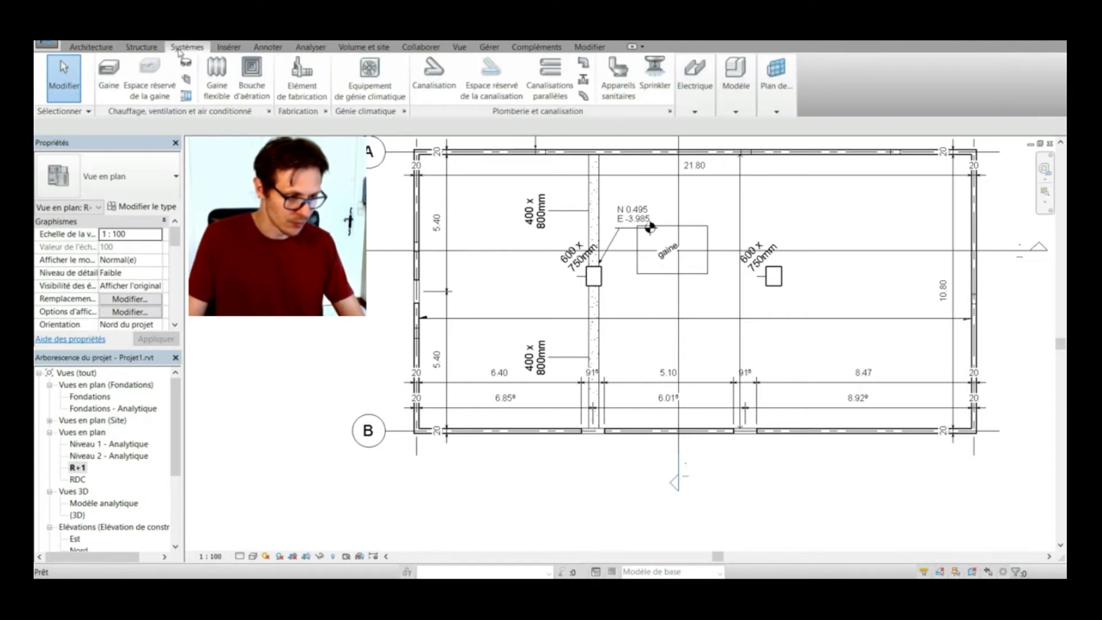
pyautogui.click(229, 47)
pyautogui.click(267, 48)
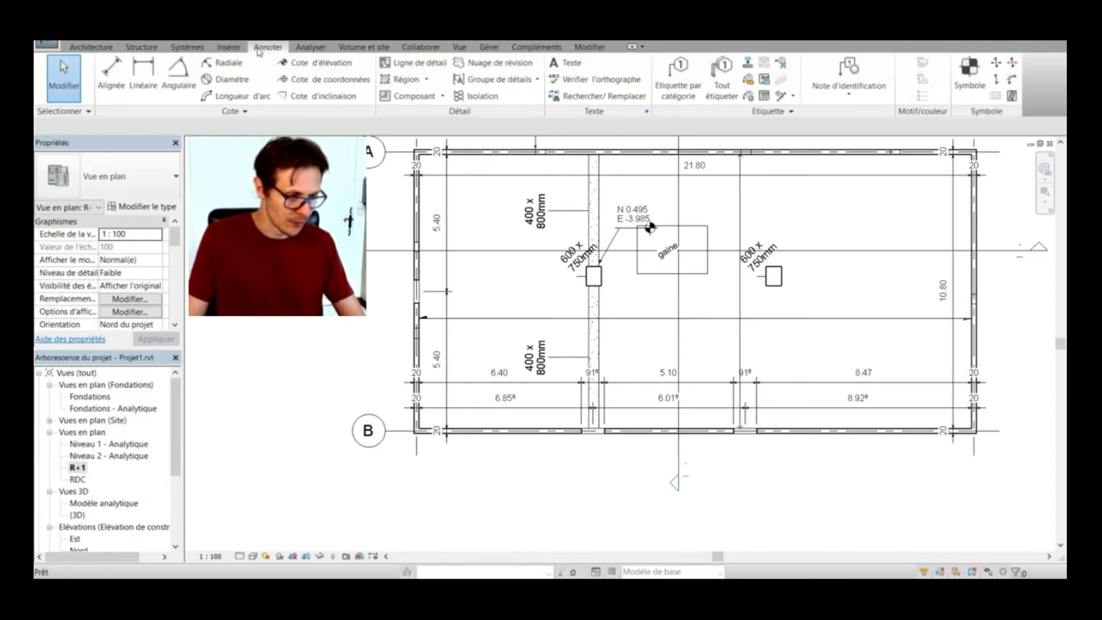
pyautogui.click(996, 63)
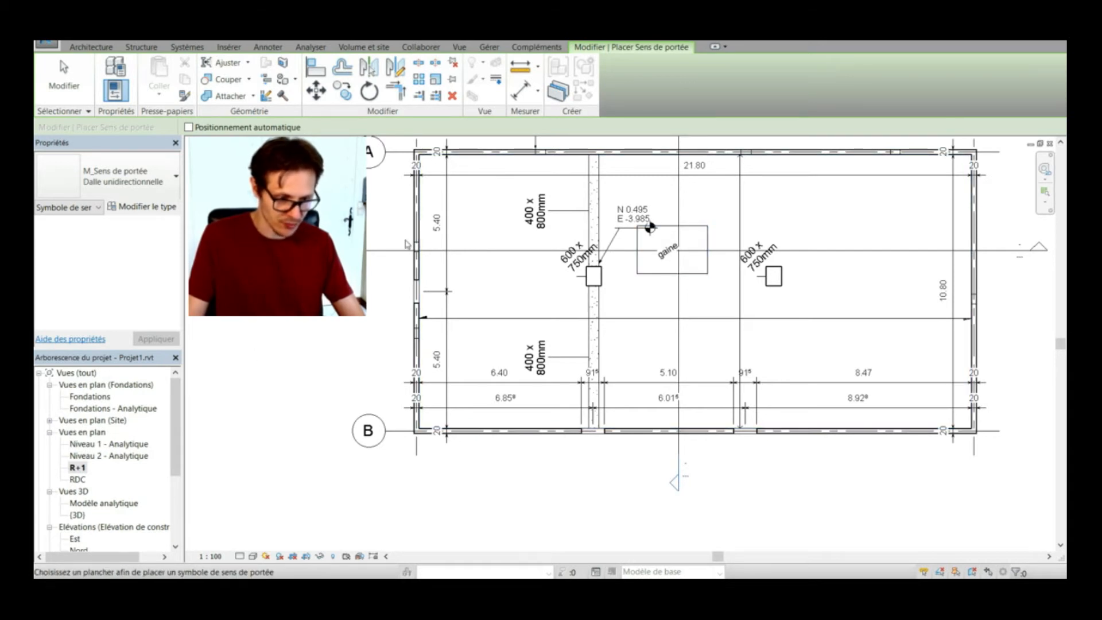
pyautogui.press('Escape')
pyautogui.press('Escape')
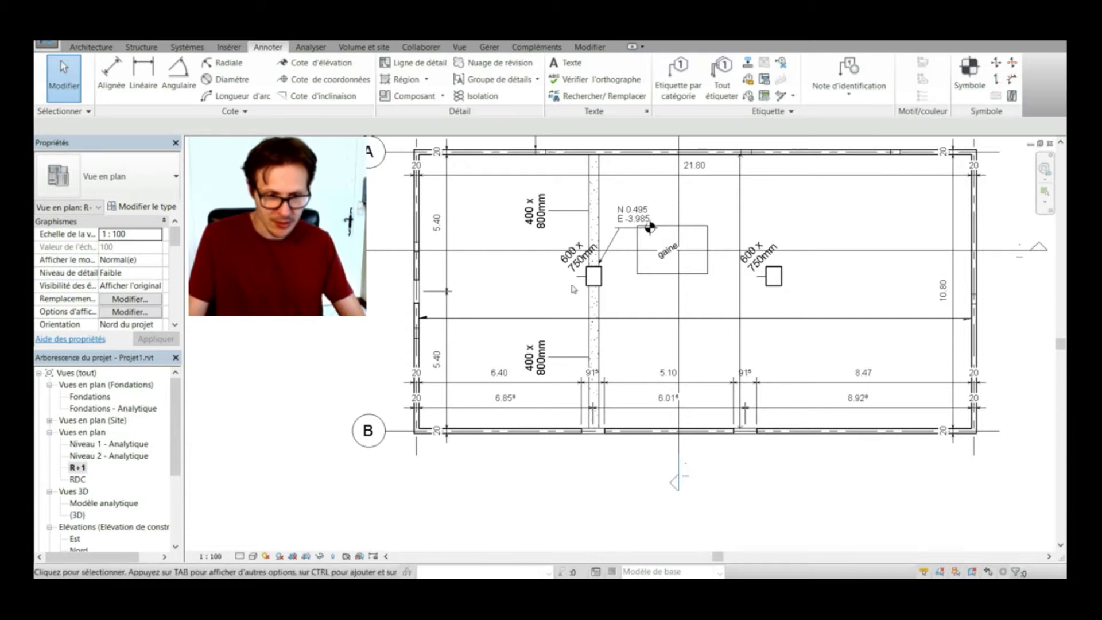
# Step: Open the RDC floor plan around the two isolated footings
pyautogui.doubleClick(77, 480)
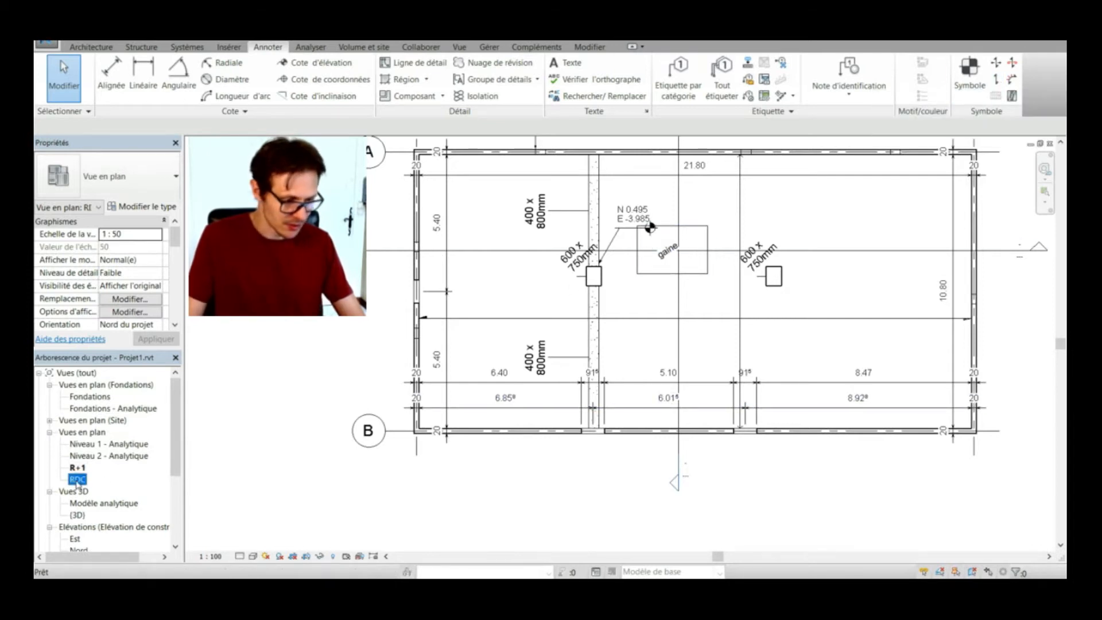
pyautogui.scroll(2, 597, 296)
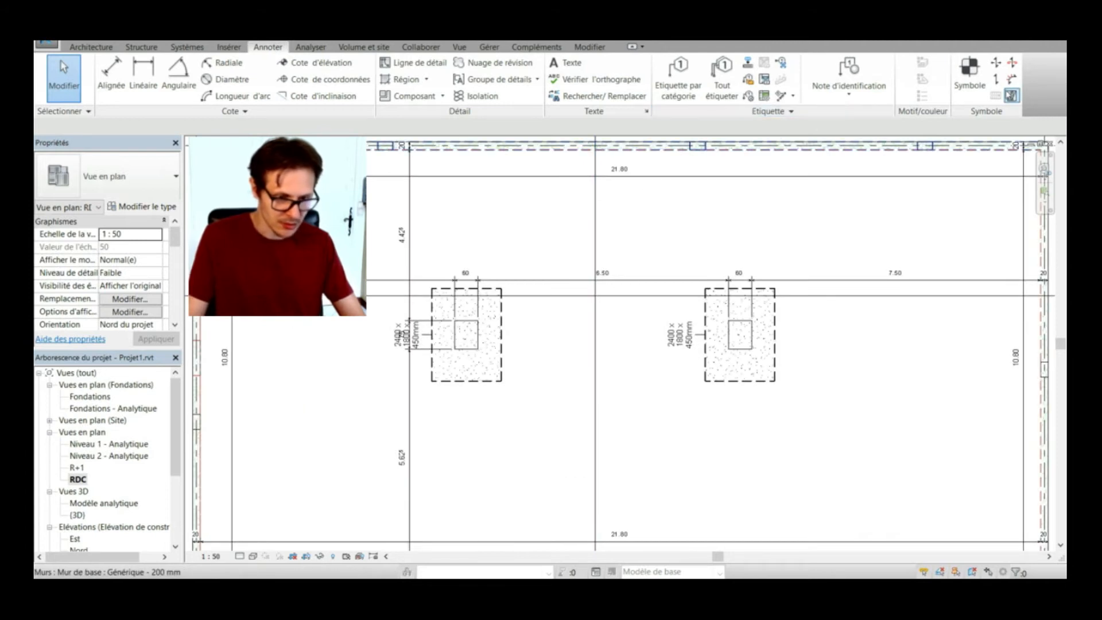
pyautogui.click(1012, 95)
pyautogui.scroll(-1, 812, 207)
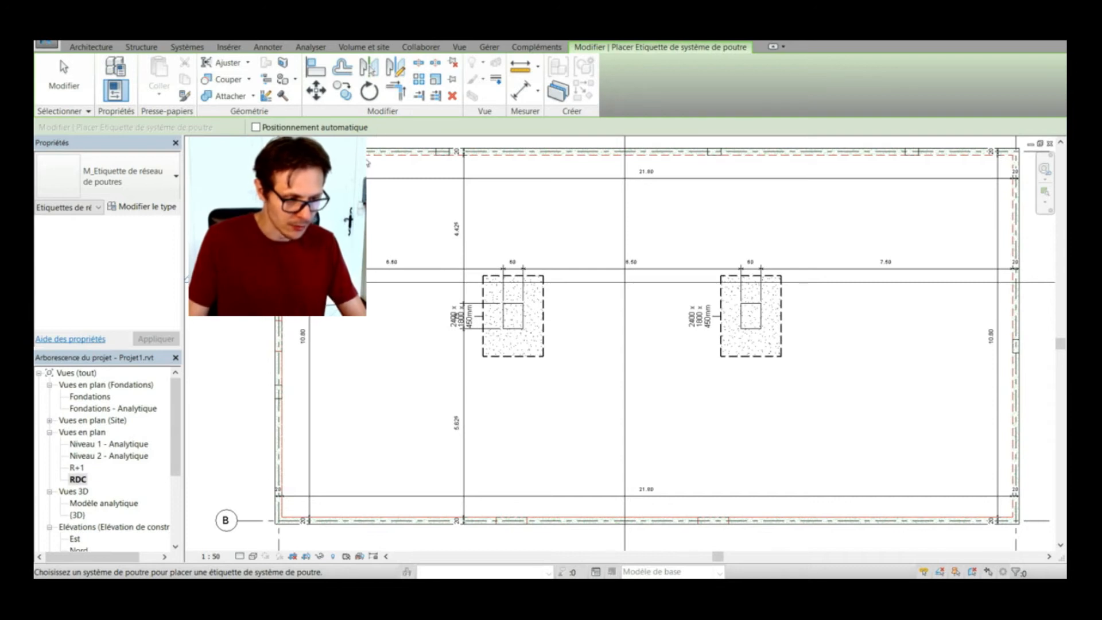
pyautogui.press('Escape')
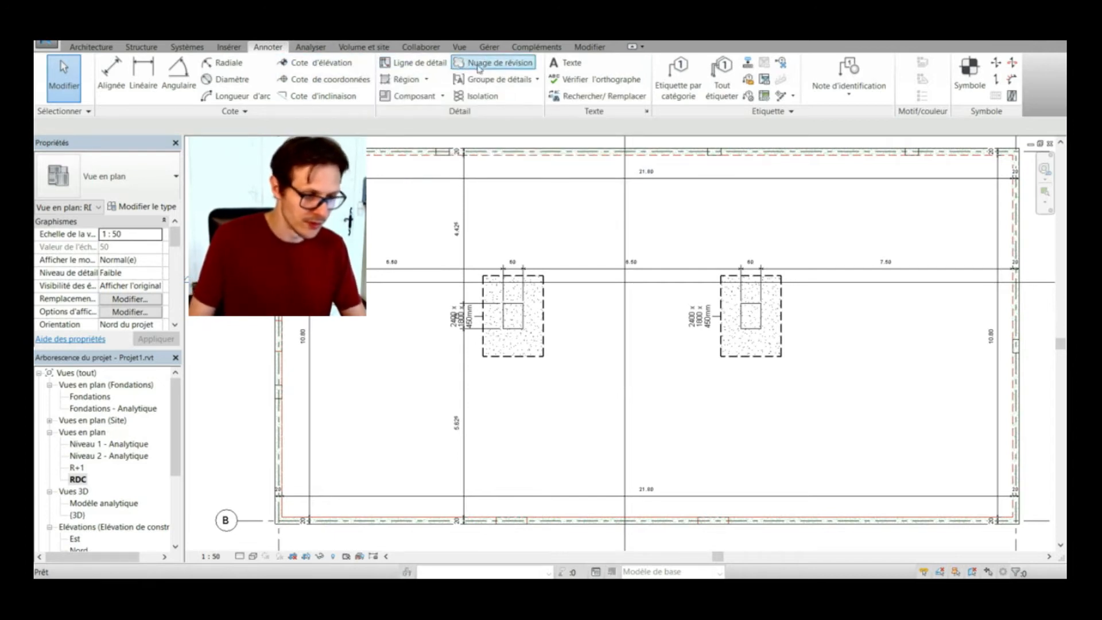
# Step: Create a rectangular callout (Repère) around the left 2400 x 1800 x 450 mm footing on the RDC plan
pyautogui.click(537, 47)
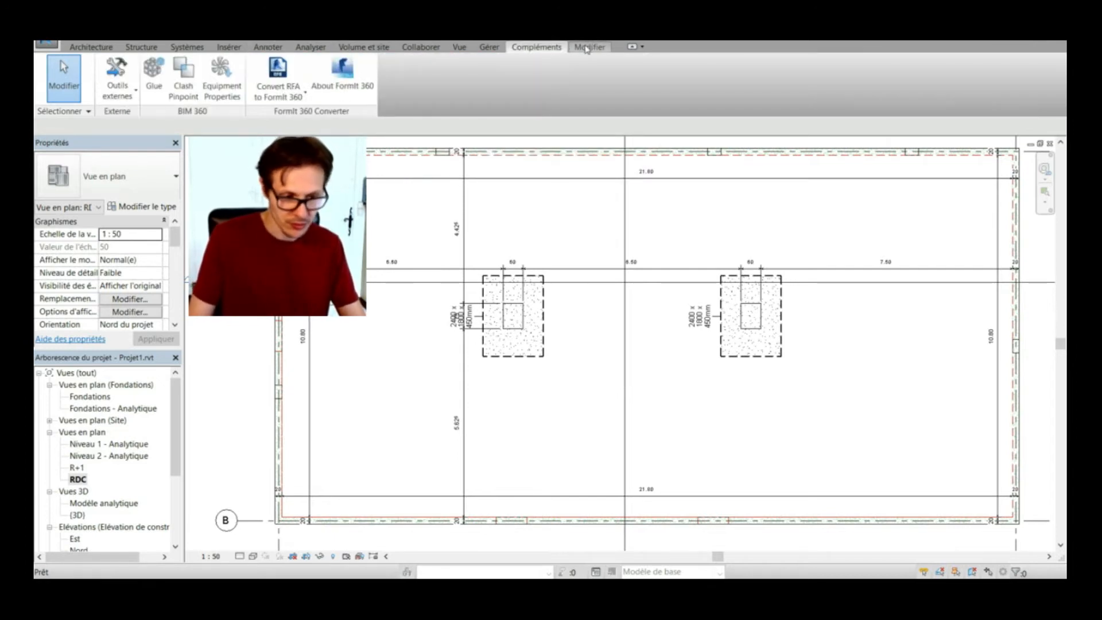
pyautogui.click(489, 47)
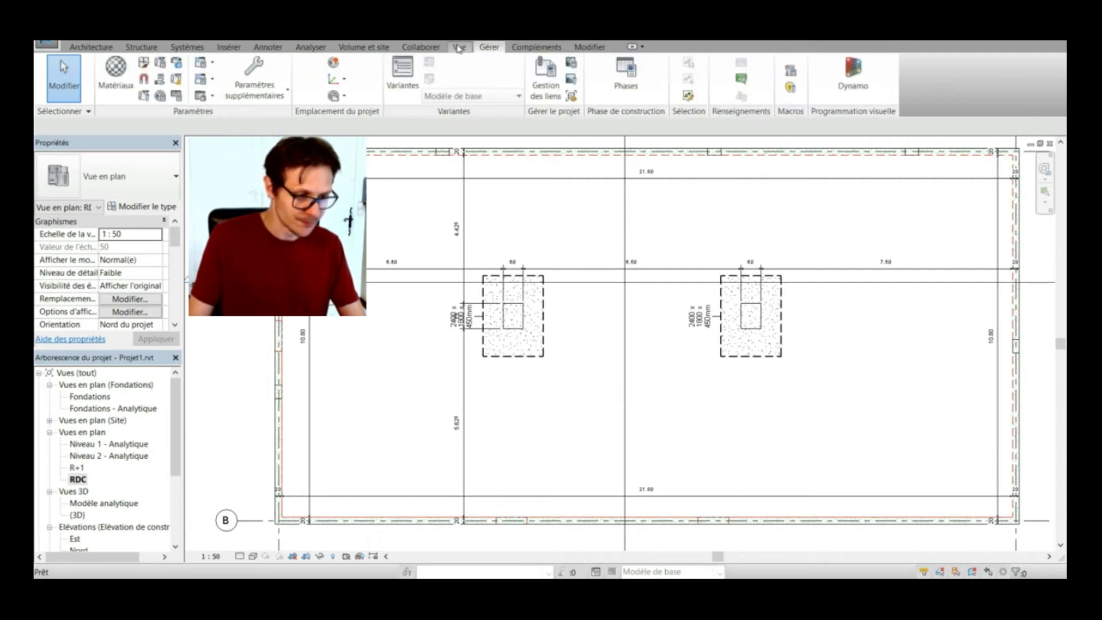
pyautogui.click(459, 47)
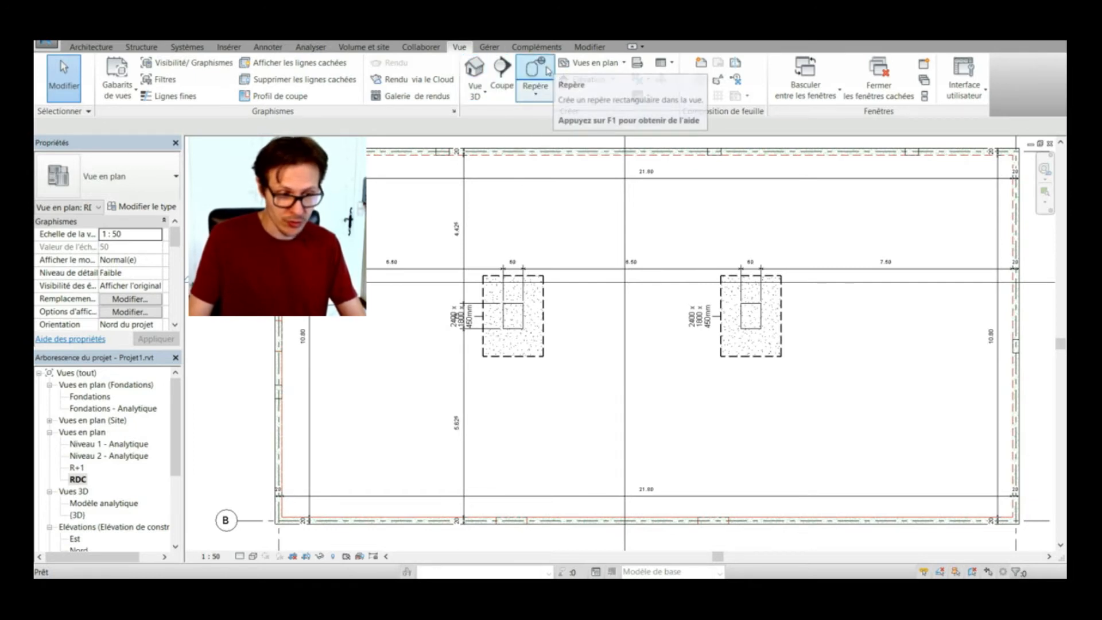
pyautogui.click(534, 94)
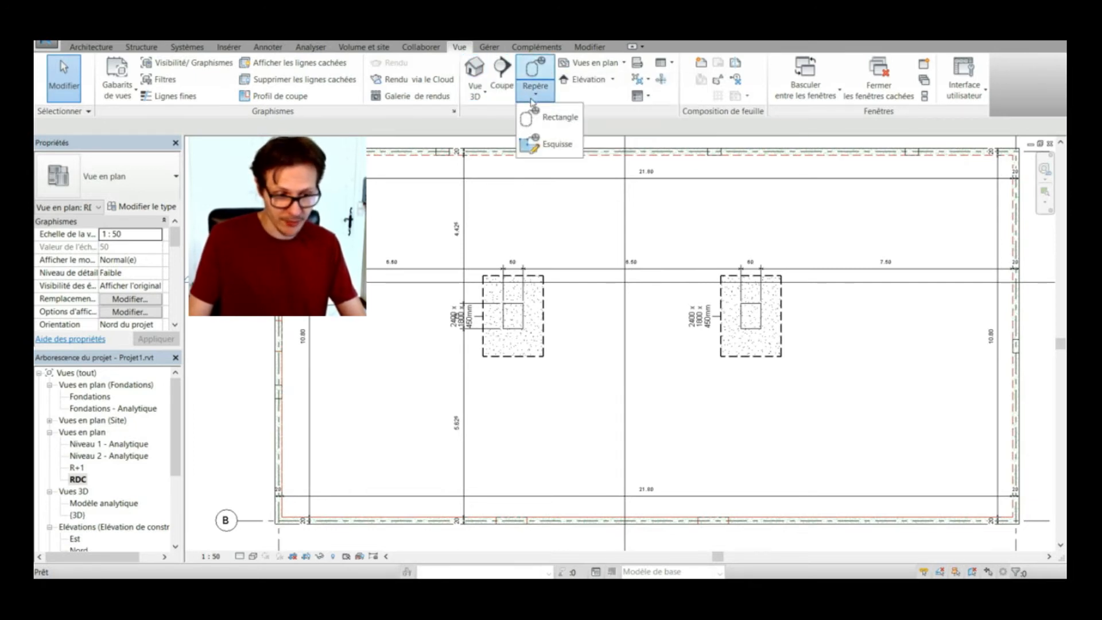
pyautogui.click(571, 124)
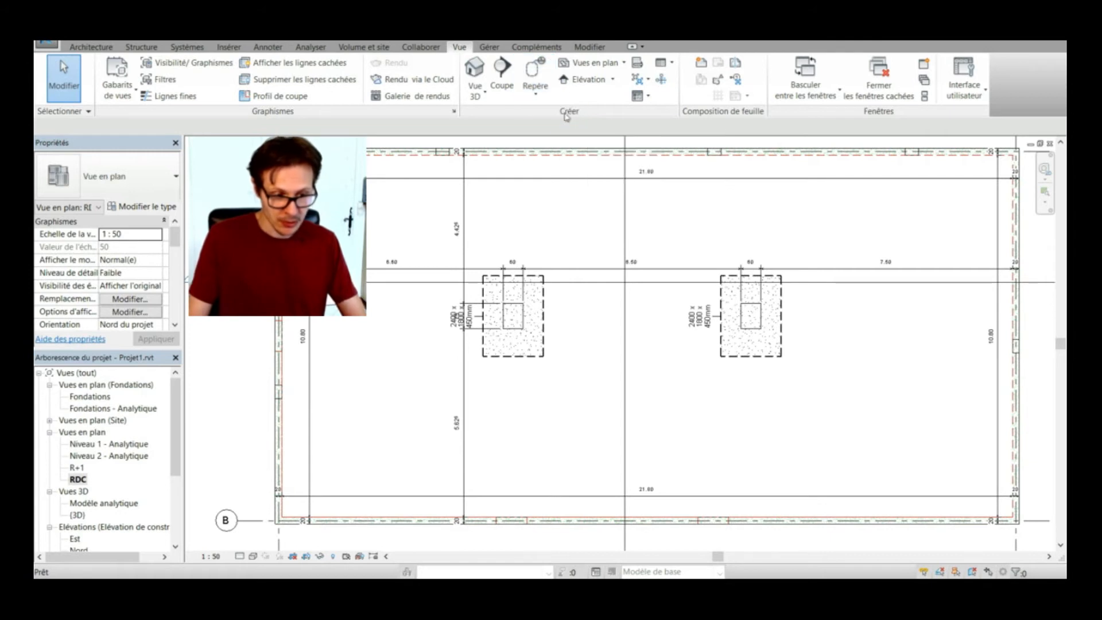
pyautogui.click(542, 95)
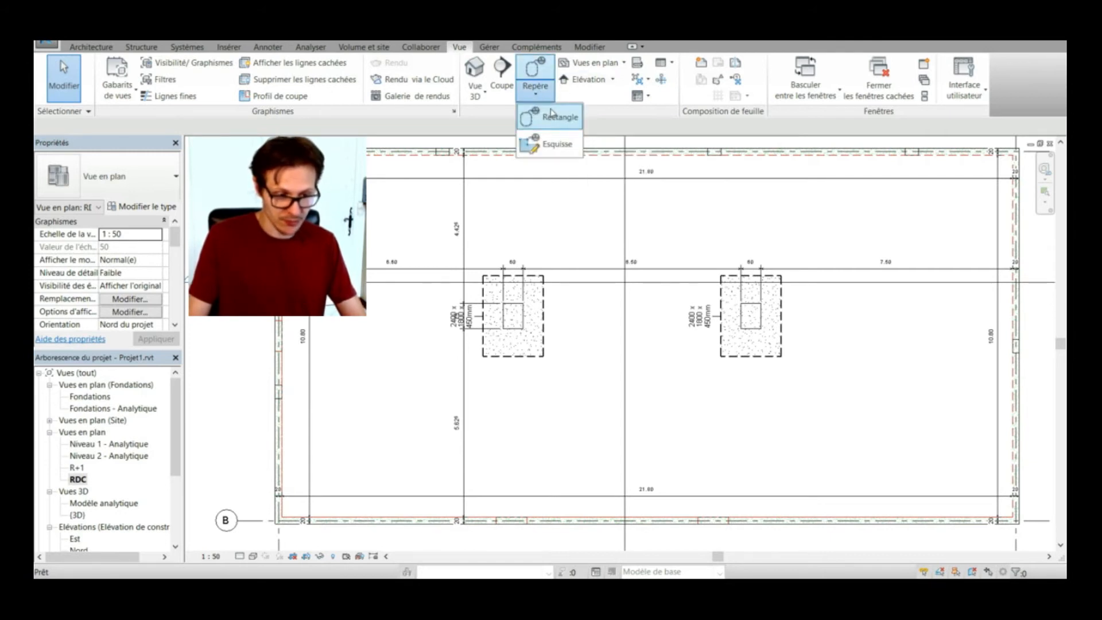
pyautogui.click(552, 114)
pyautogui.scroll(2, 493, 301)
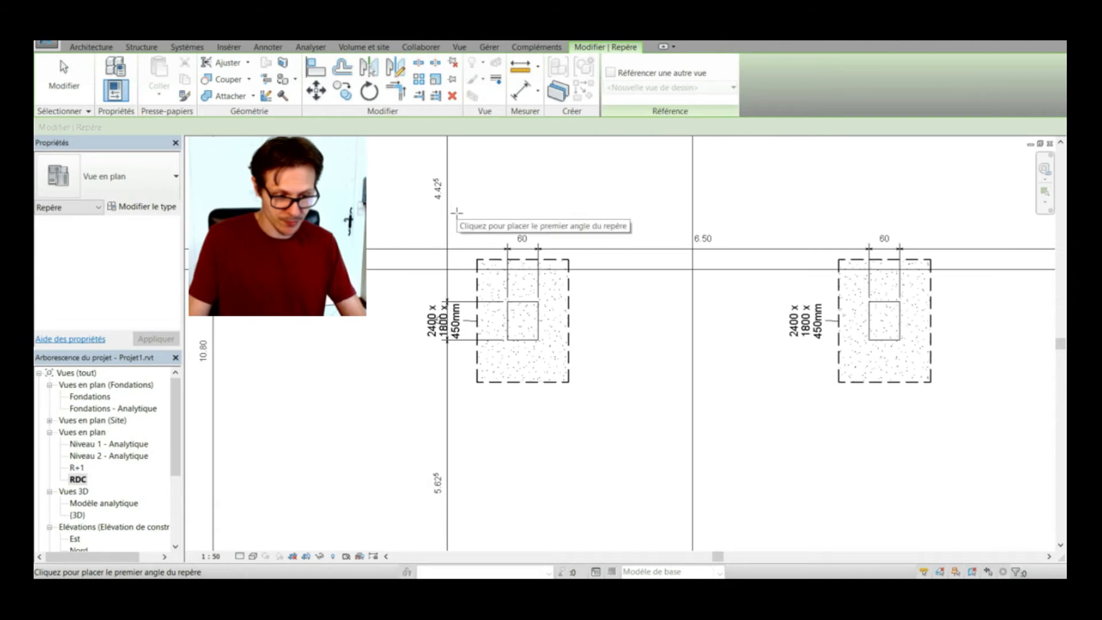
pyautogui.scroll(-1, 490, 209)
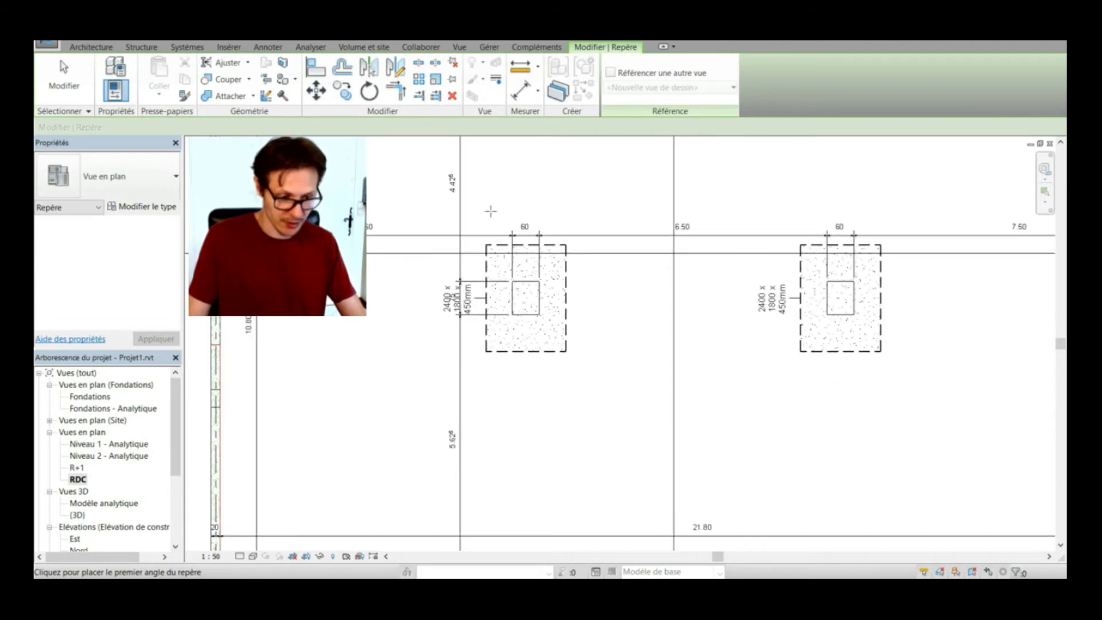
pyautogui.scroll(1, 490, 209)
pyautogui.click(478, 219)
pyautogui.click(613, 393)
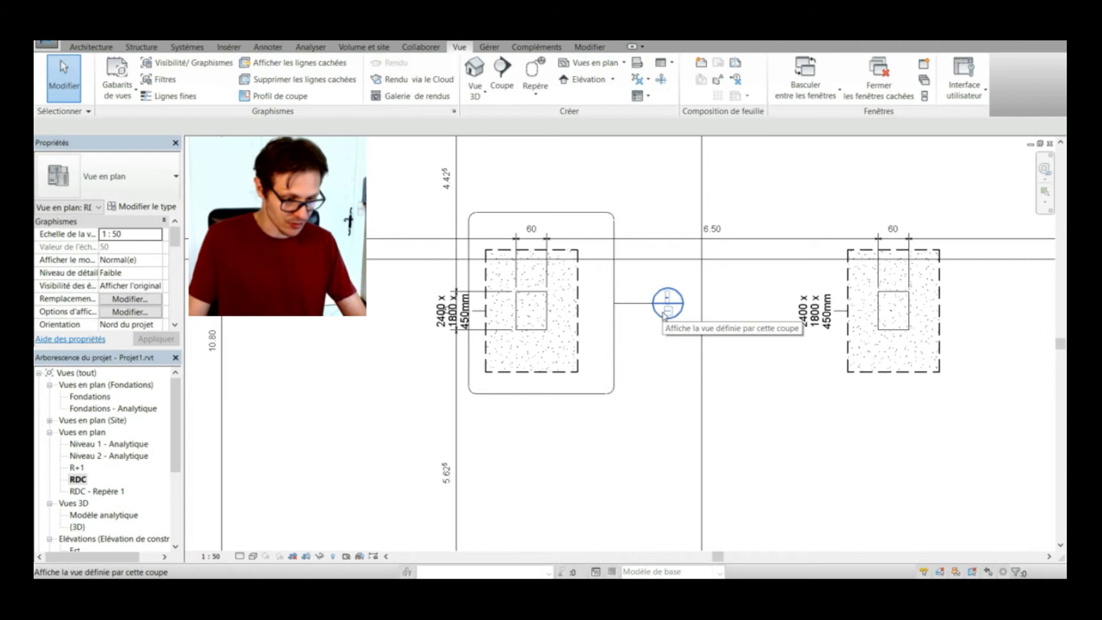
# Step: Examine the footing in the callout's own view, RDC - Repère 1, and return to the RDC plan
pyautogui.scroll(-6, 140, 303)
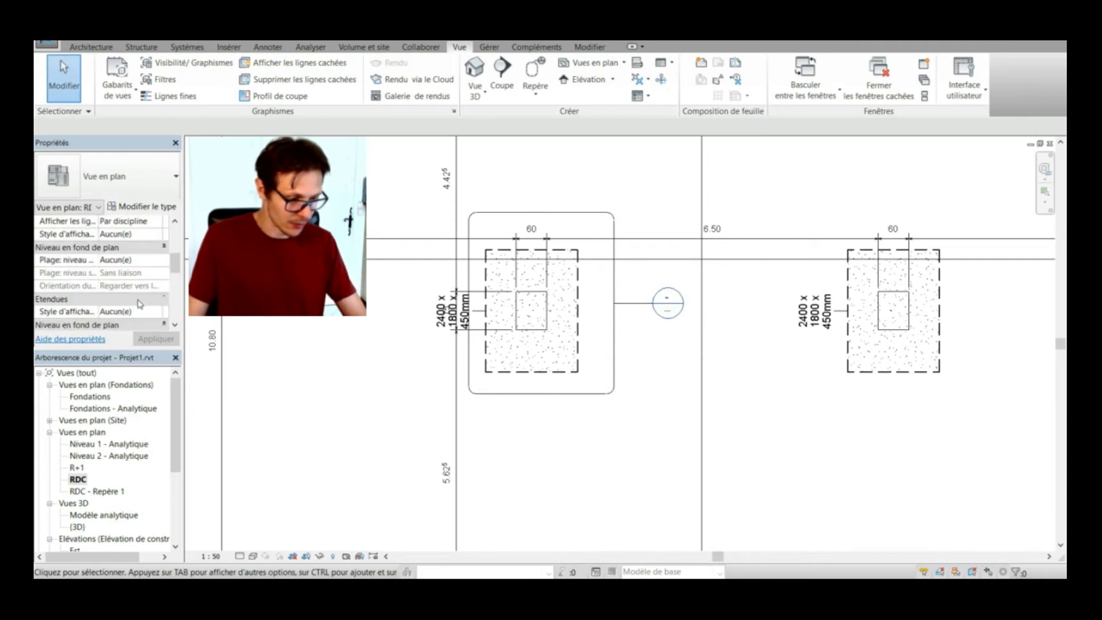
pyautogui.scroll(6, 140, 304)
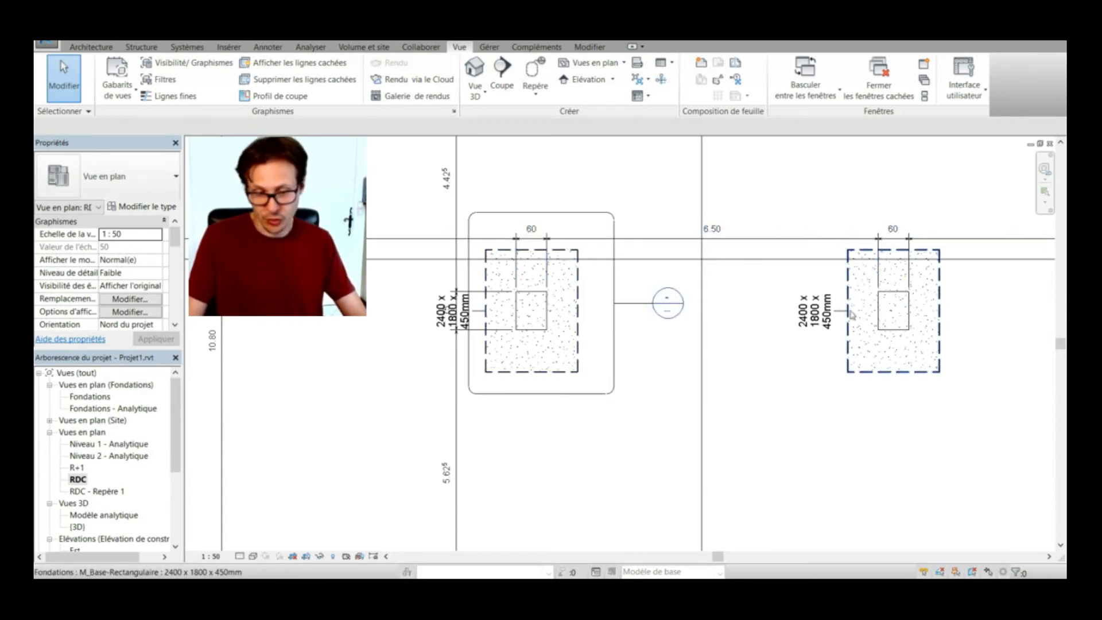
pyautogui.doubleClick(661, 306)
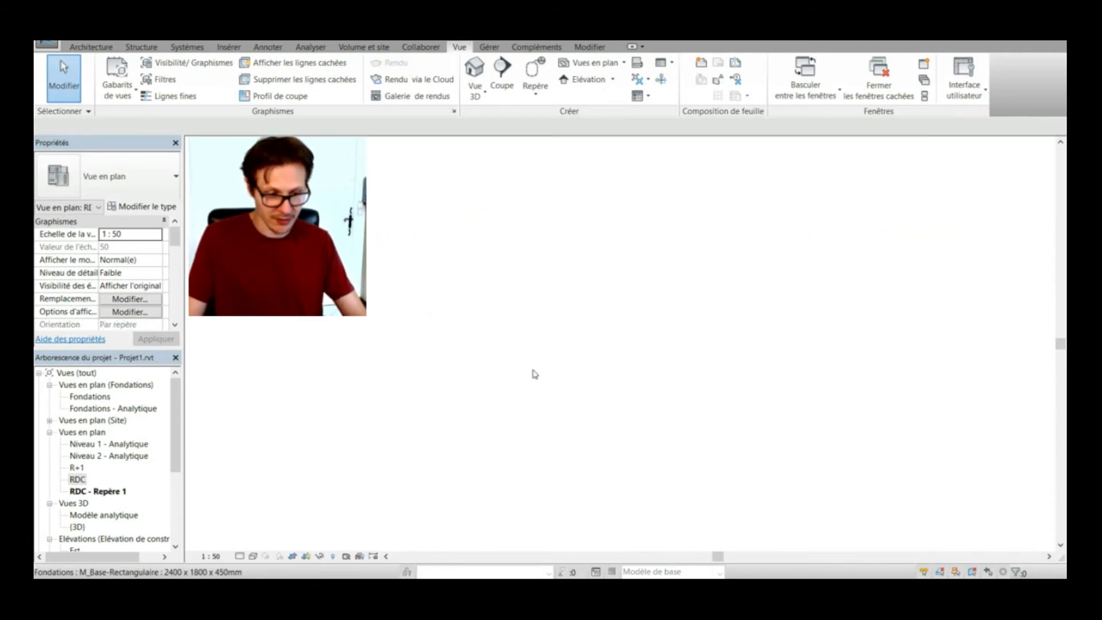
pyautogui.scroll(3, 514, 284)
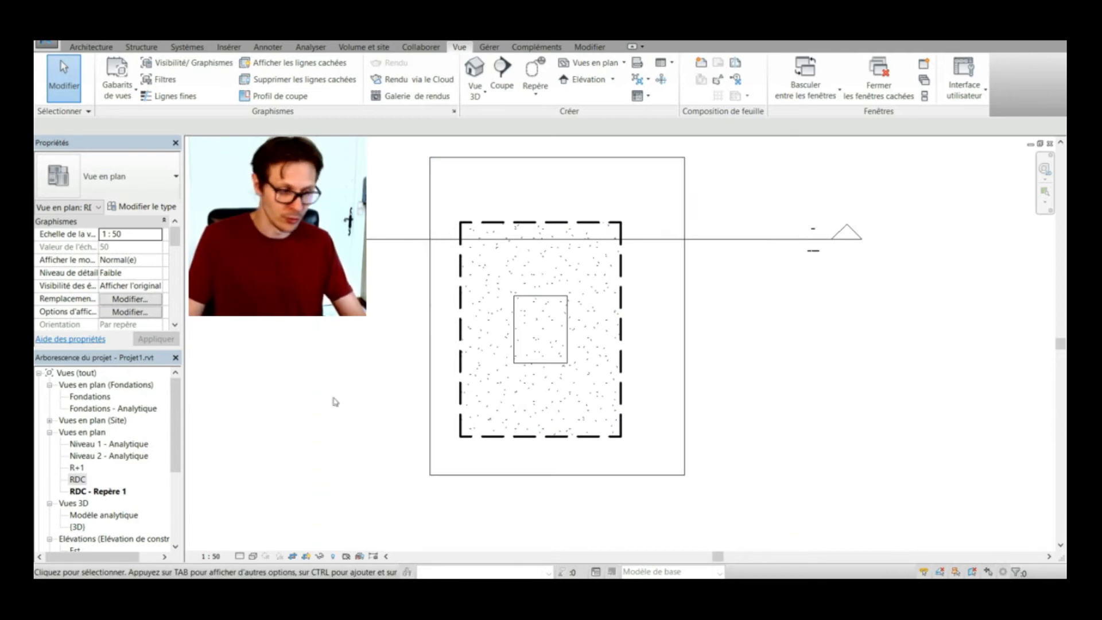
pyautogui.click(87, 480)
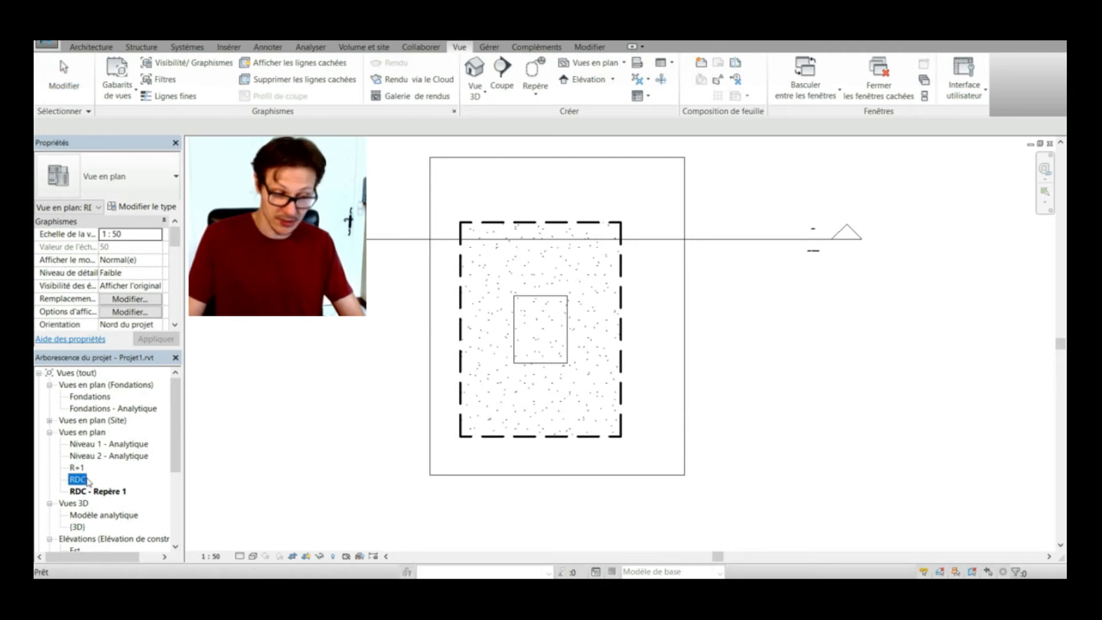
pyautogui.doubleClick(82, 481)
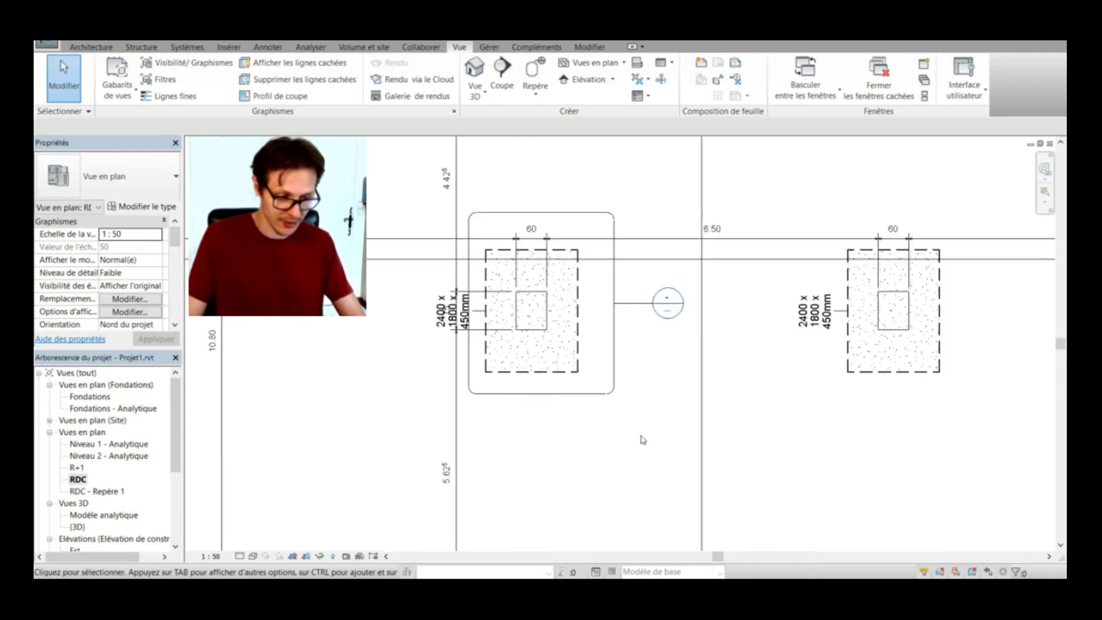
pyautogui.scroll(-1, 635, 377)
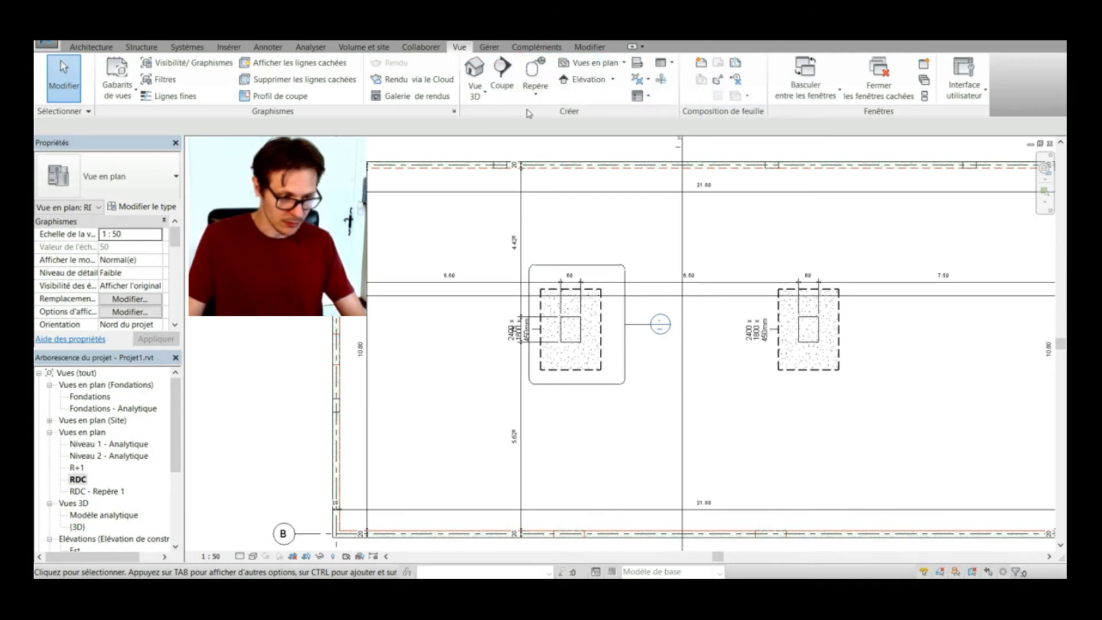
# Step: Open the default 3D view and examine the upper slab, its beam and the shaft opening from above
pyautogui.click(473, 71)
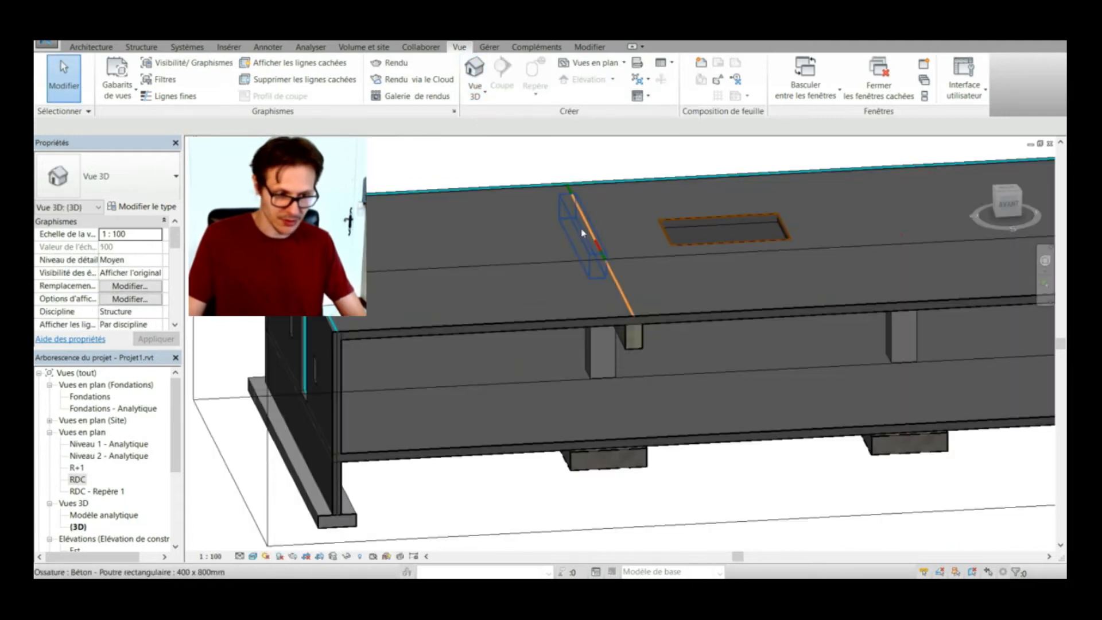
pyautogui.keyDown('shift'); pyautogui.moveTo(525, 298); pyautogui.dragTo(793, 386, button='middle'); pyautogui.keyUp('shift')
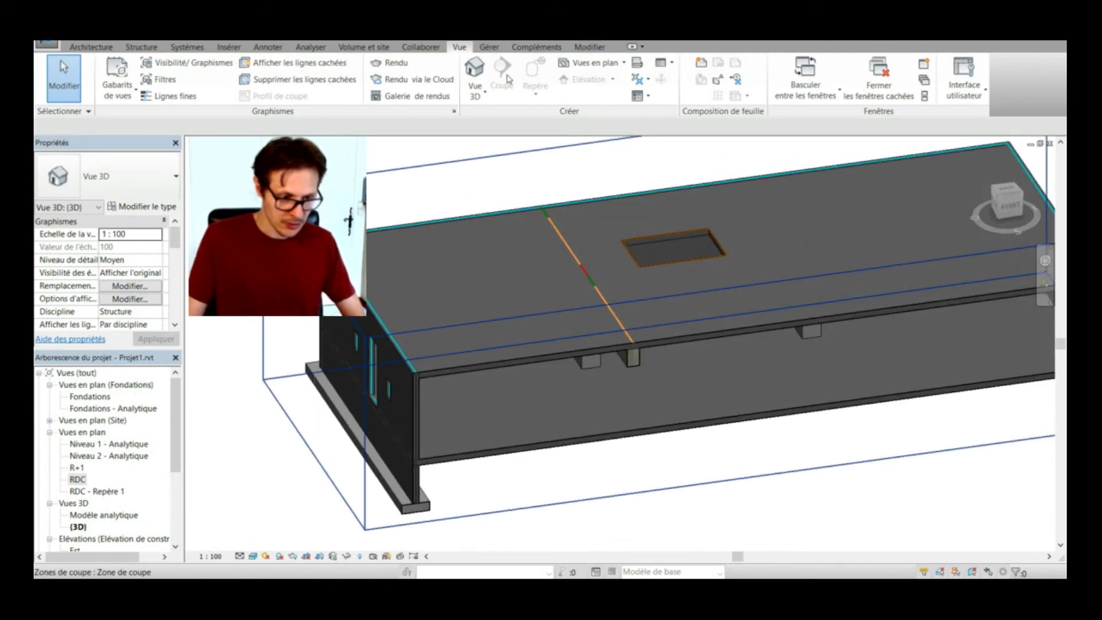
pyautogui.scroll(1, 732, 229)
pyautogui.keyDown('shift'); pyautogui.moveTo(701, 305); pyautogui.dragTo(711, 296, button='middle'); pyautogui.keyUp('shift')
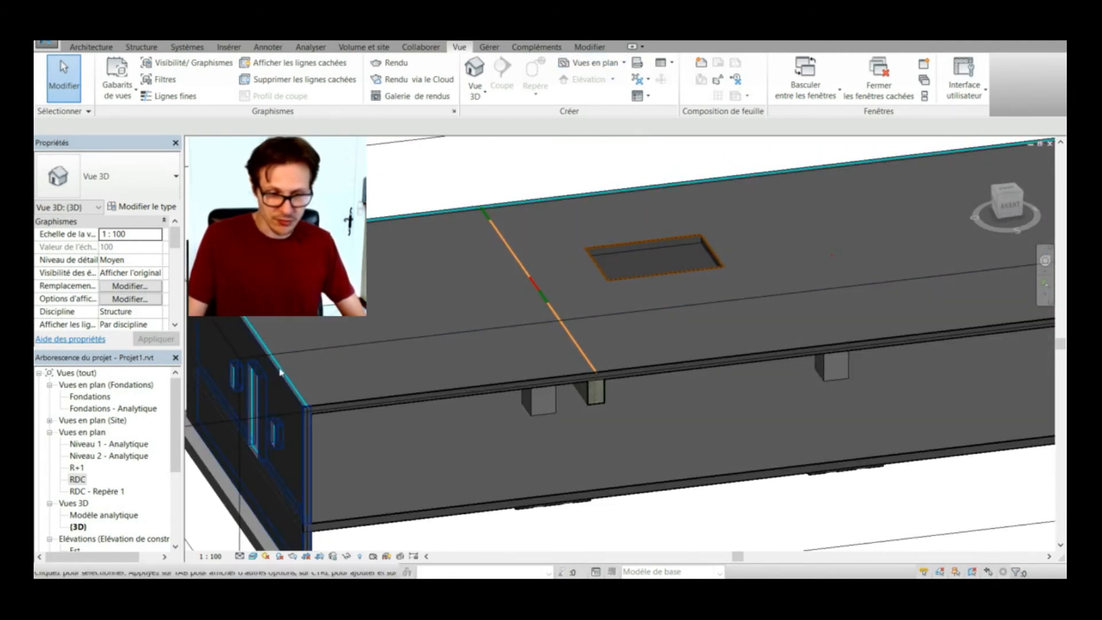
pyautogui.click(78, 527)
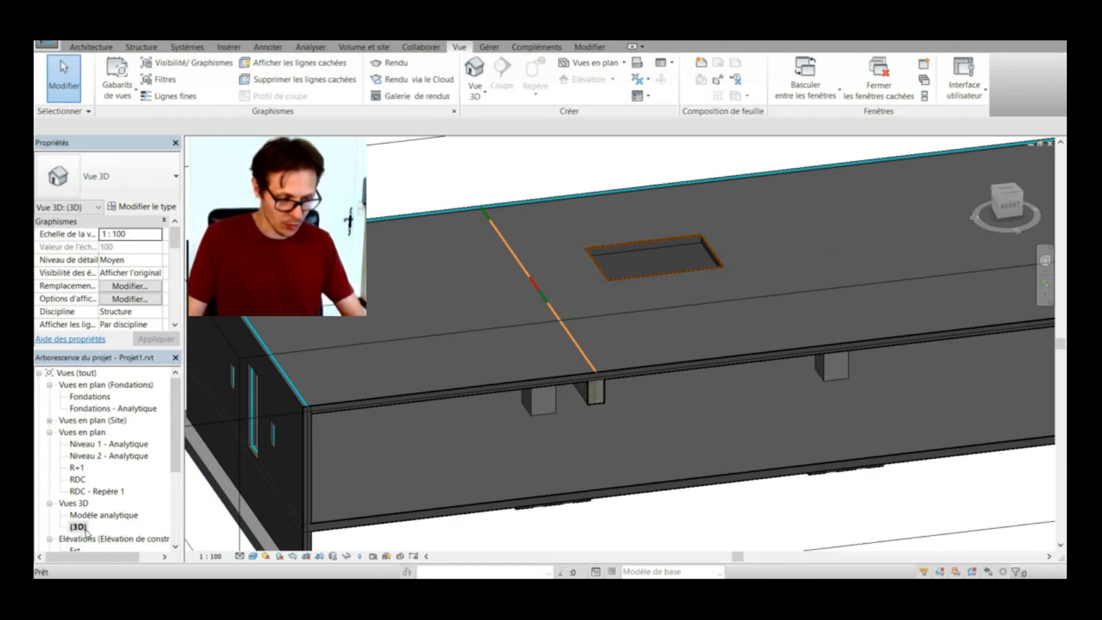
# Step: Try to rename the {3D} view
pyautogui.rightClick(87, 520)
pyautogui.click(79, 528)
pyautogui.rightClick(78, 527)
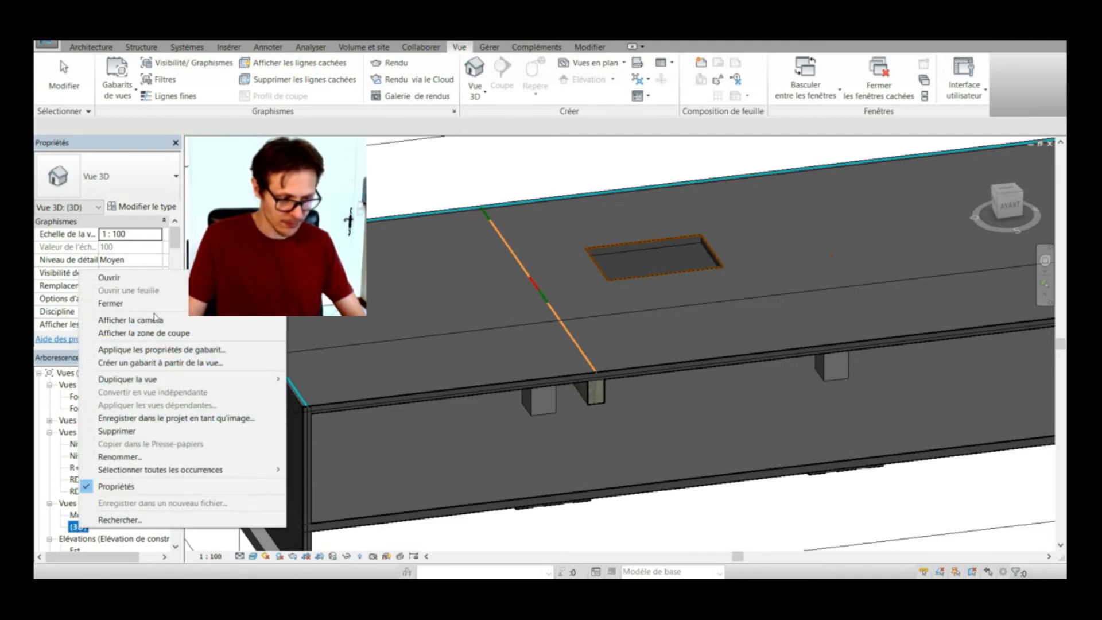
pyautogui.click(135, 457)
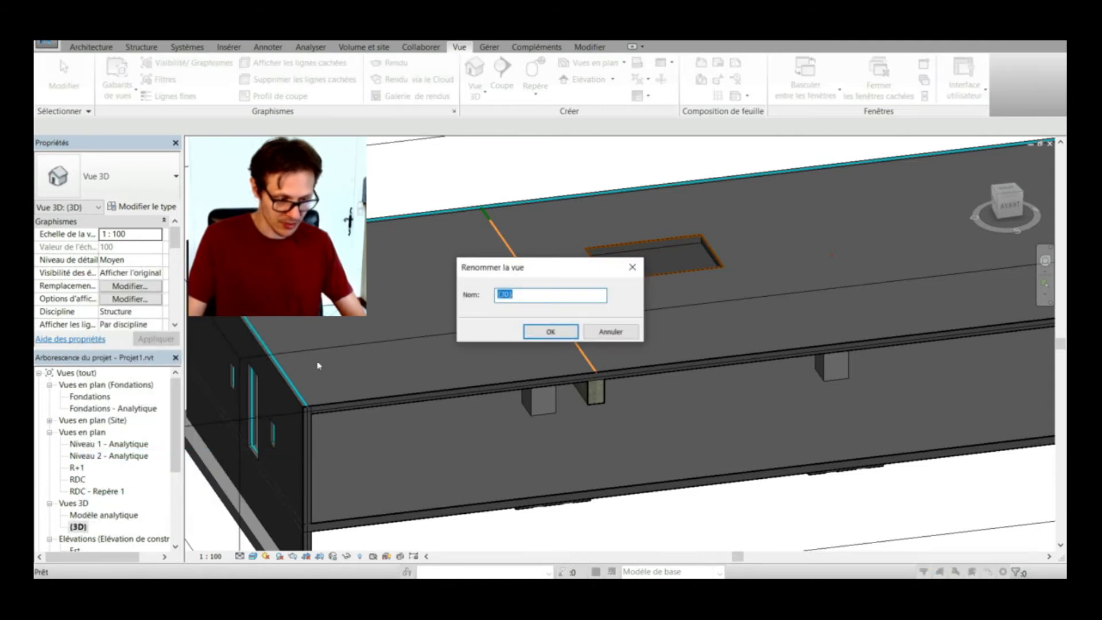
pyautogui.click(534, 294)
pyautogui.press('Return')
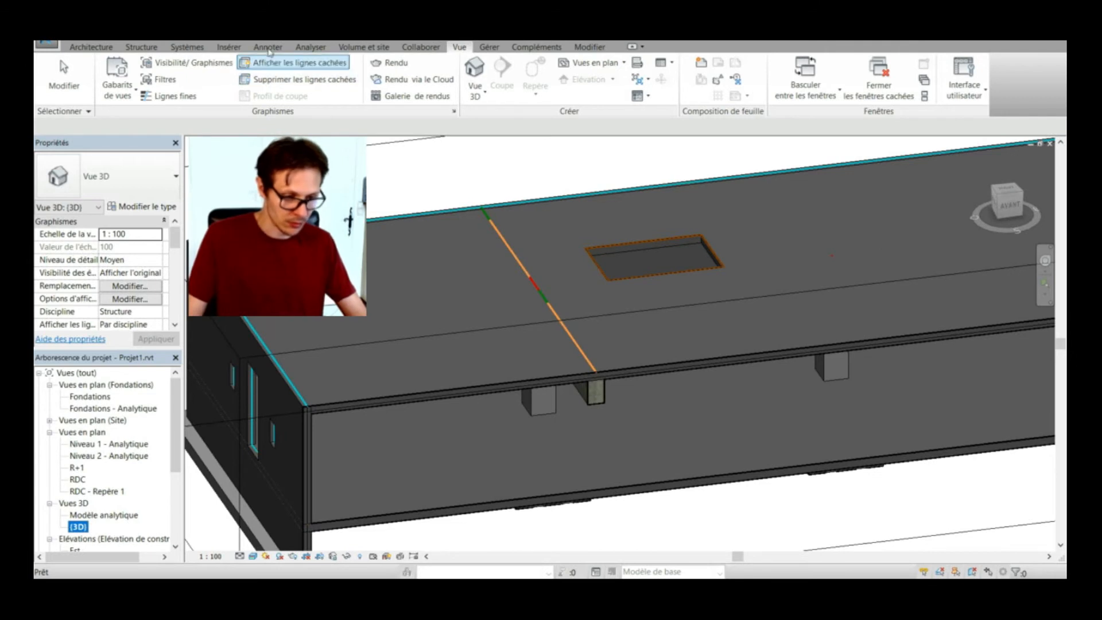
# Step: Examine the whole building and its section box in the default 3D view
pyautogui.click(484, 95)
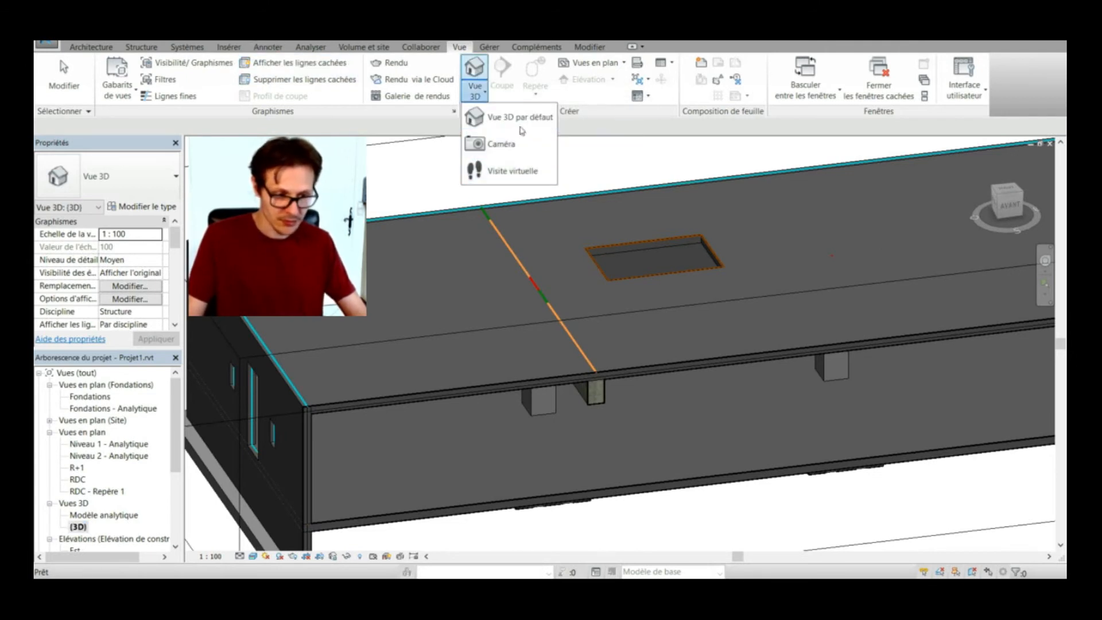
pyautogui.rightClick(73, 528)
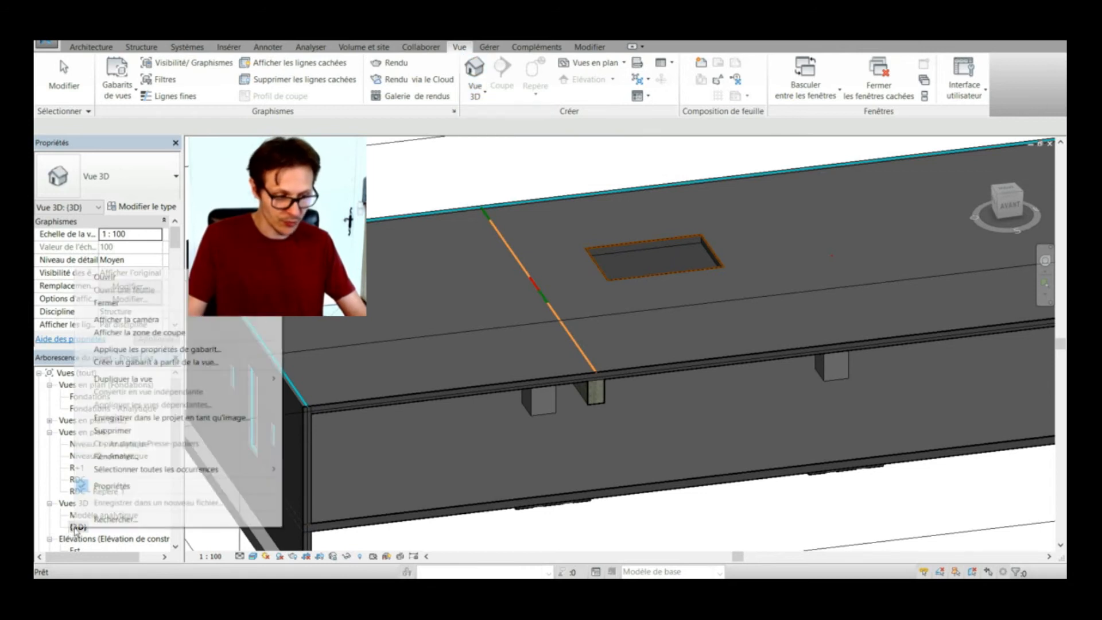
pyautogui.click(733, 376)
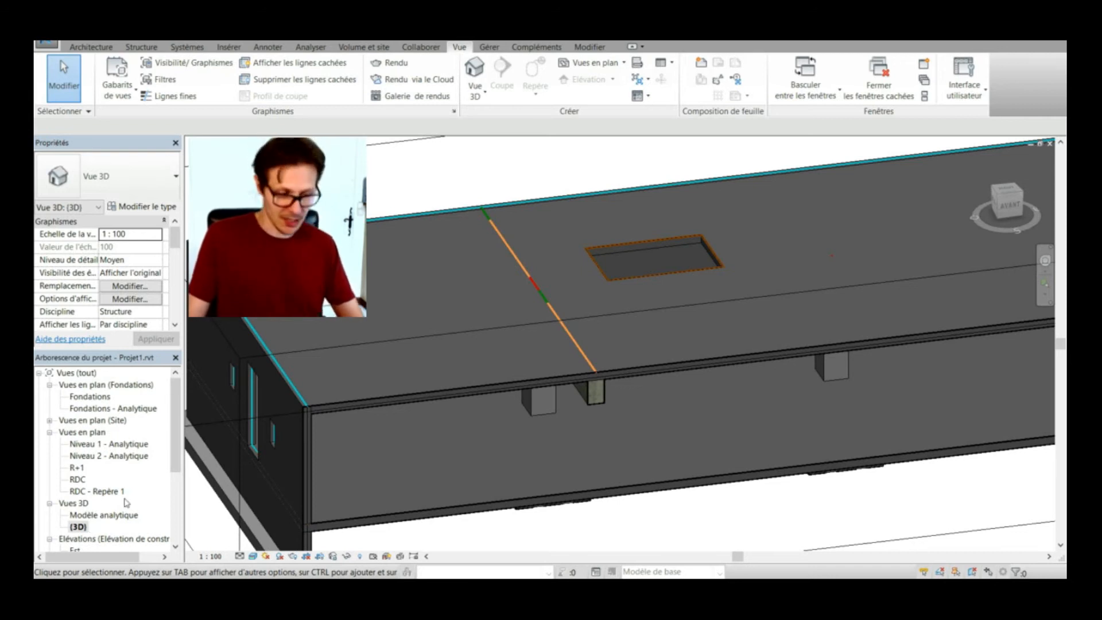
pyautogui.click(476, 73)
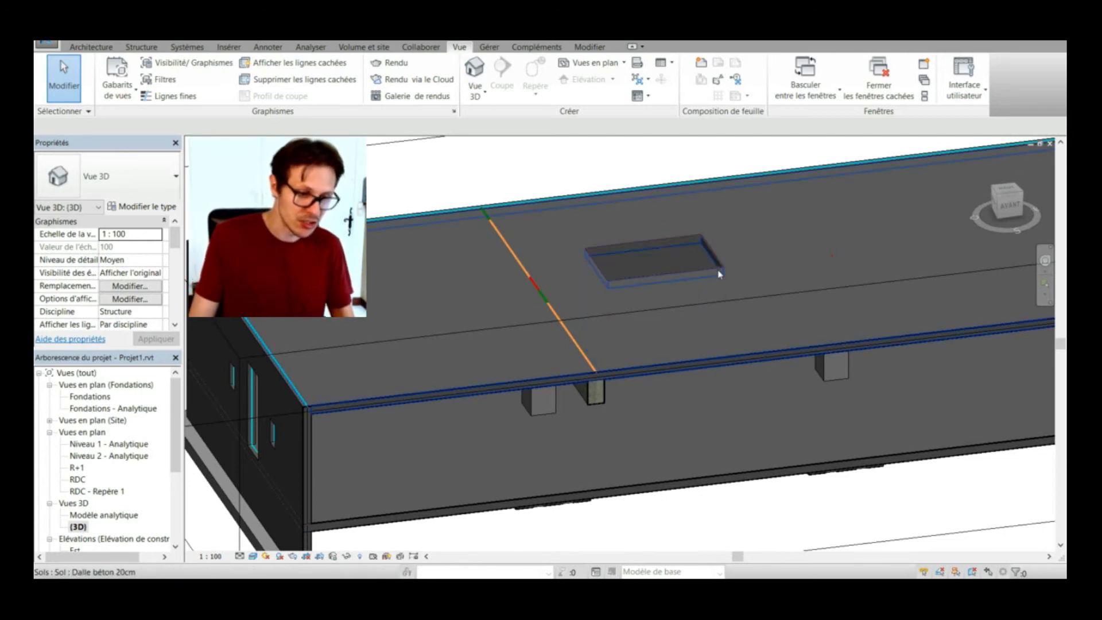
pyautogui.scroll(-6, 729, 353)
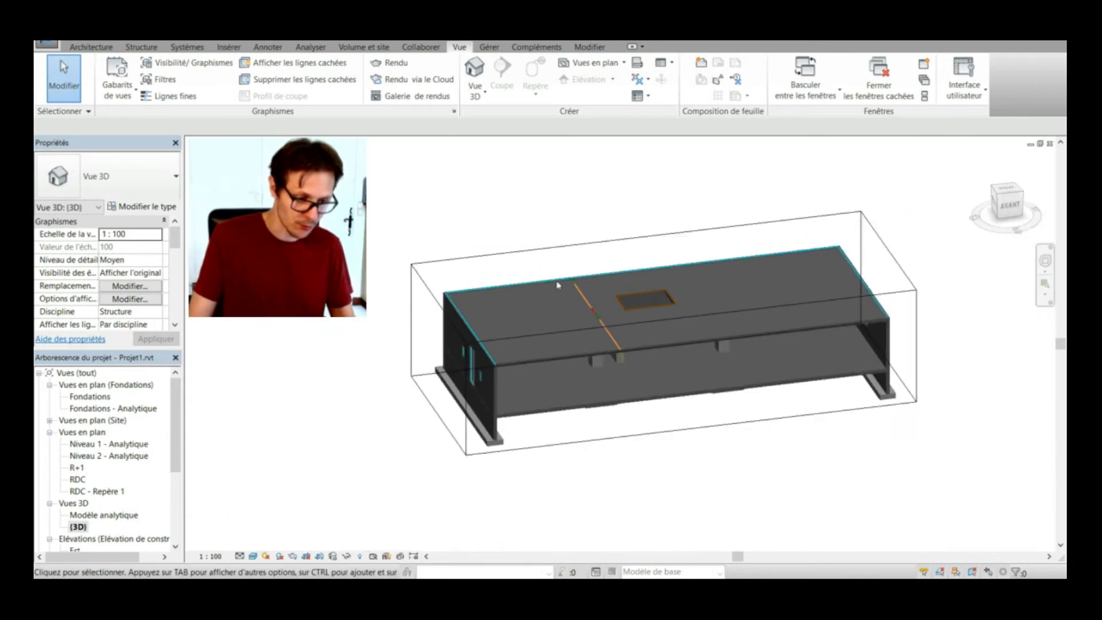
pyautogui.click(540, 345)
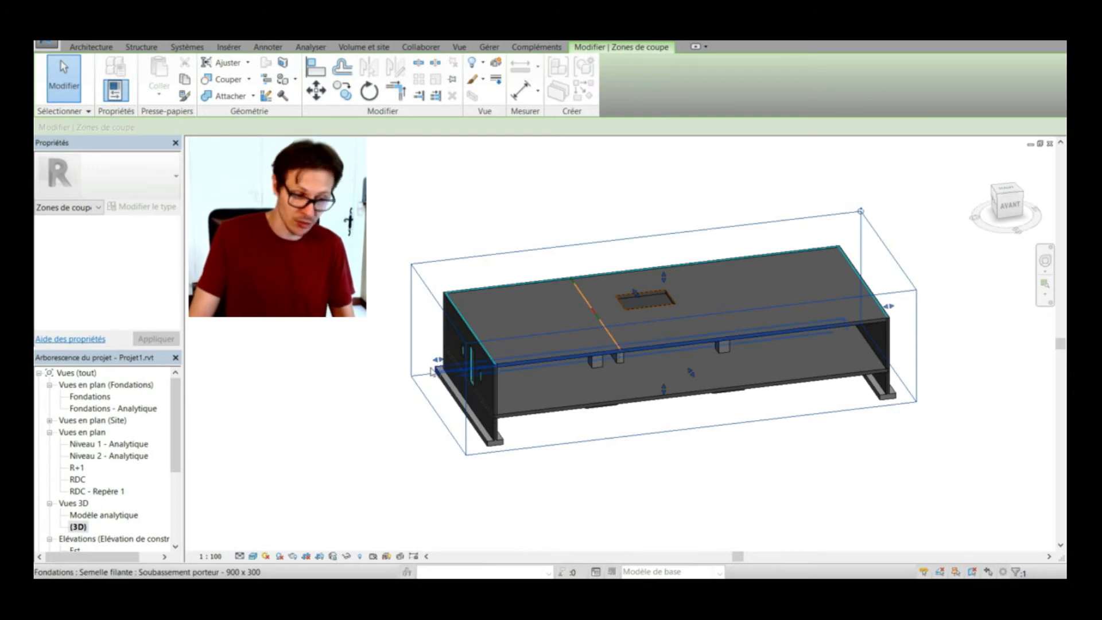
pyautogui.click(393, 241)
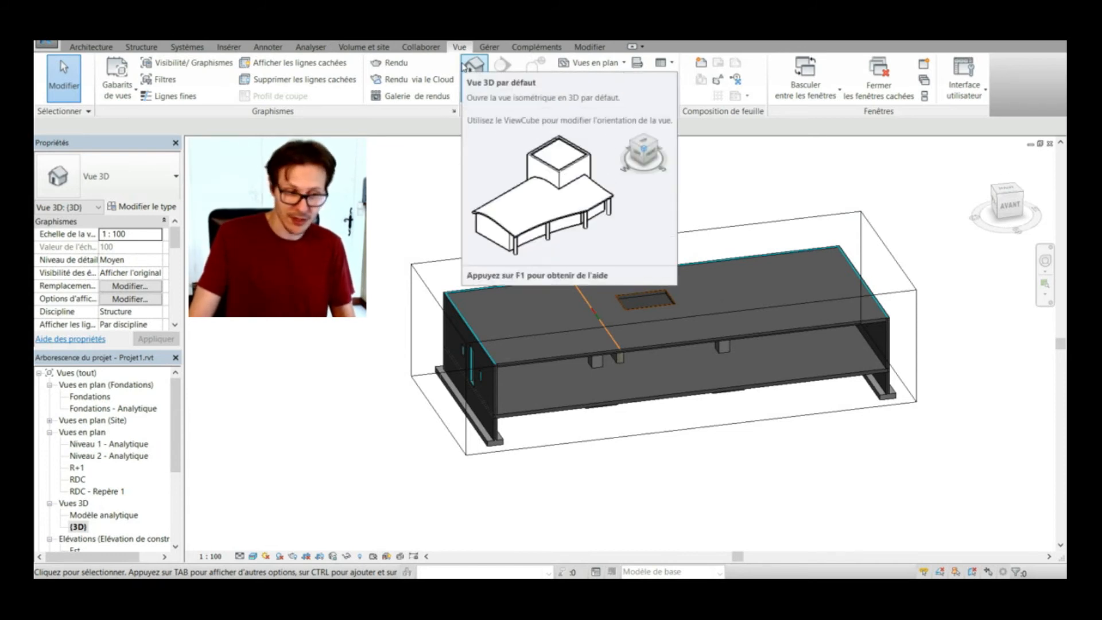
# Step: Try to confirm {3D} as the name of the default 3D view, and cancel the renaming
pyautogui.click(80, 527)
pyautogui.rightClick(80, 528)
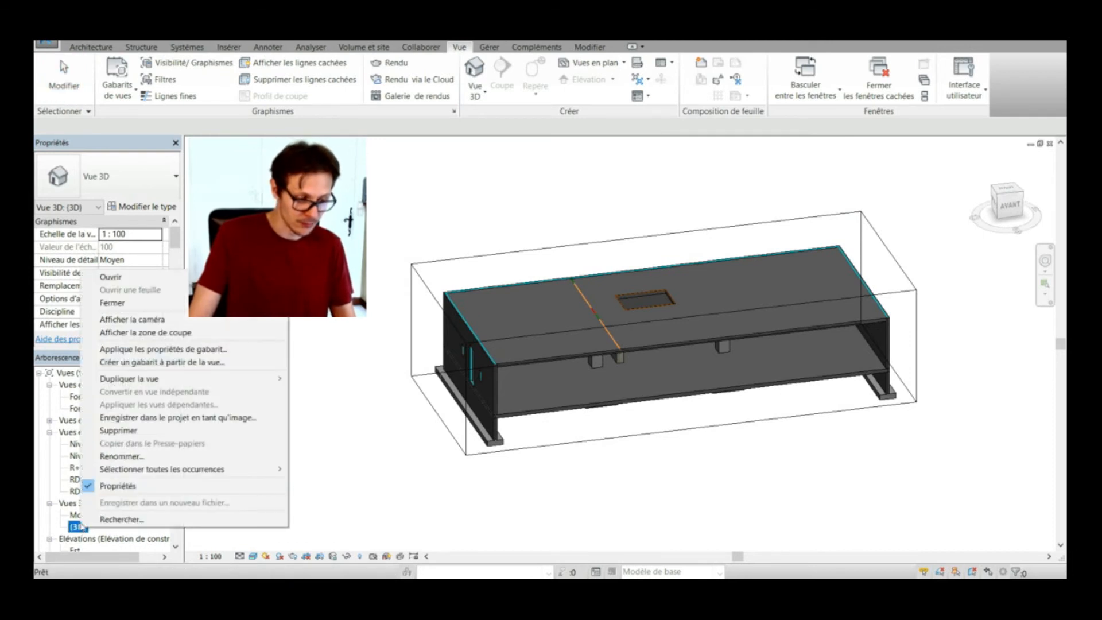
pyautogui.click(165, 458)
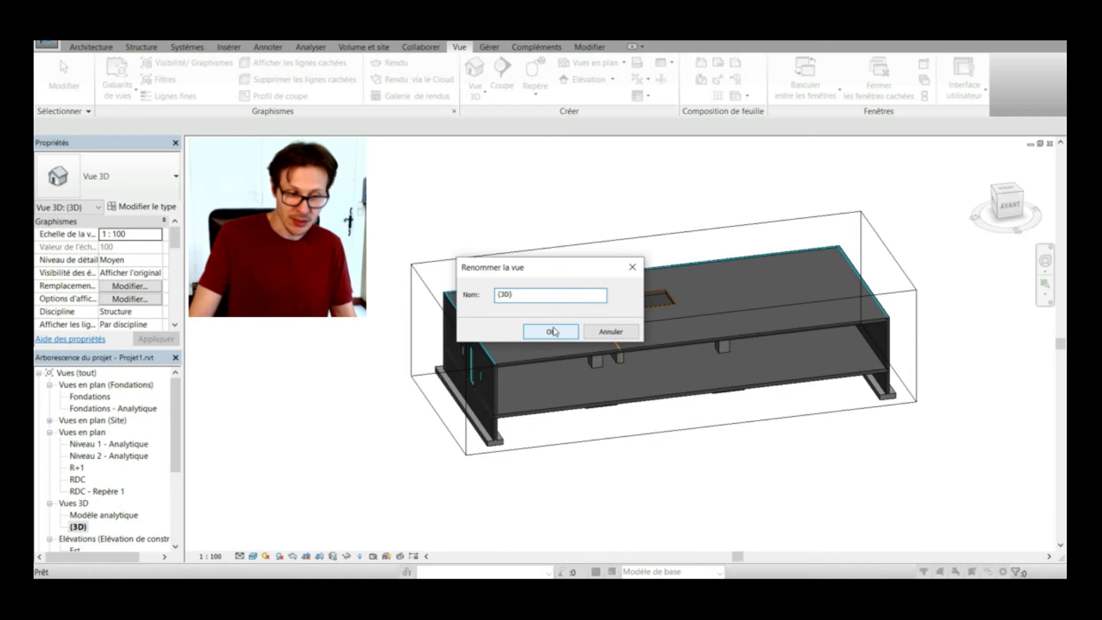
pyautogui.click(552, 331)
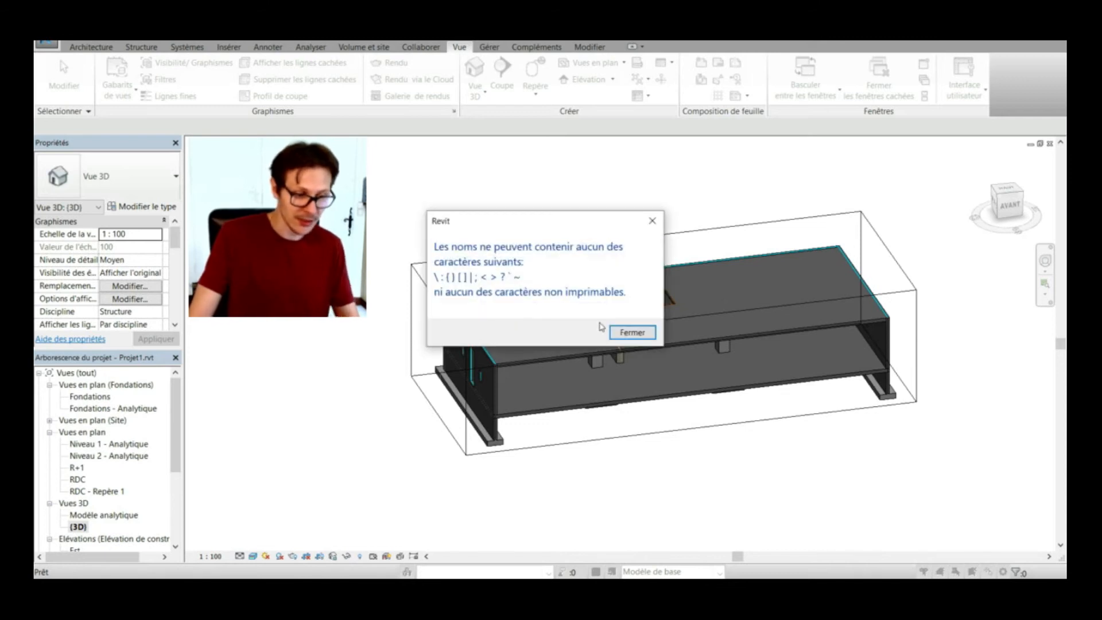
pyautogui.click(602, 332)
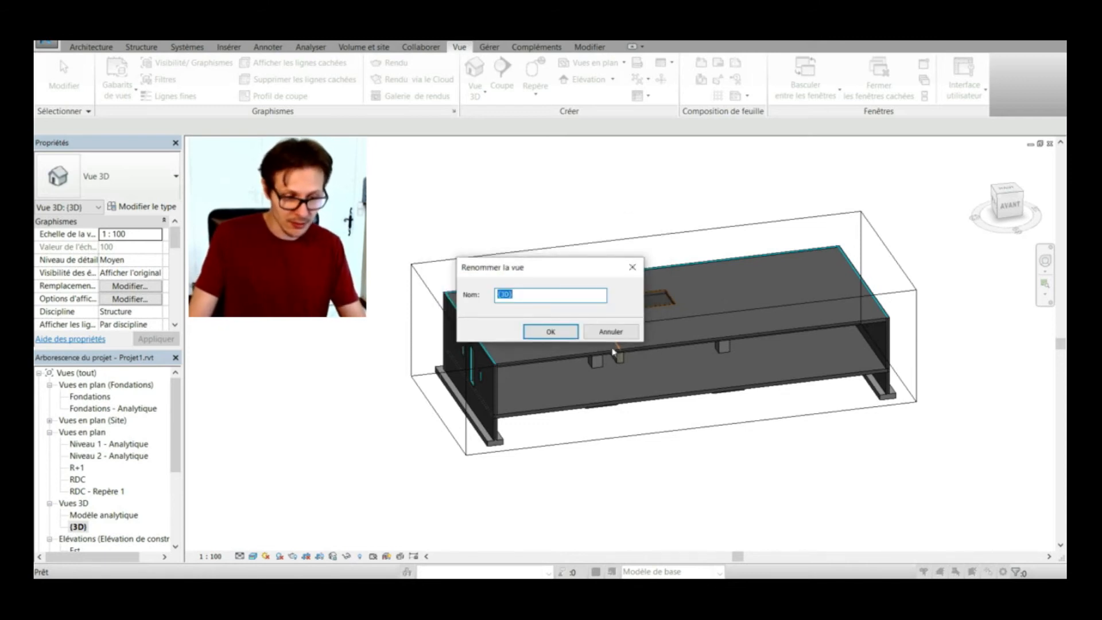
pyautogui.click(610, 332)
pyautogui.click(579, 223)
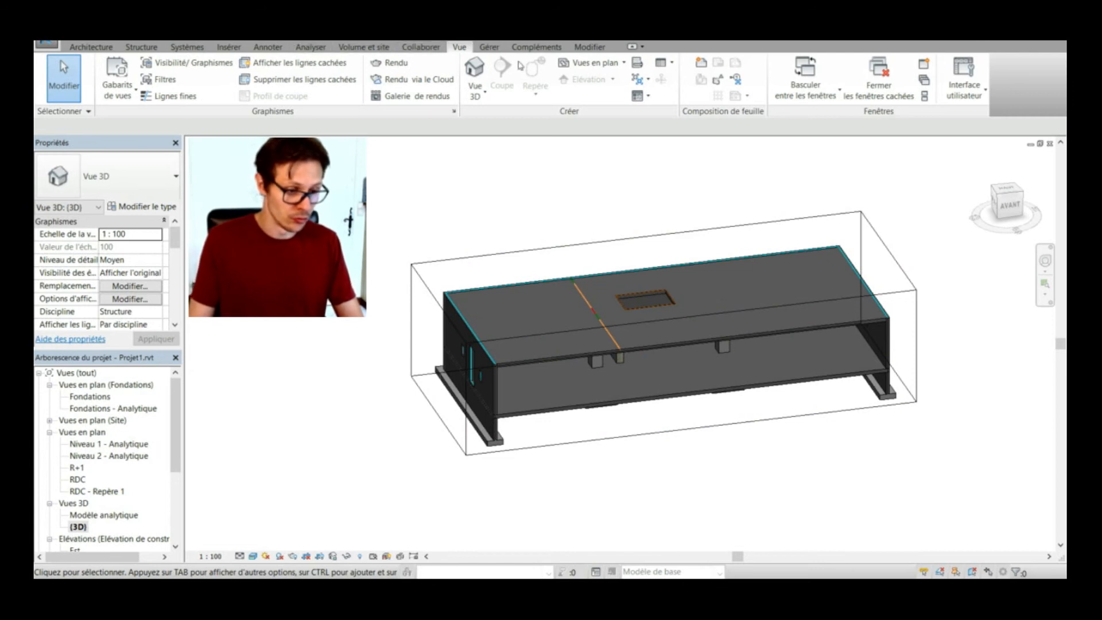
# Step: Examine the project's snap settings, project information and list of additional settings
pyautogui.click(497, 51)
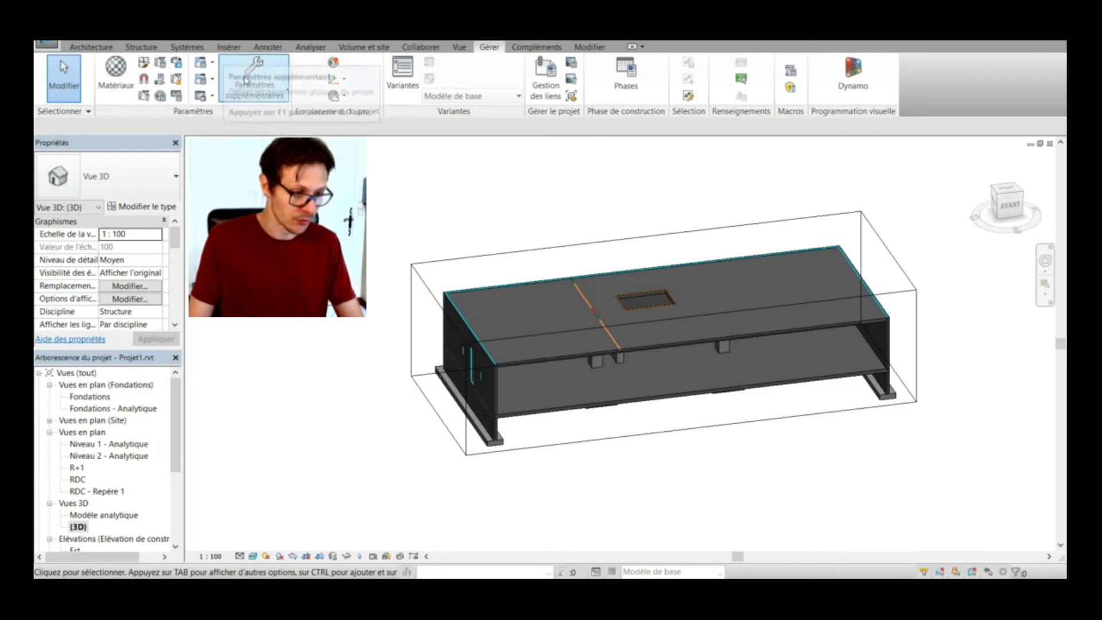
pyautogui.click(147, 84)
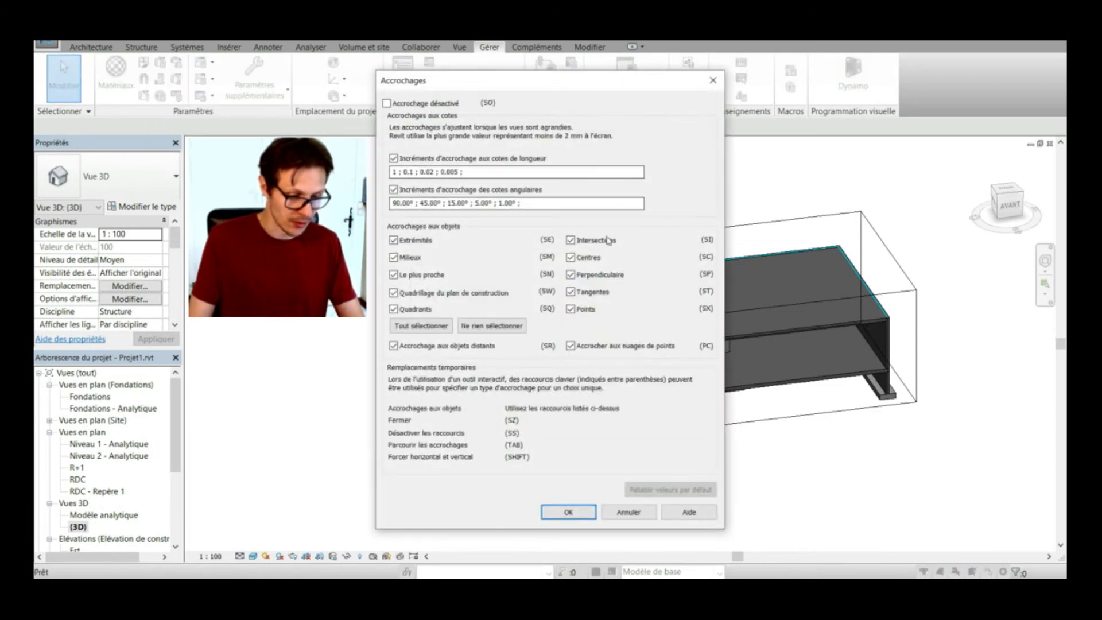
pyautogui.press('Escape')
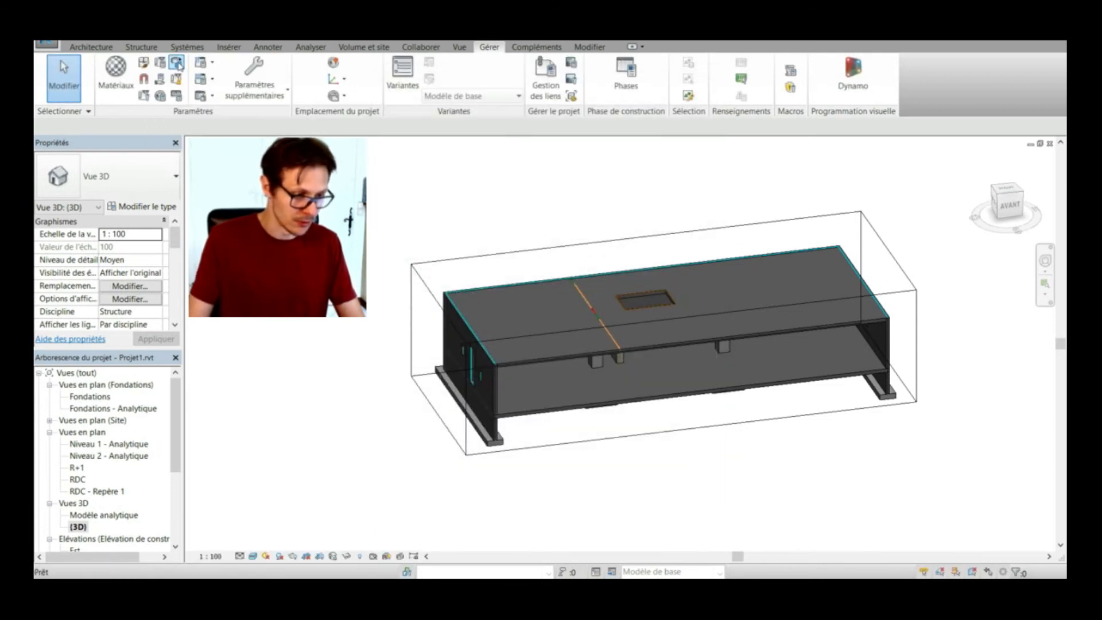
pyautogui.click(144, 62)
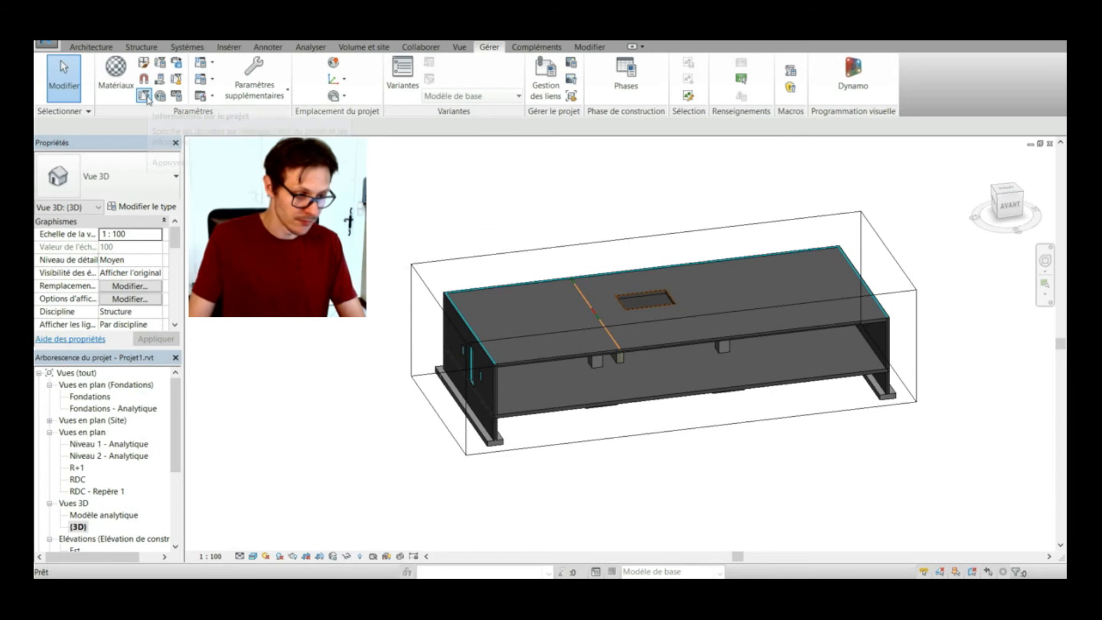
pyautogui.click(145, 96)
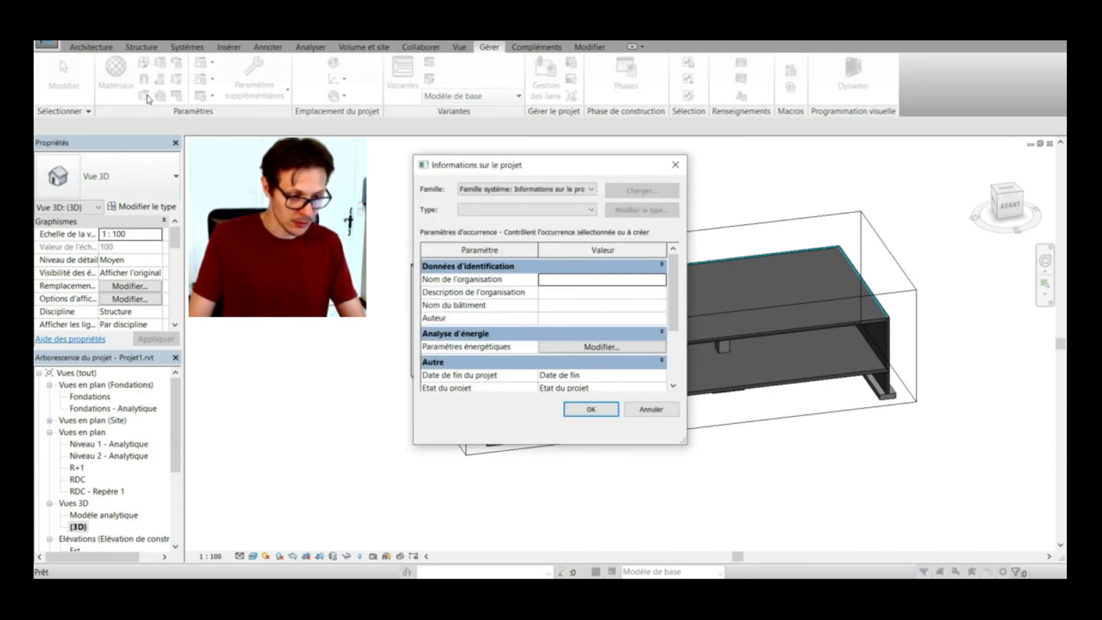
pyautogui.press('Escape')
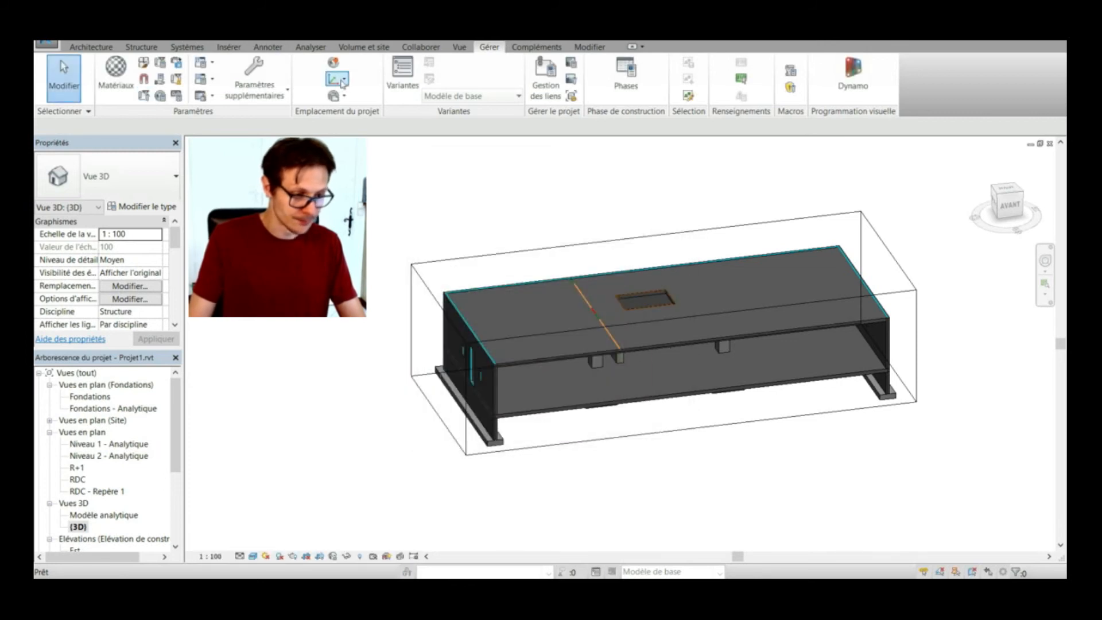
pyautogui.click(250, 87)
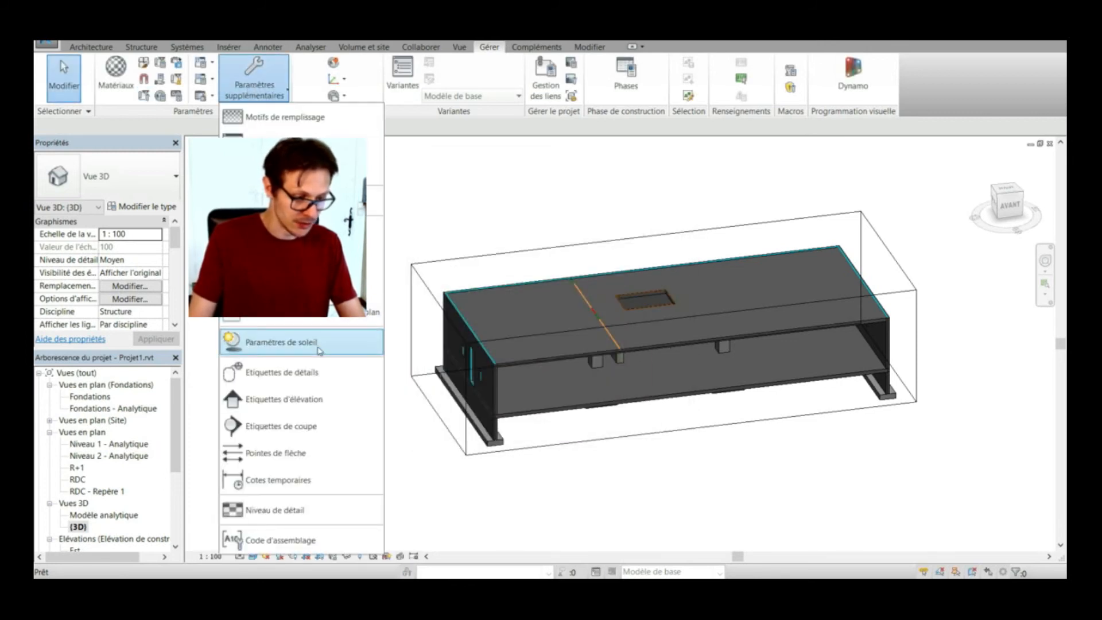
pyautogui.press('Escape')
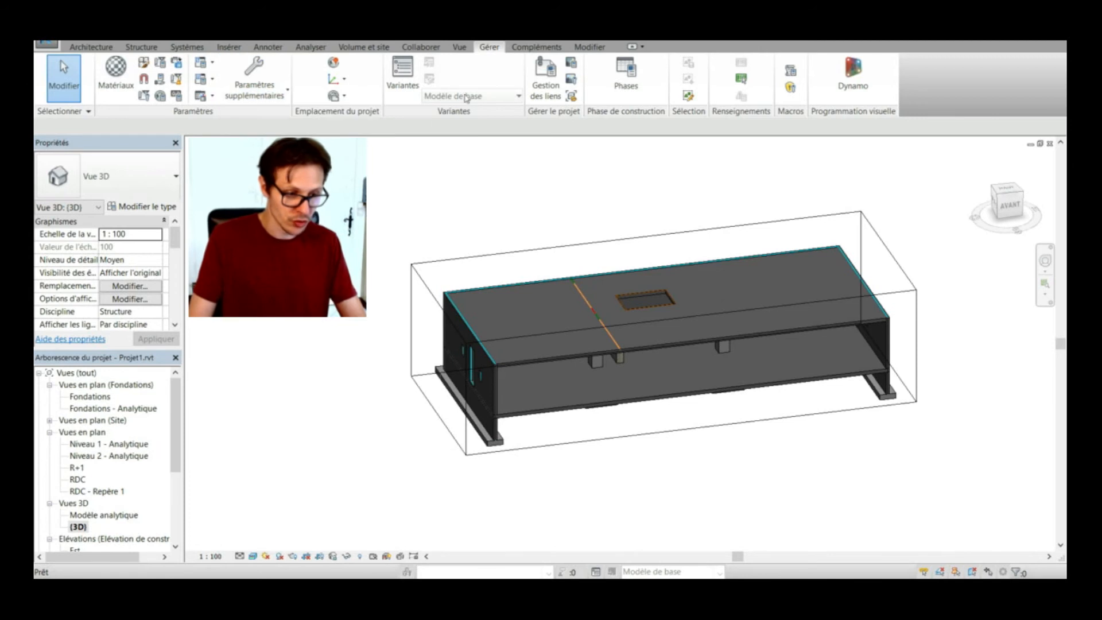
pyautogui.click(534, 49)
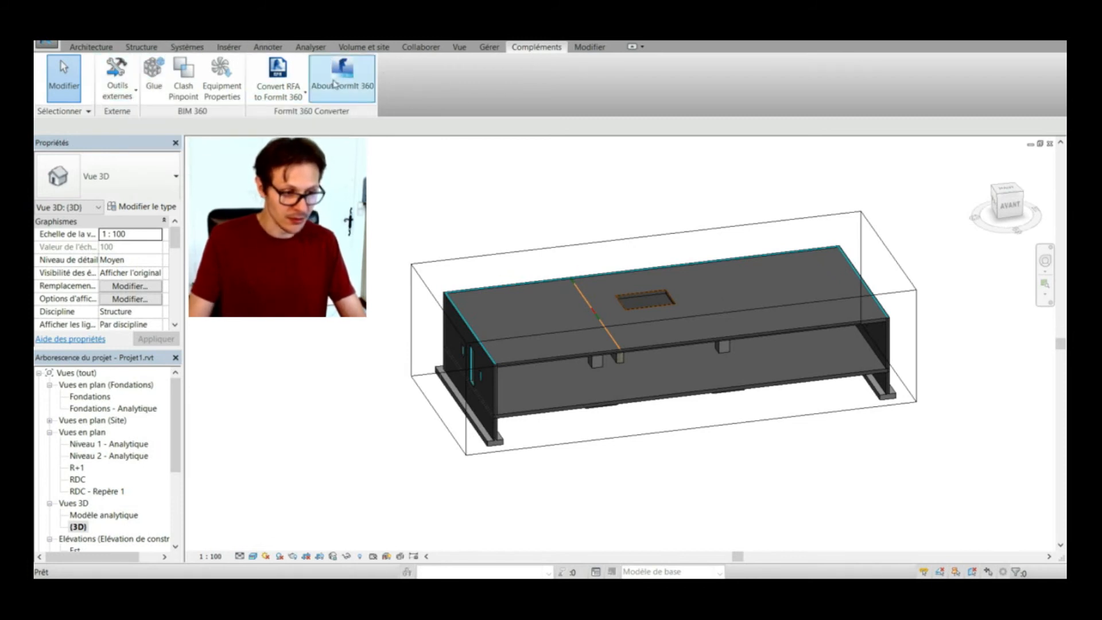
pyautogui.click(579, 49)
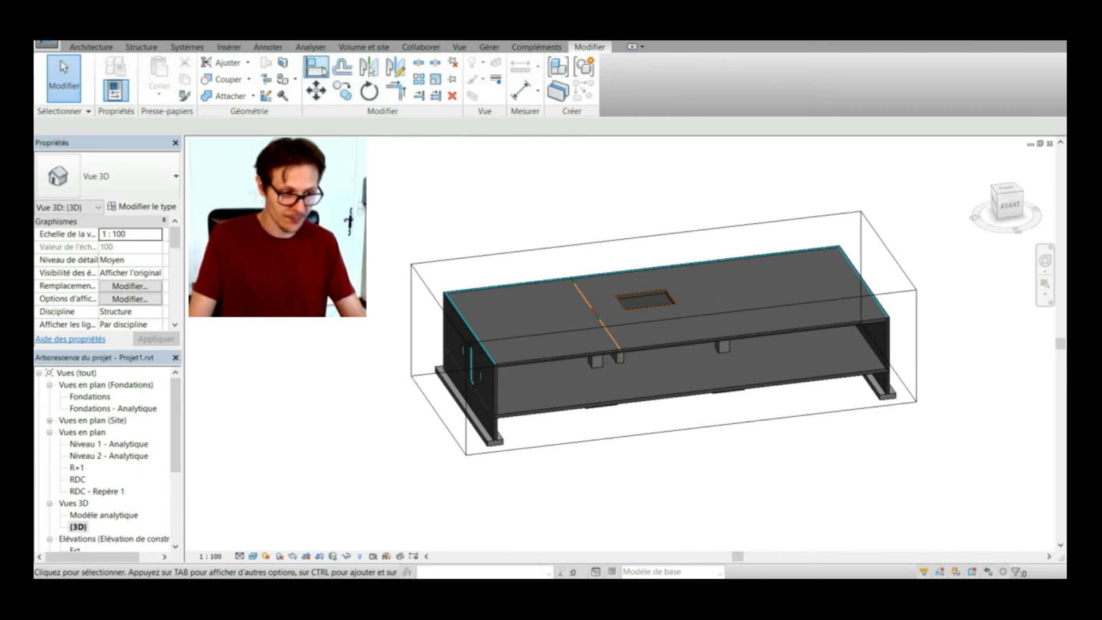
pyautogui.click(311, 47)
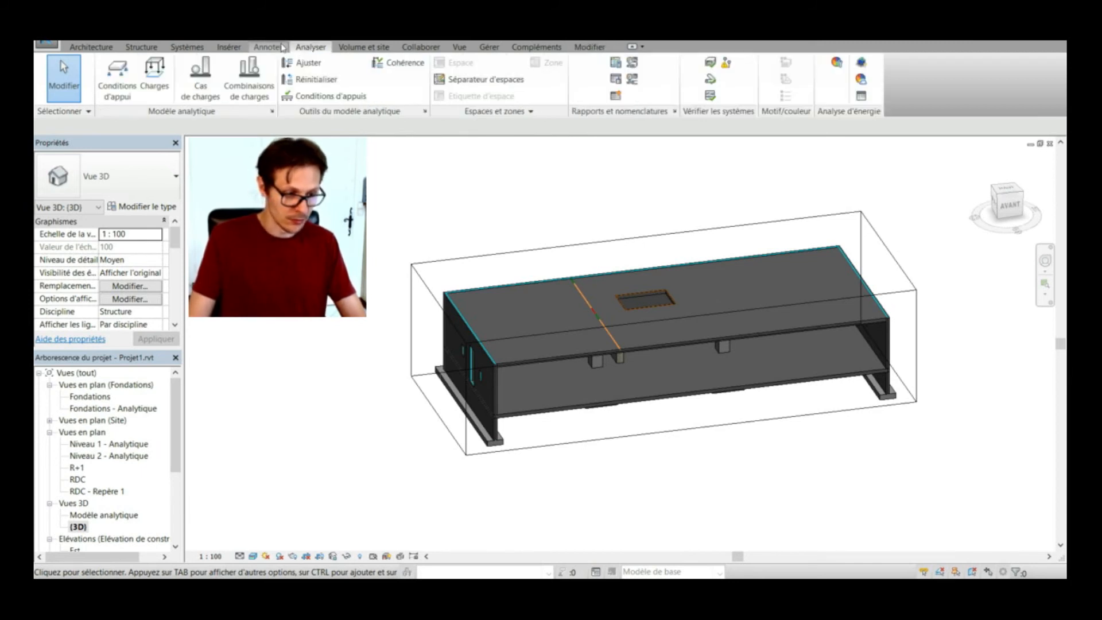
pyautogui.click(282, 47)
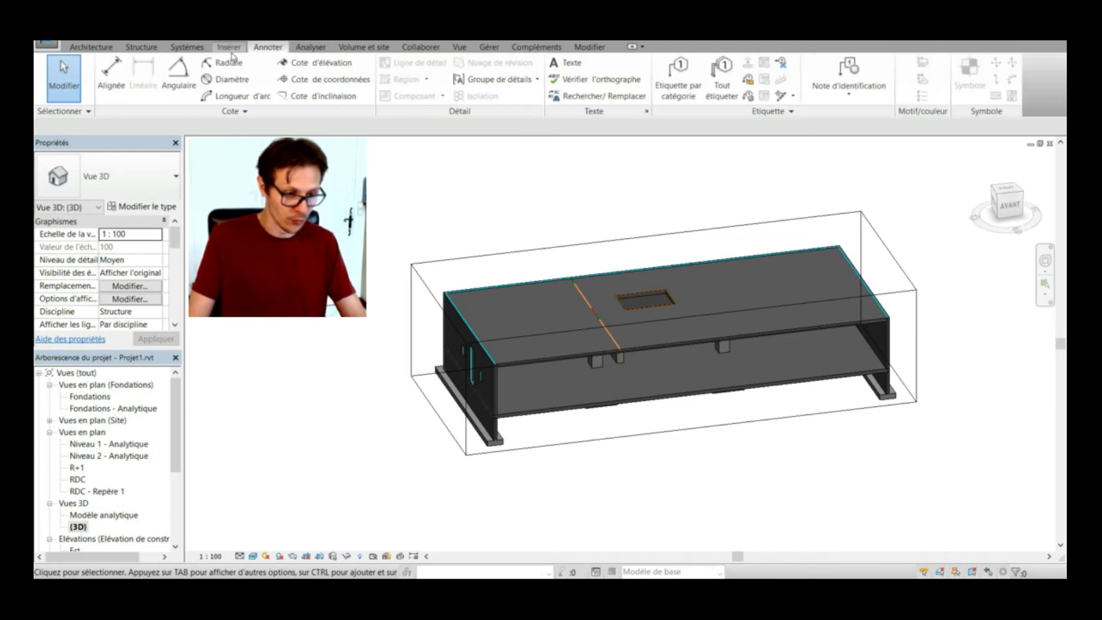
pyautogui.click(414, 48)
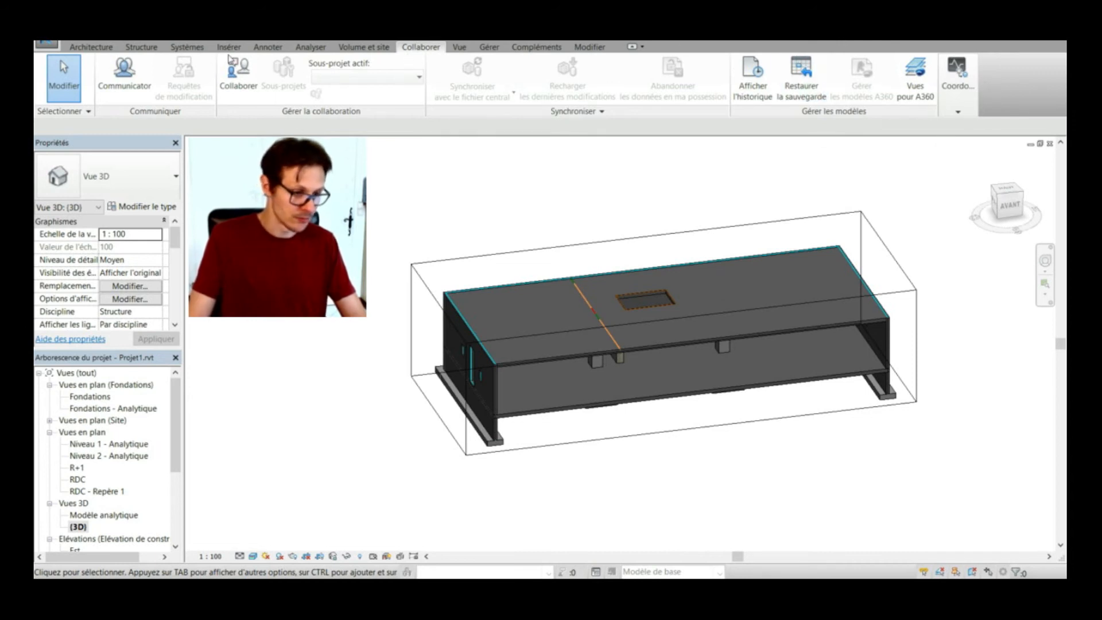
pyautogui.click(142, 47)
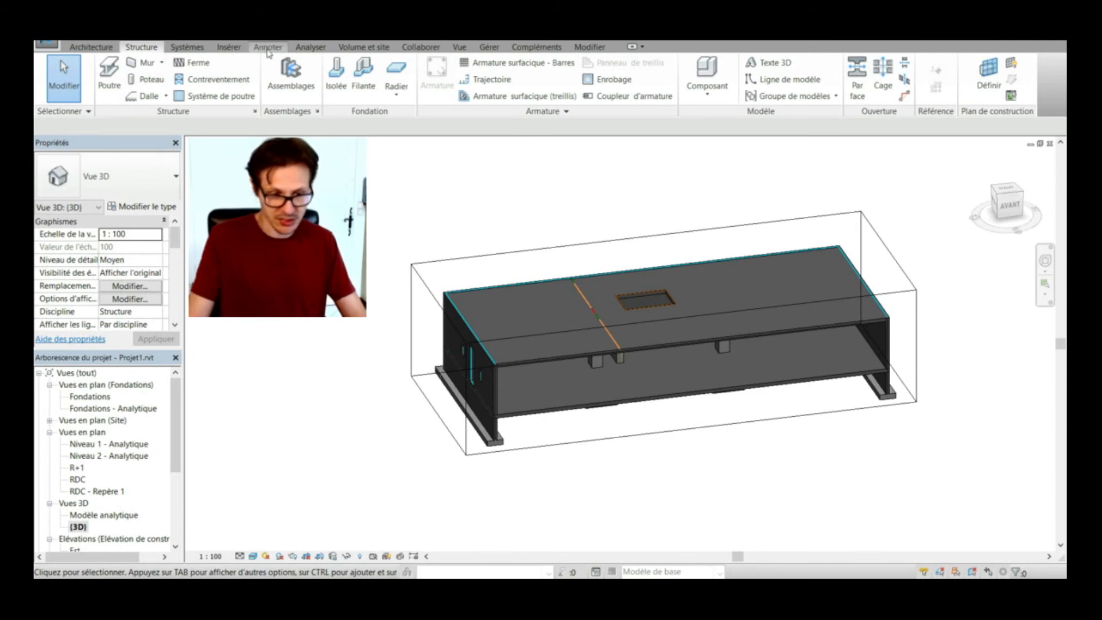
pyautogui.click(701, 93)
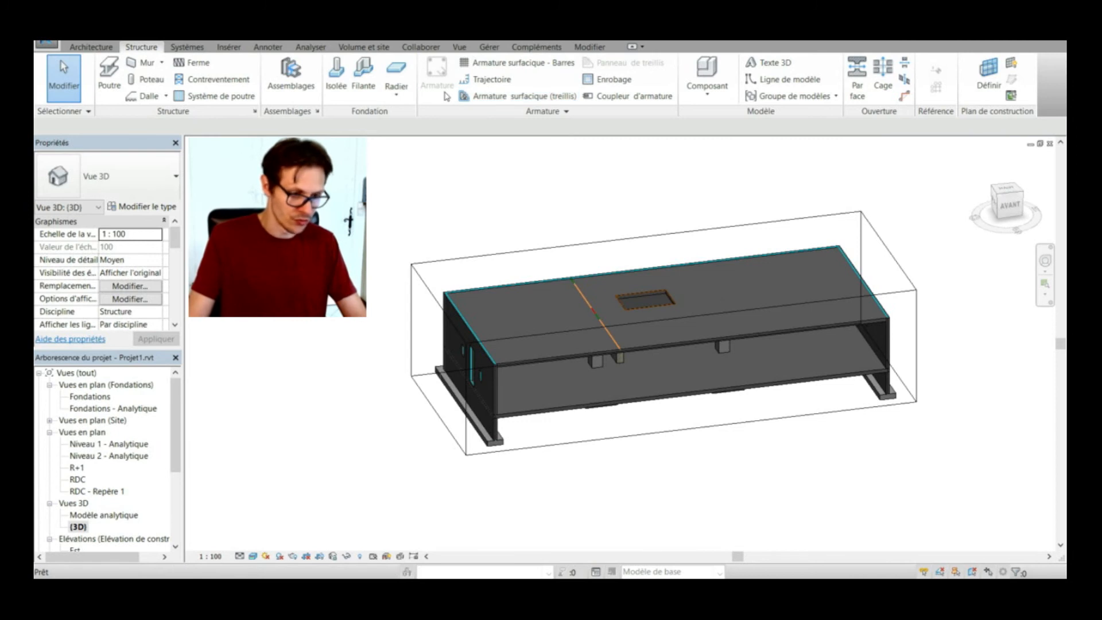
pyautogui.click(106, 48)
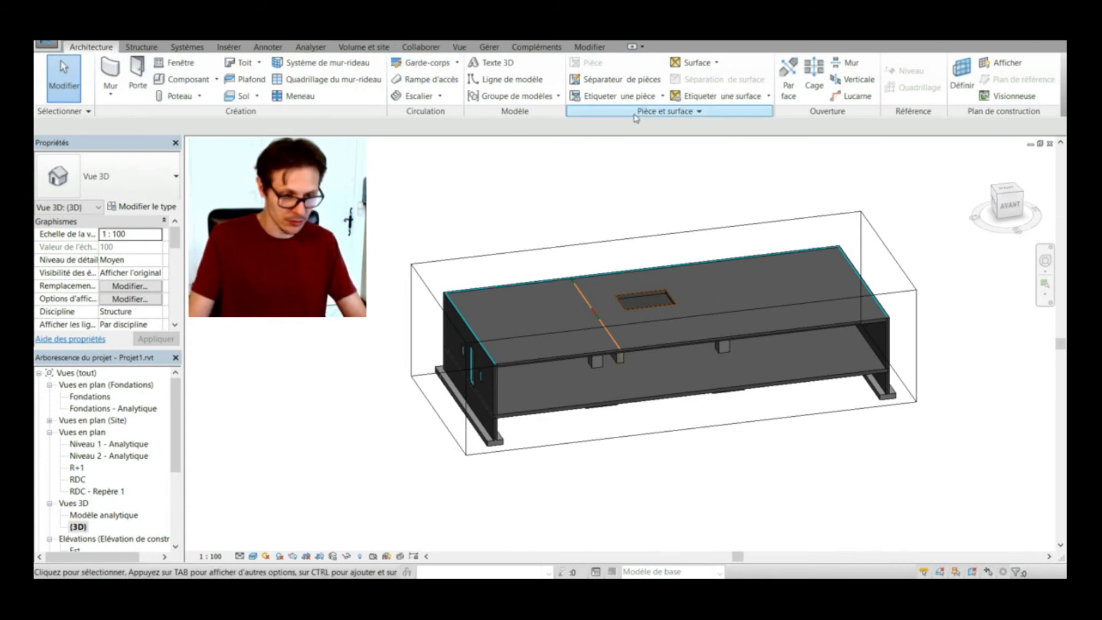
pyautogui.click(144, 51)
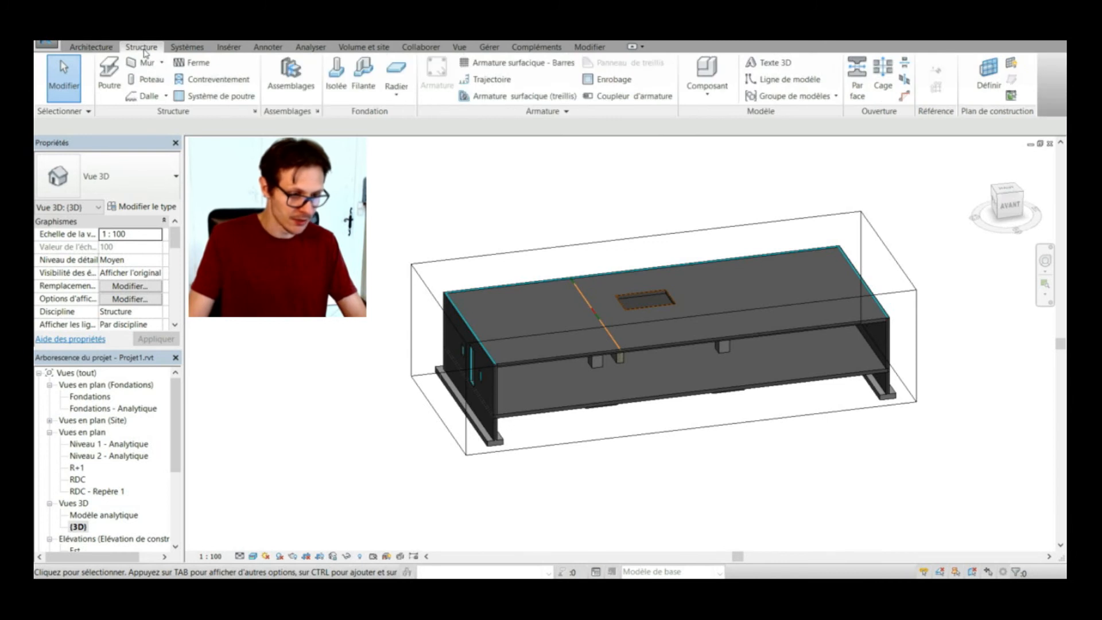
pyautogui.click(114, 51)
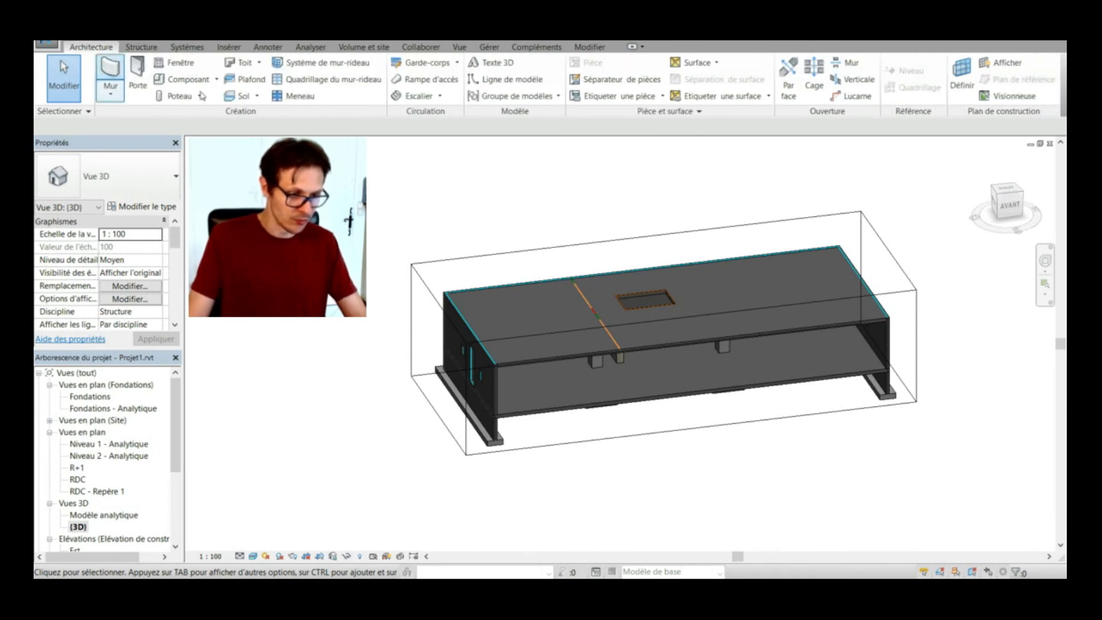
pyautogui.click(440, 97)
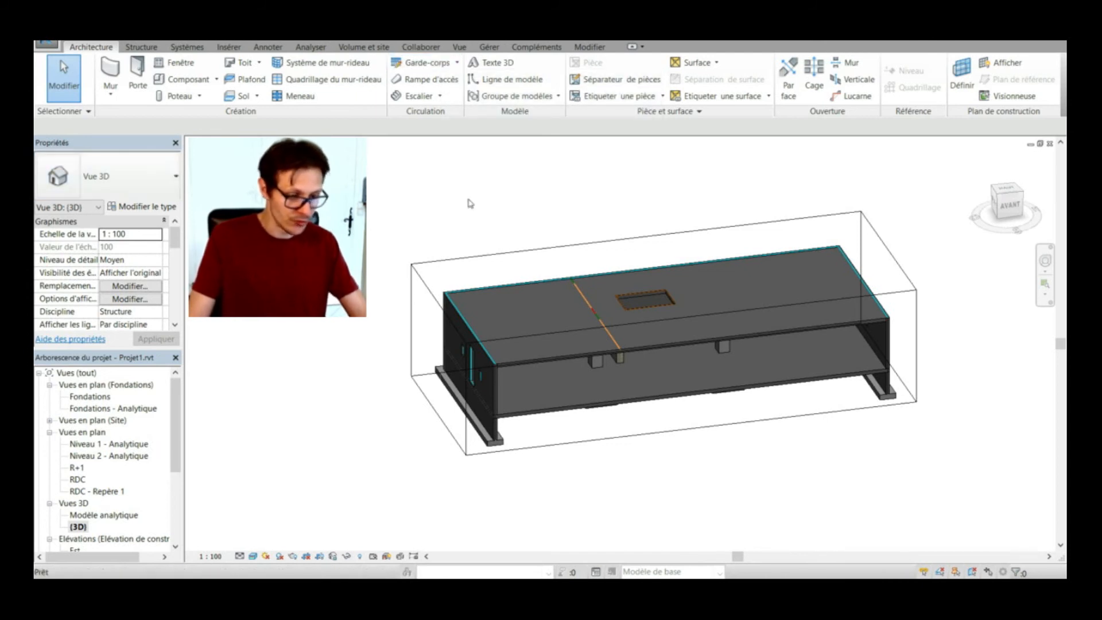
pyautogui.click(141, 191)
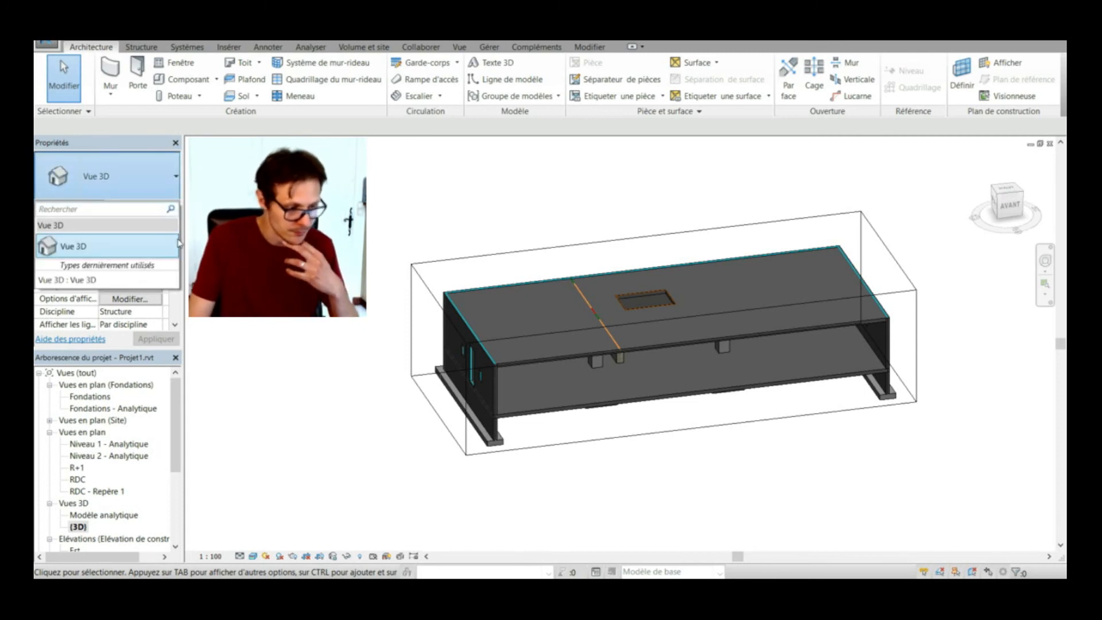
# Step: Turn off the section box (Zone de coupe) in the properties of the {3D} view and apply it
pyautogui.click(118, 247)
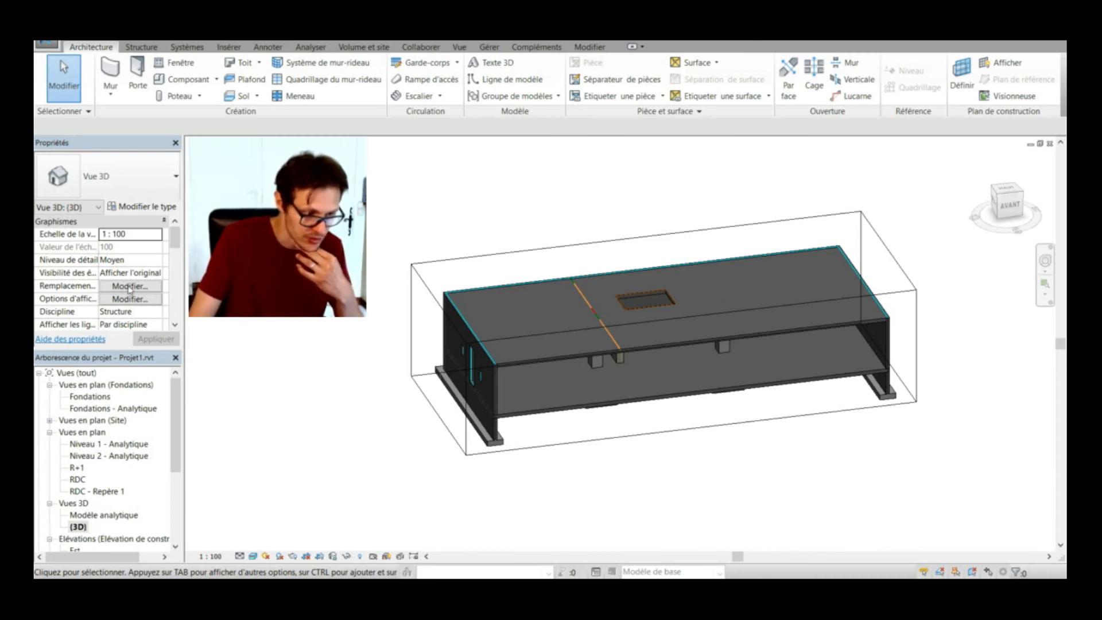
pyautogui.scroll(-2, 129, 288)
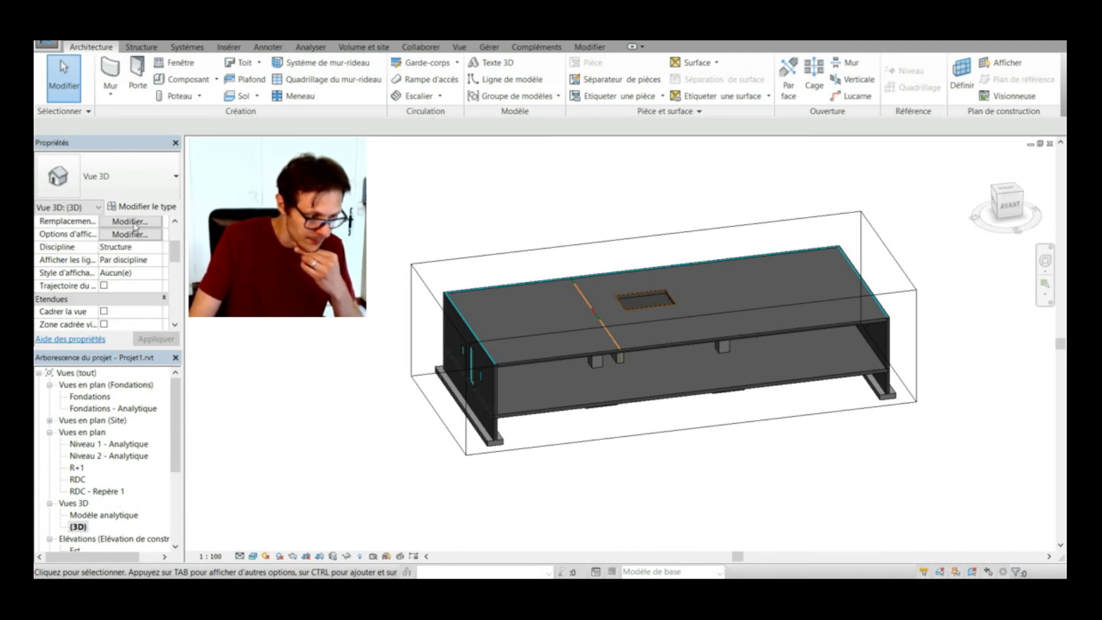
pyautogui.scroll(-2, 136, 294)
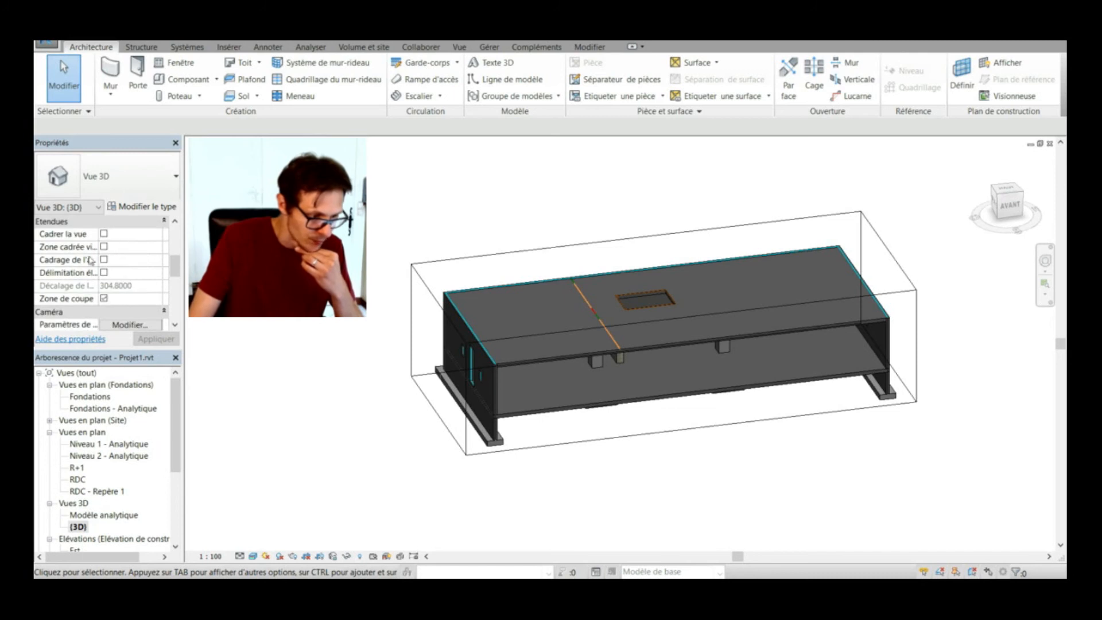
pyautogui.scroll(-2, 109, 256)
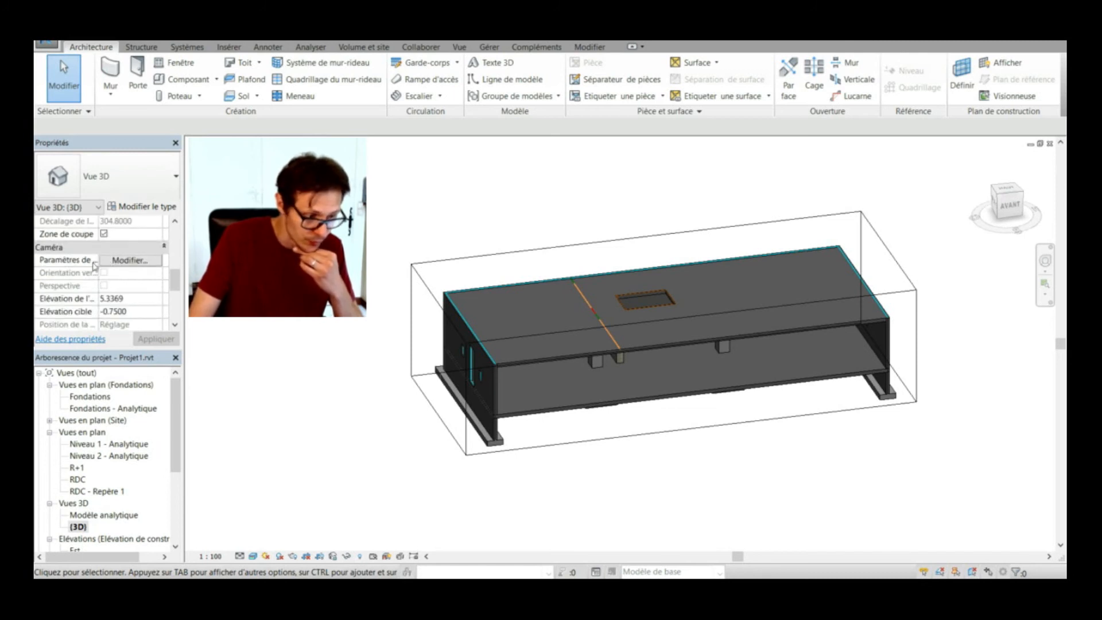
pyautogui.click(104, 237)
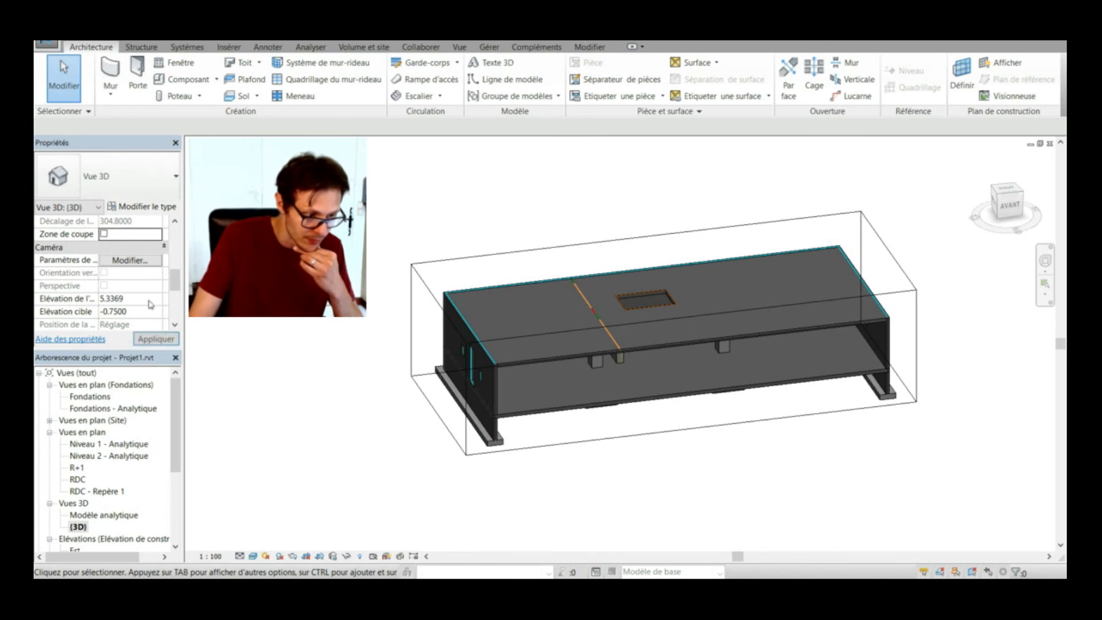
pyautogui.click(155, 338)
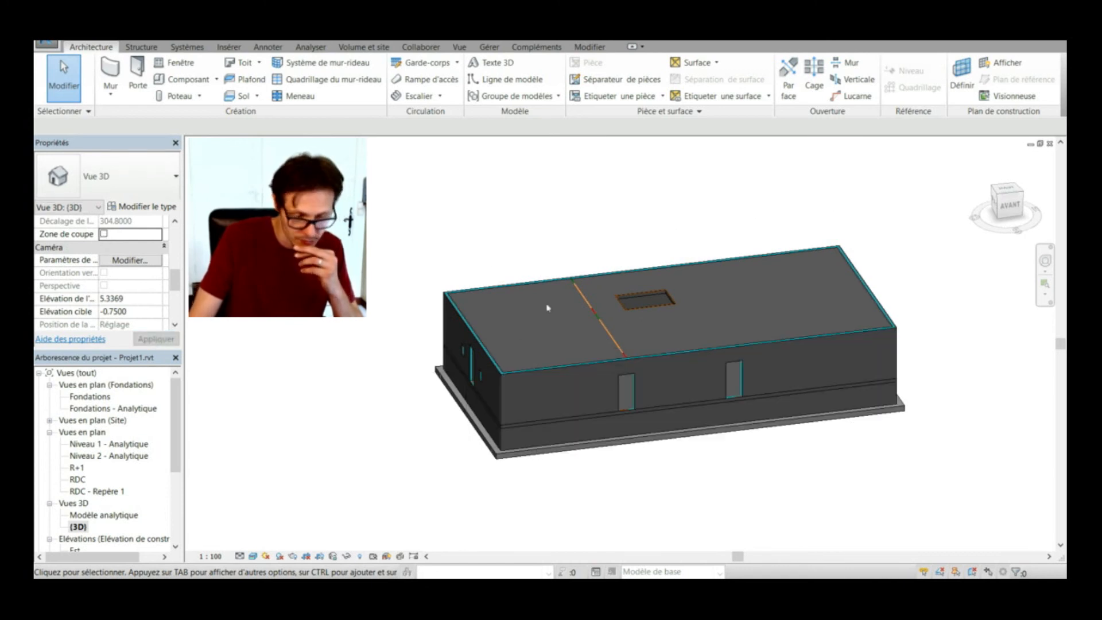
# Step: Reactivate the 3D view's section box and pull its front face inward to expose the columns and their footings
pyautogui.click(104, 235)
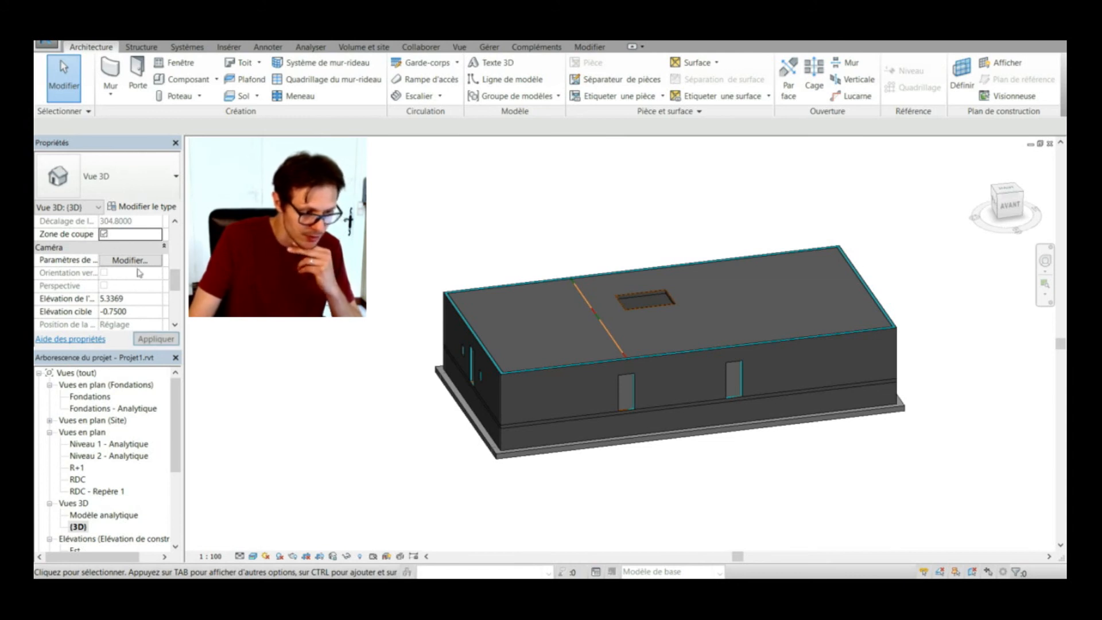
pyautogui.click(154, 339)
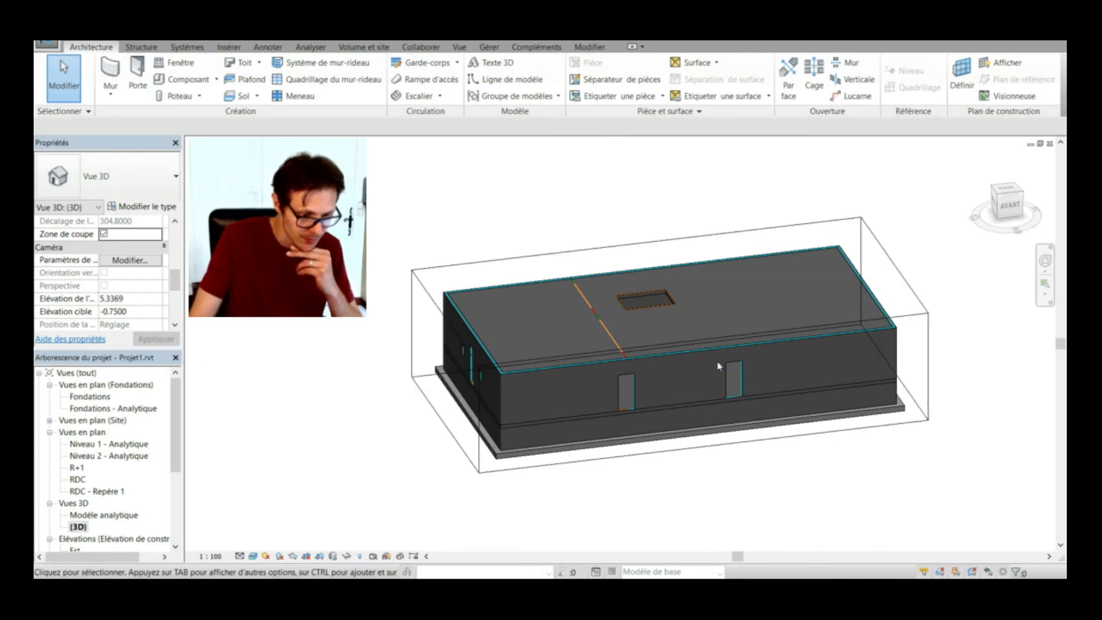
pyautogui.click(807, 396)
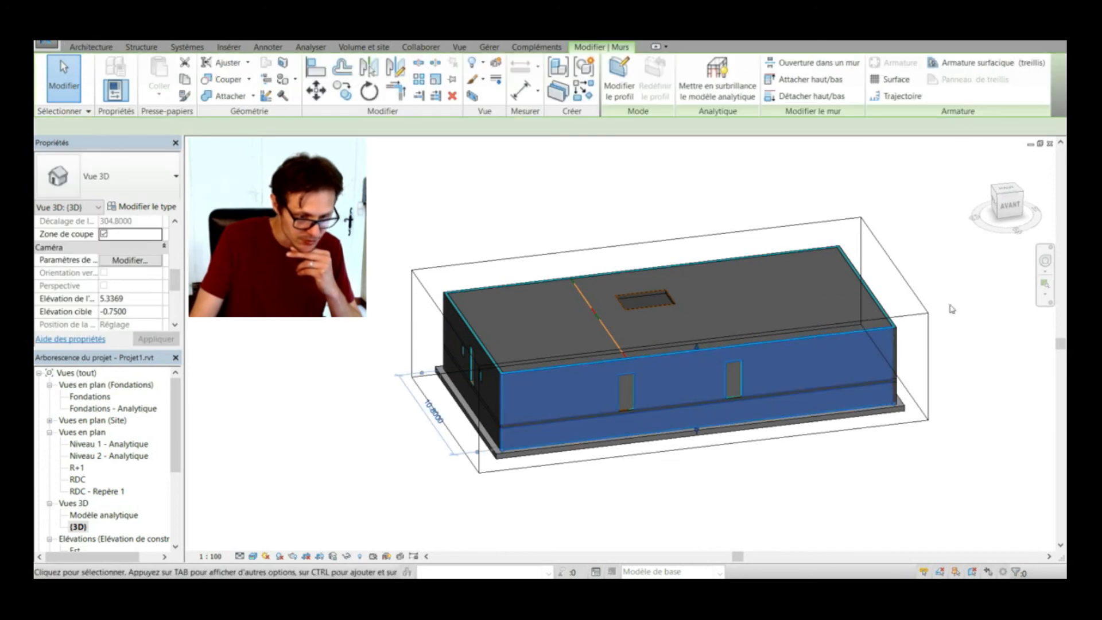
pyautogui.click(701, 399)
pyautogui.moveTo(702, 399); pyautogui.dragTo(674, 352)
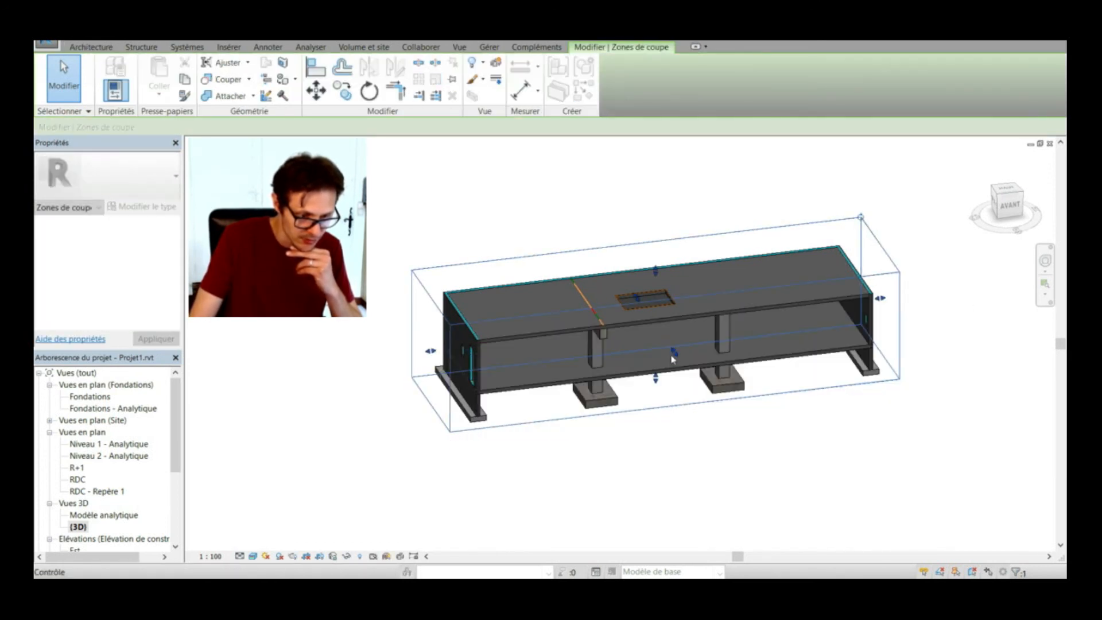
pyautogui.click(714, 453)
pyautogui.keyDown('shift'); pyautogui.moveTo(659, 397); pyautogui.dragTo(665, 442, button='middle'); pyautogui.keyUp('shift')
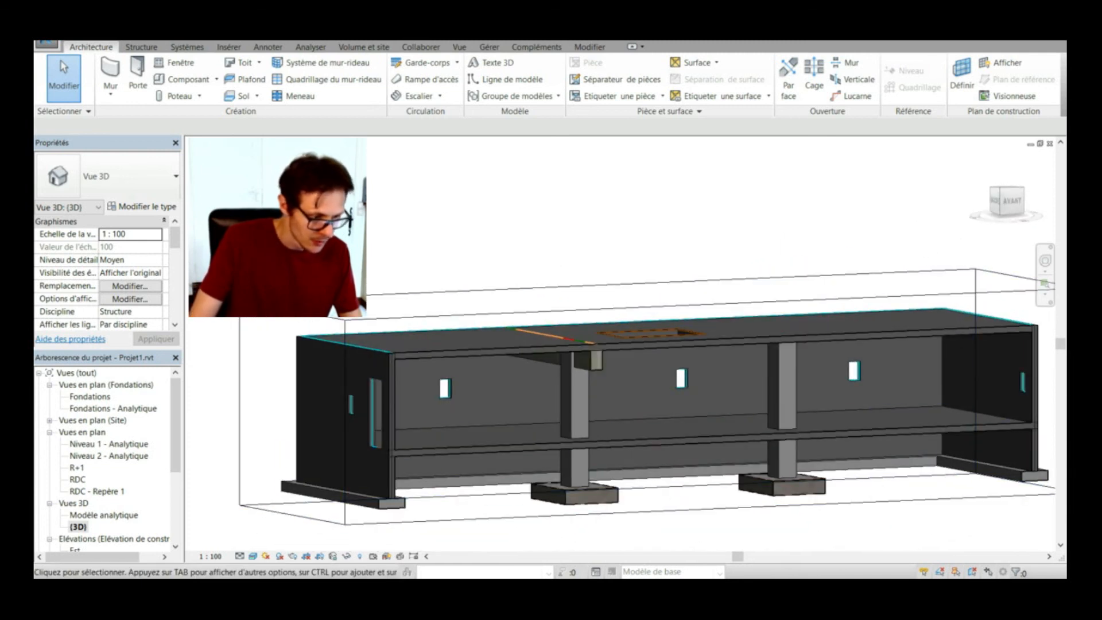
# Step: Examine the remaining properties of the 3D view, including camera, identity data and construction phase
pyautogui.scroll(-5, 116, 318)
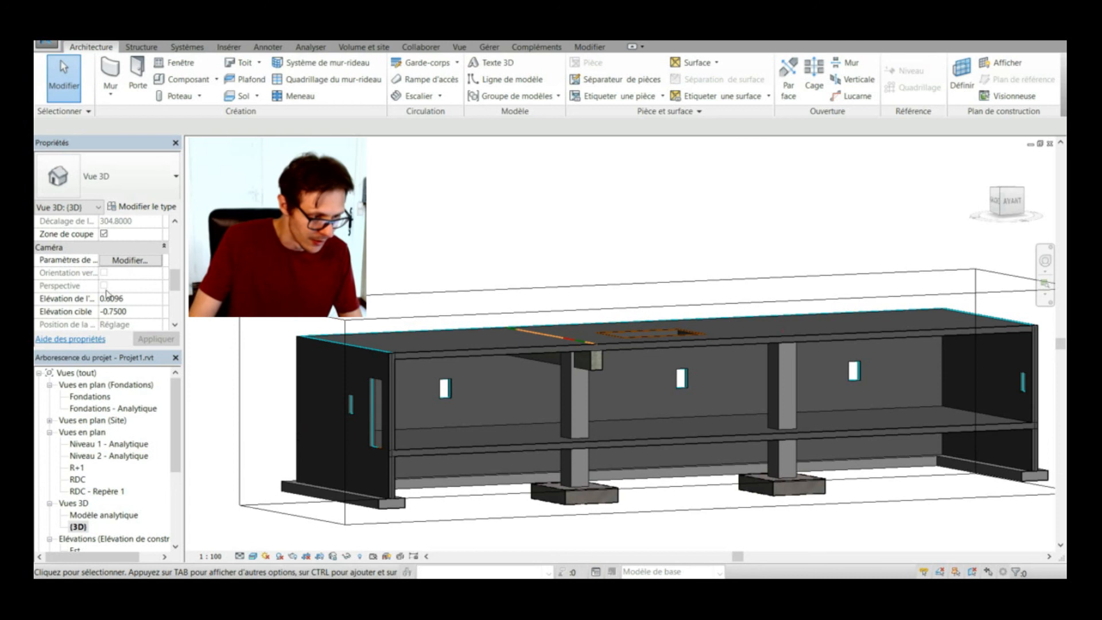
pyautogui.scroll(-2, 107, 294)
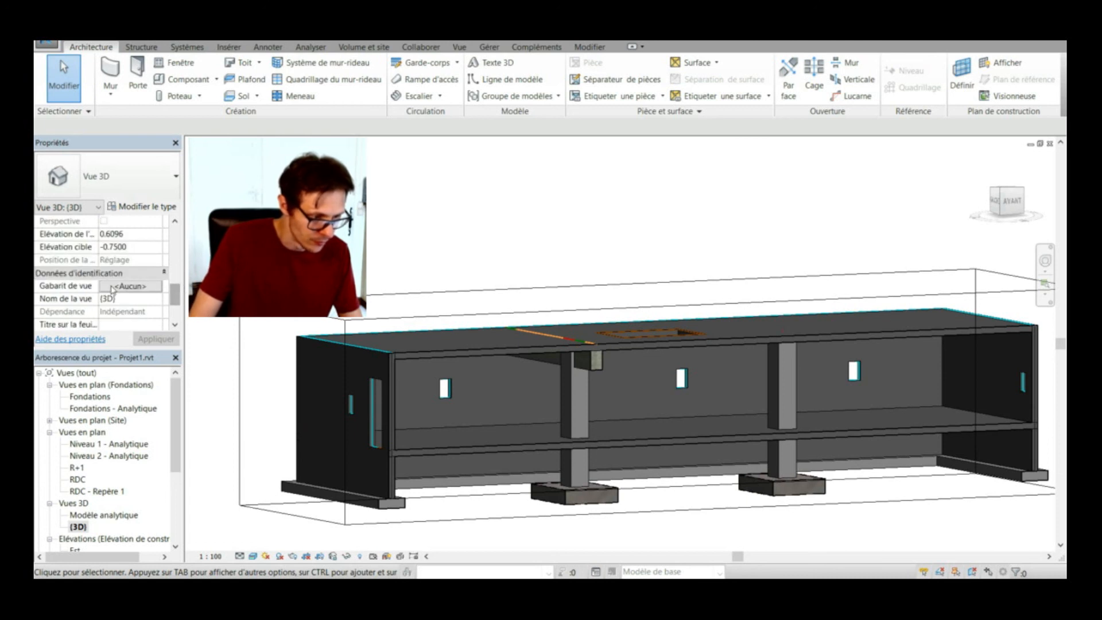
pyautogui.scroll(-2, 110, 291)
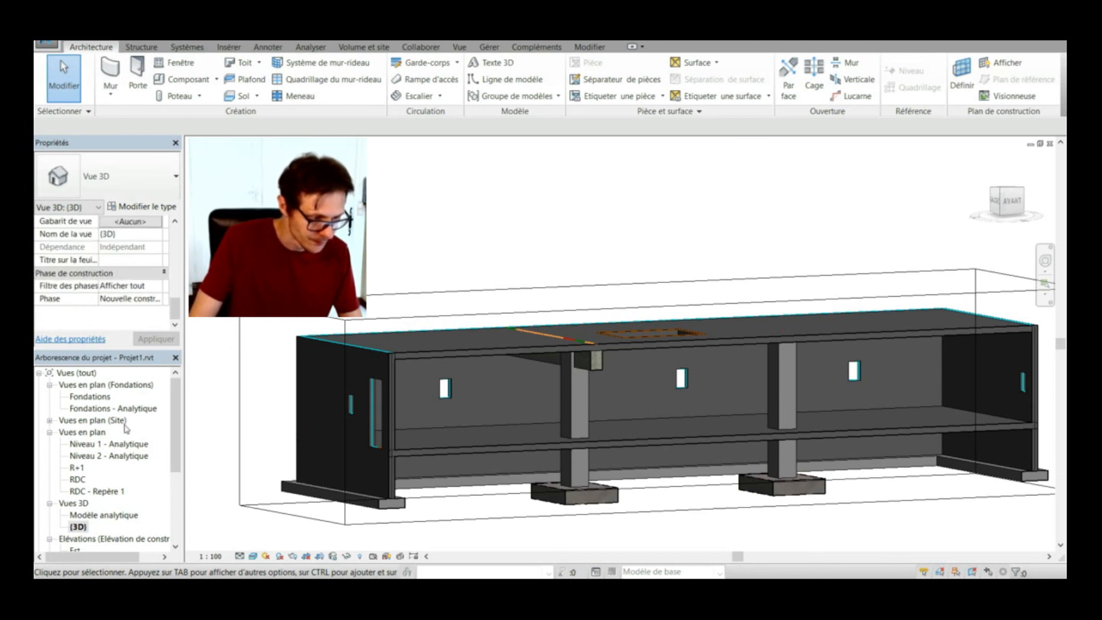
# Step: Examine the project browser's plans, 3D views, elevations, legends, schedules, sheets and families, expanding the building sections (Coupes)
pyautogui.scroll(-4, 124, 448)
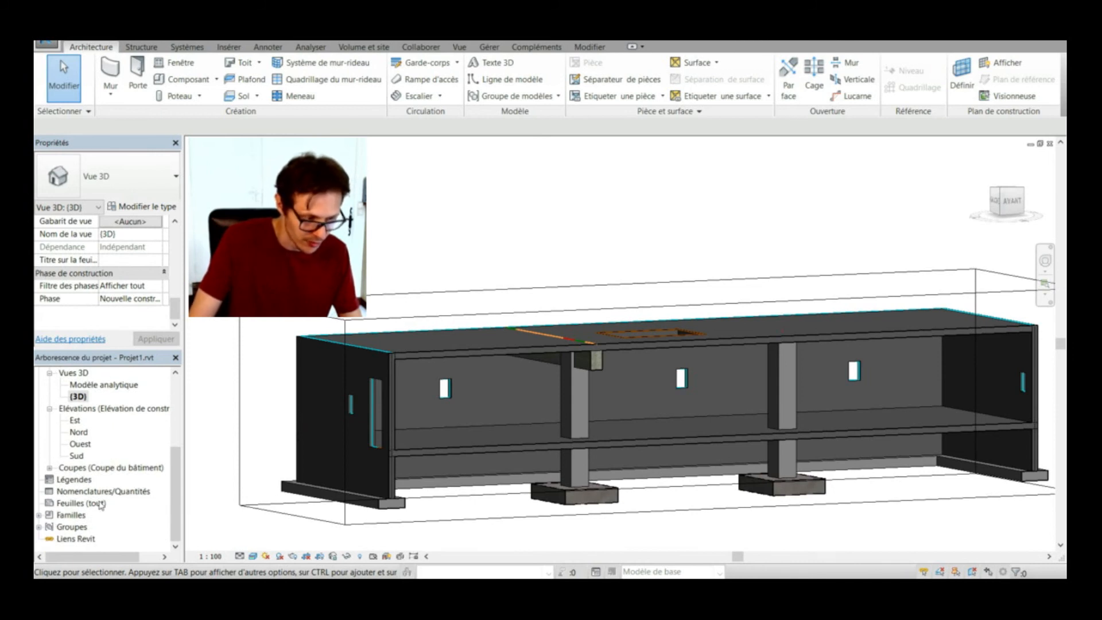
pyautogui.scroll(2, 63, 503)
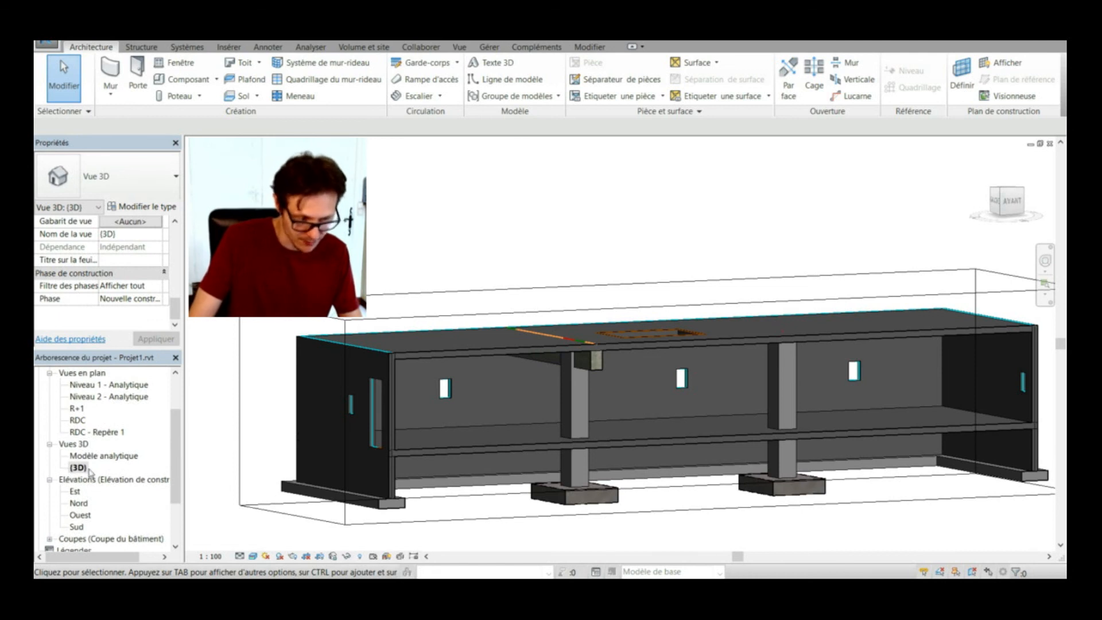
pyautogui.scroll(-3, 83, 437)
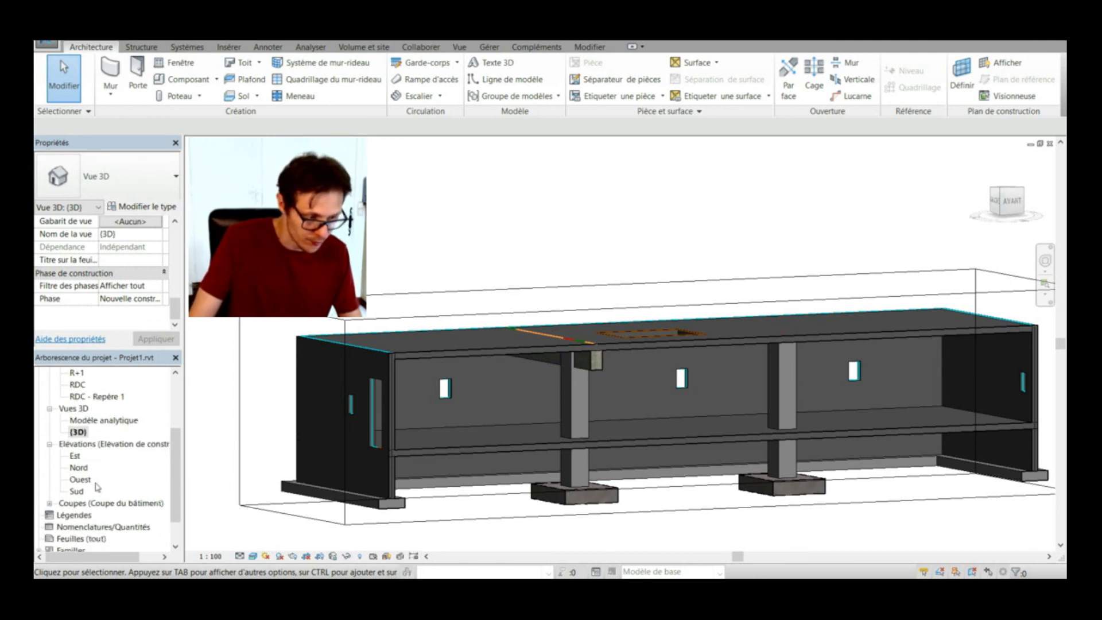
pyautogui.click(50, 492)
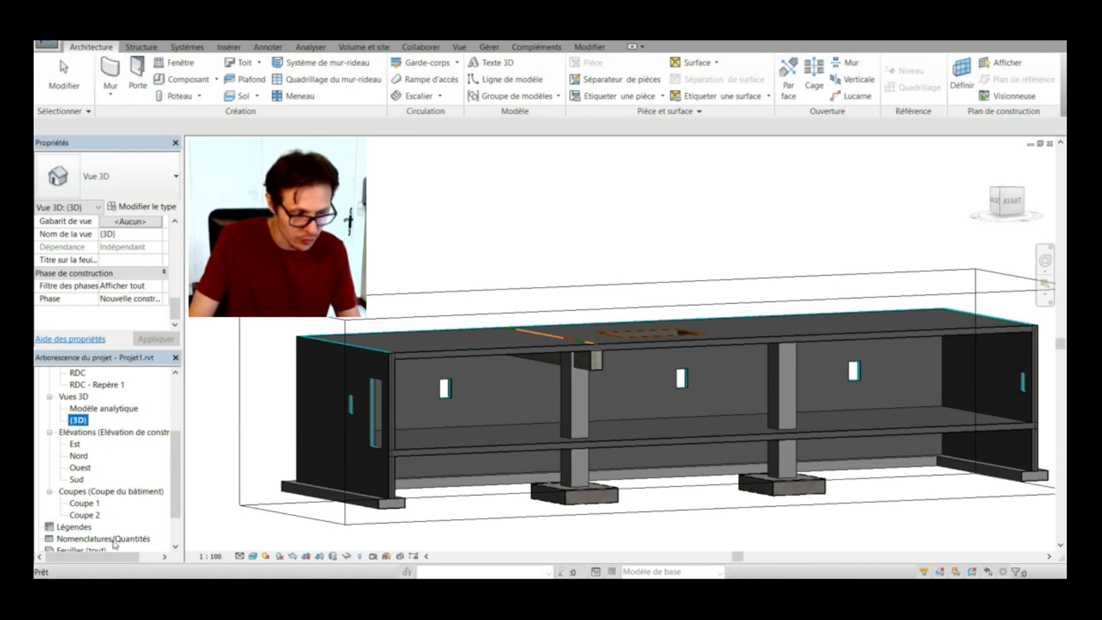
pyautogui.scroll(3, 98, 389)
pyautogui.scroll(-3, 101, 405)
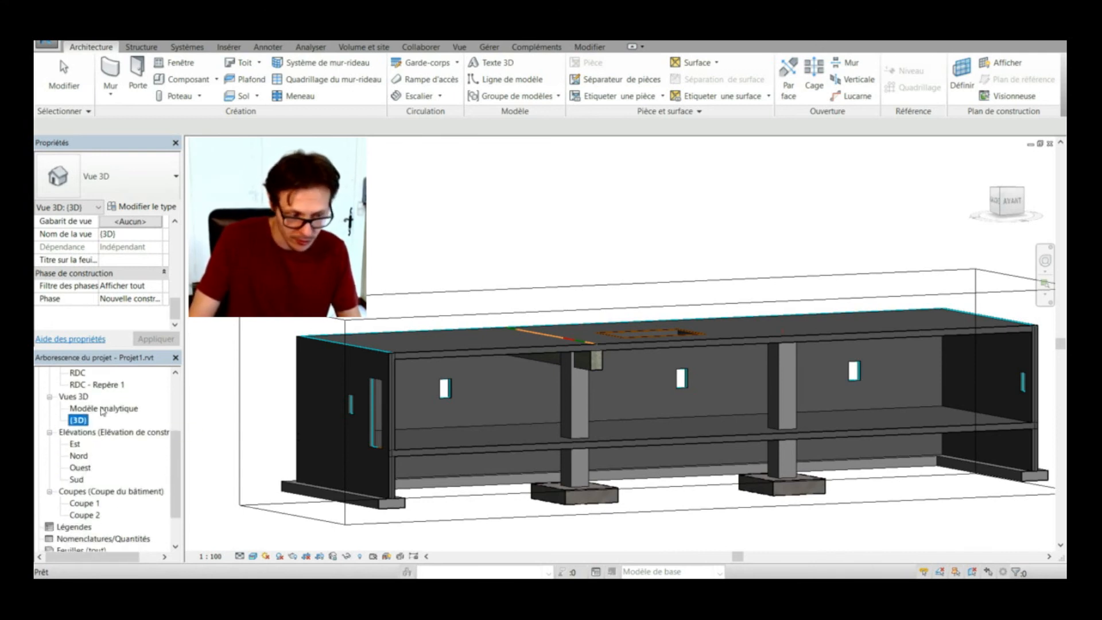
pyautogui.scroll(-1, 104, 488)
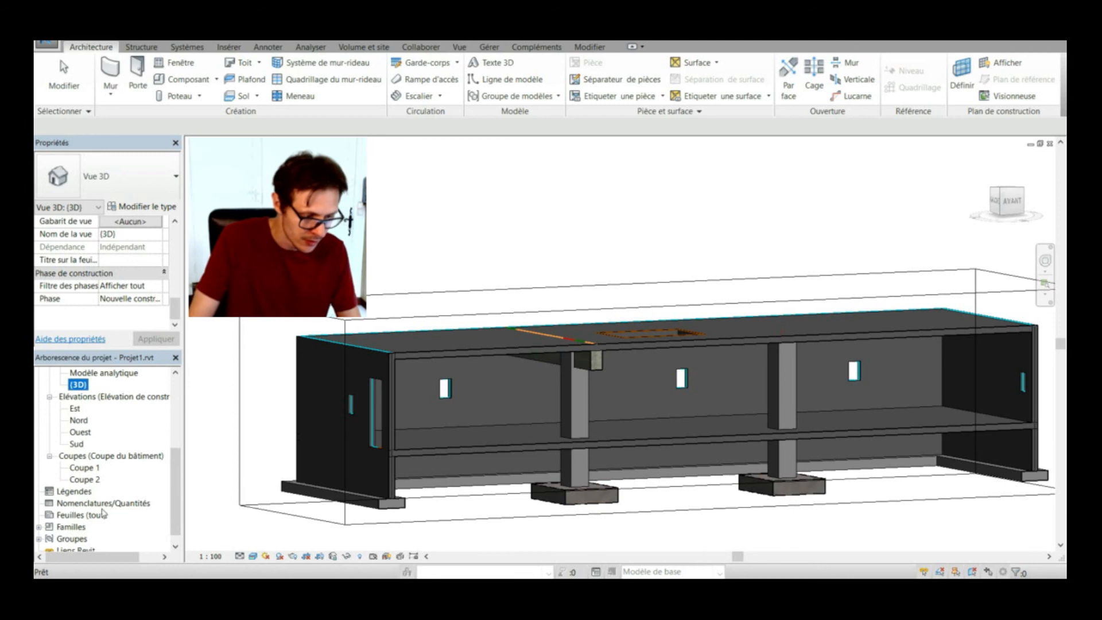
pyautogui.scroll(-1, 96, 531)
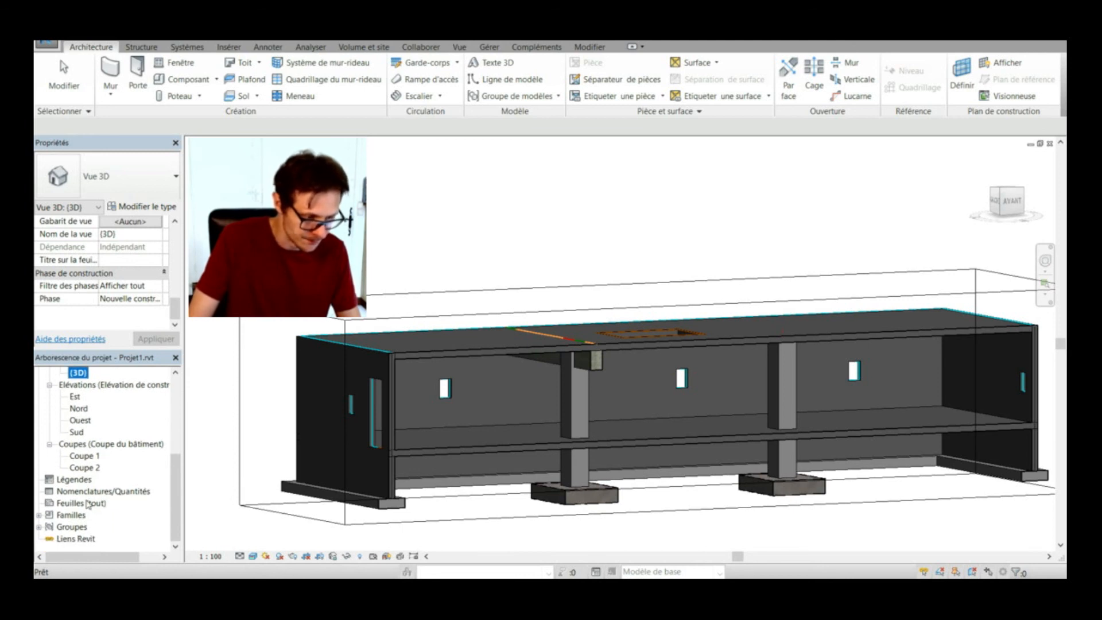
pyautogui.scroll(4, 89, 499)
pyautogui.scroll(-1, 97, 463)
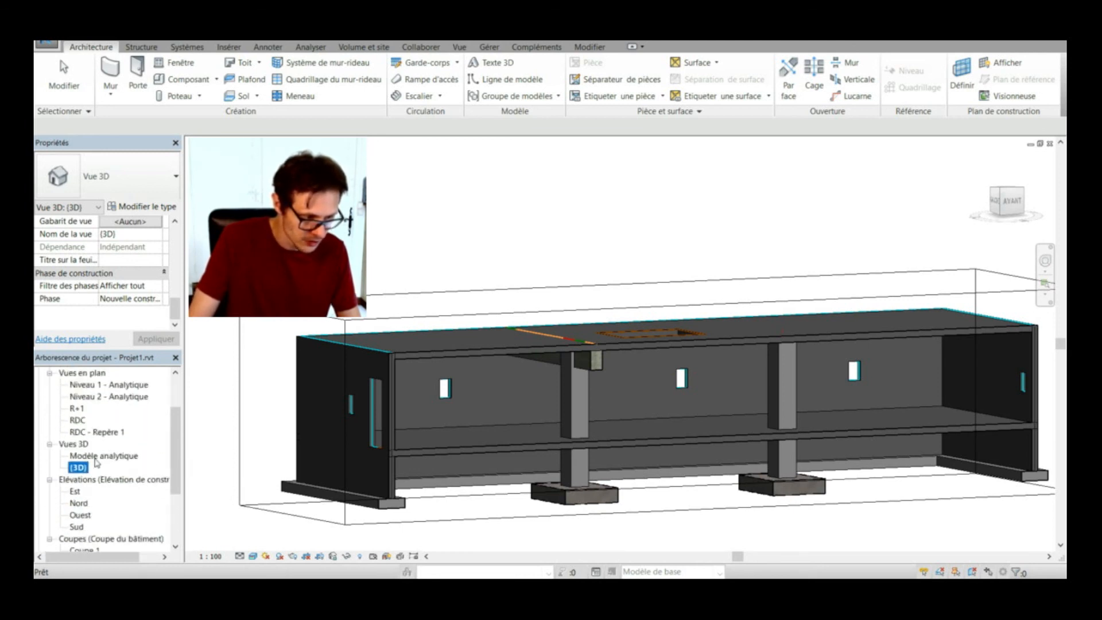
pyautogui.scroll(-3, 96, 463)
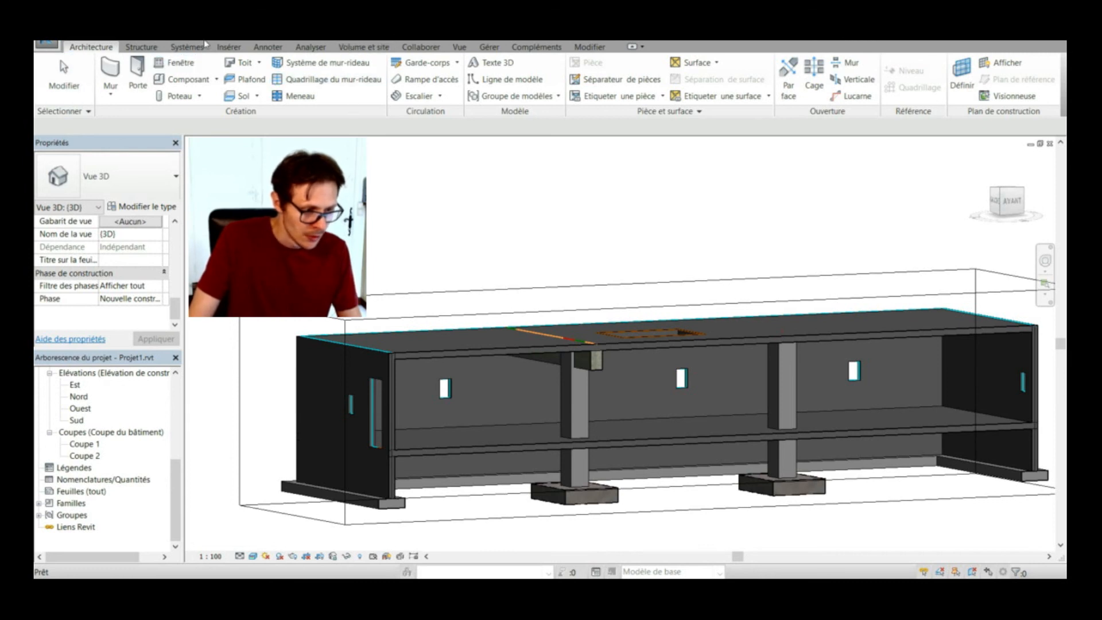
# Step: Review the available tools for linking and importing external files and loading families
pyautogui.click(229, 46)
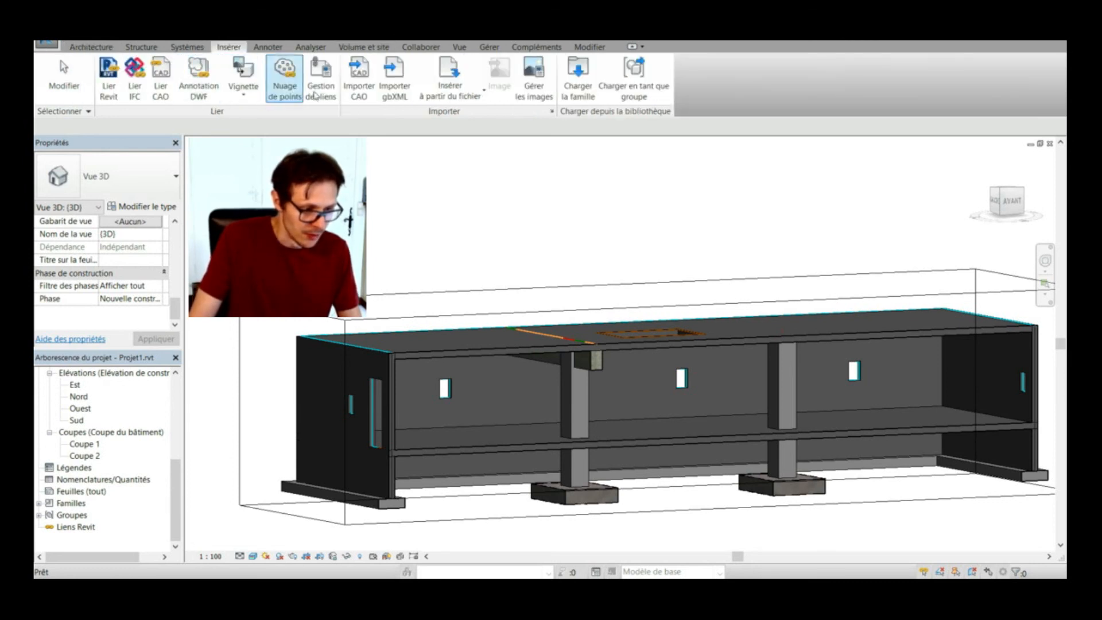